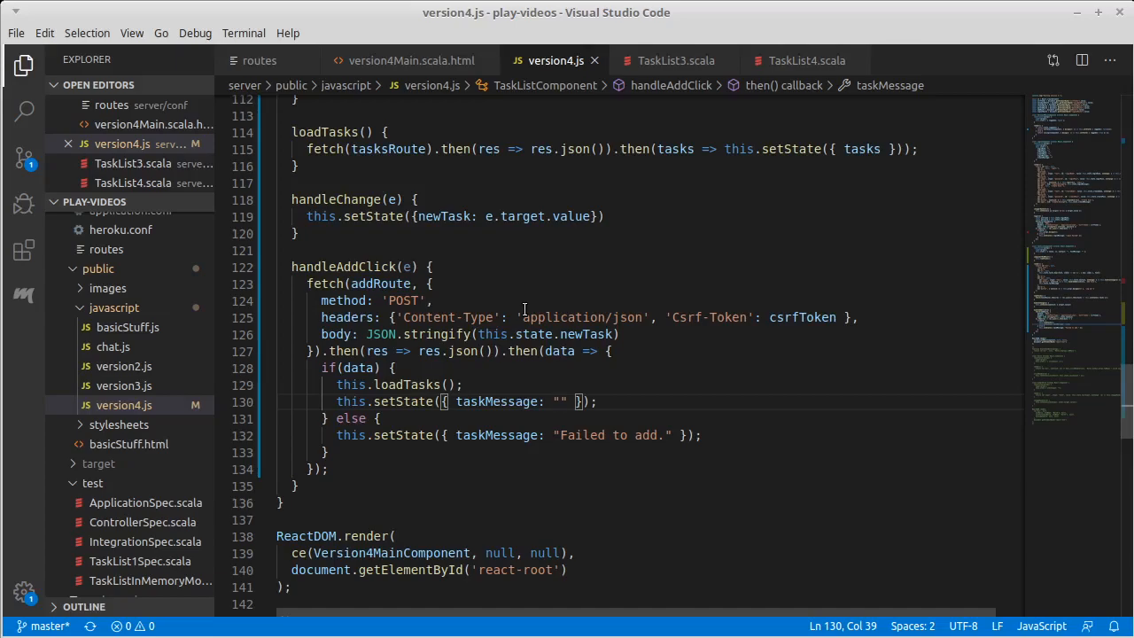
{"action": "scroll", "coordinate": [524, 308], "scroll_direction": "up", "scroll_amount": 2}
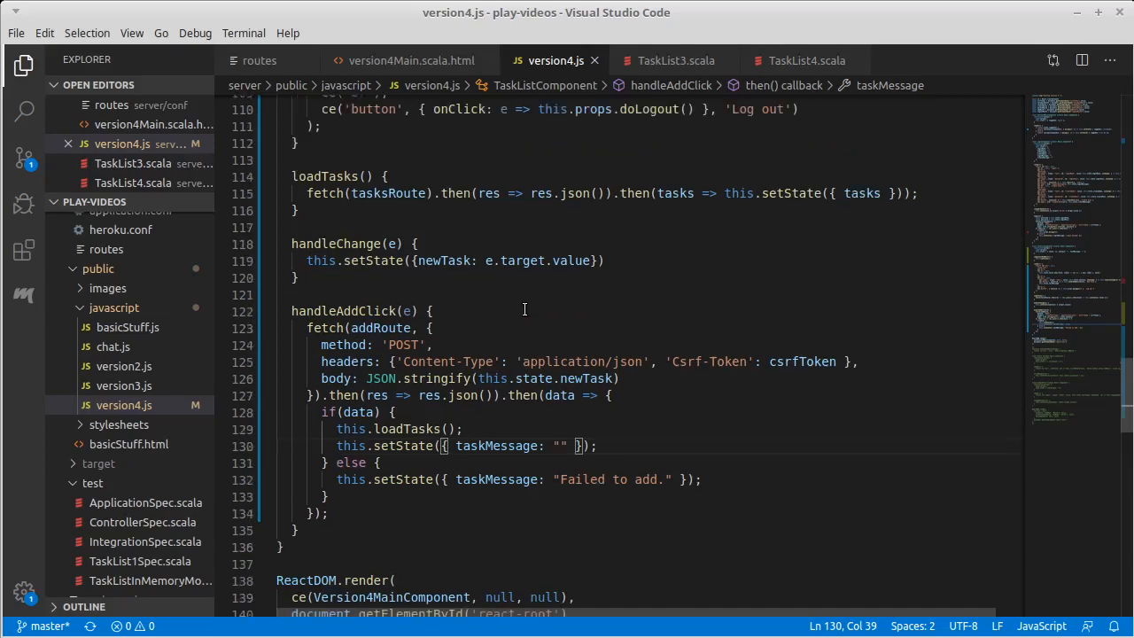
{"action": "scroll", "coordinate": [525, 309], "scroll_direction": "up", "scroll_amount": 1}
{"action": "scroll", "coordinate": [524, 308], "scroll_direction": "up", "scroll_amount": 2}
{"action": "scroll", "coordinate": [524, 308], "scroll_direction": "up", "scroll_amount": 2}
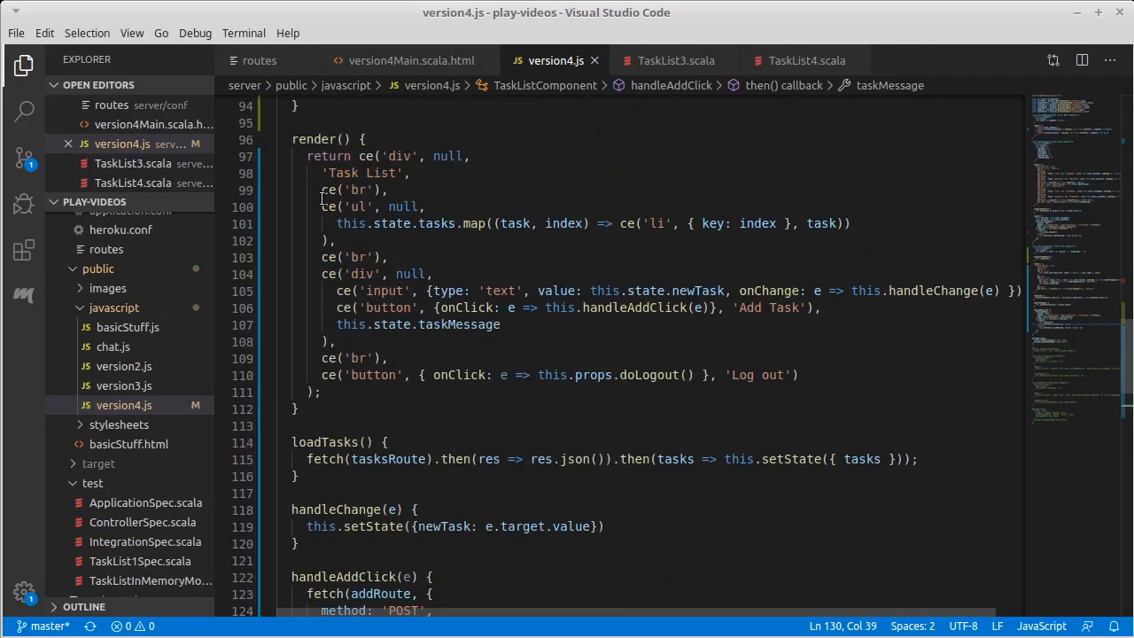
- Add 'onClick: e => this.deleteTask(index)' to each task item's props and save version4.js
{"action": "left_click_drag", "start_coordinate": [322, 206], "coordinate": [339, 240]}
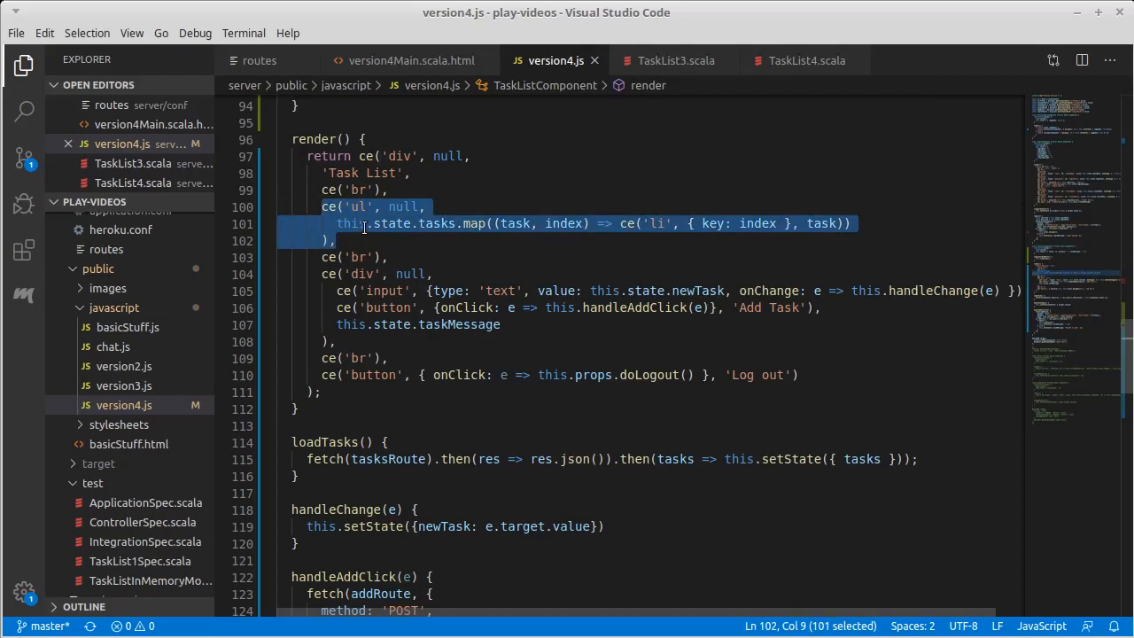
{"action": "left_click", "coordinate": [362, 205]}
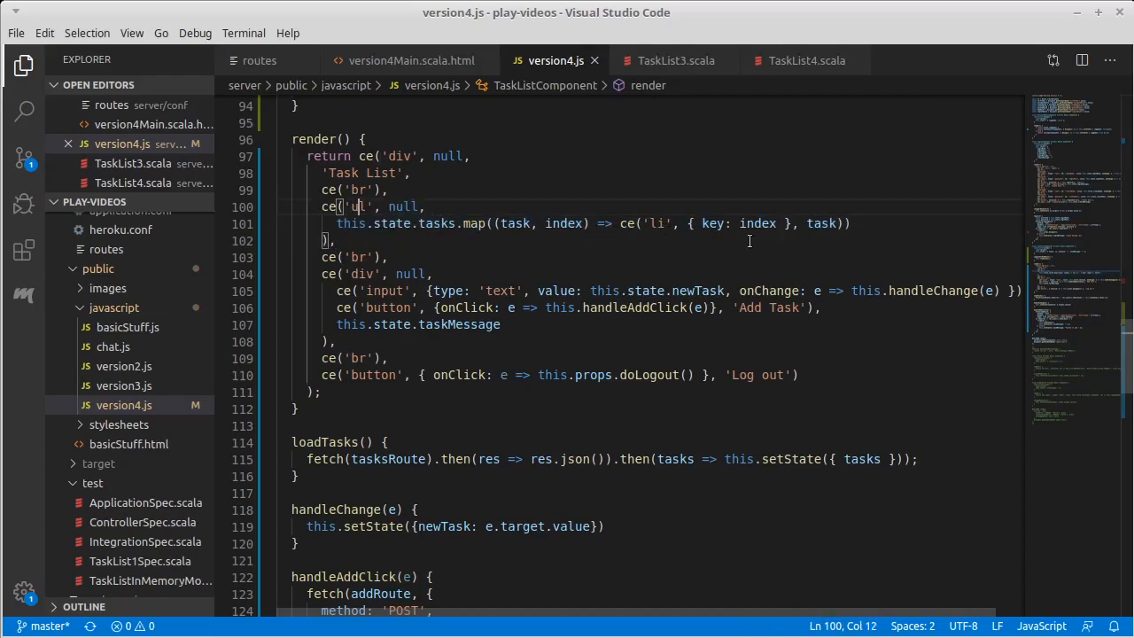
{"action": "scroll", "coordinate": [800, 256], "scroll_direction": "up", "scroll_amount": 3}
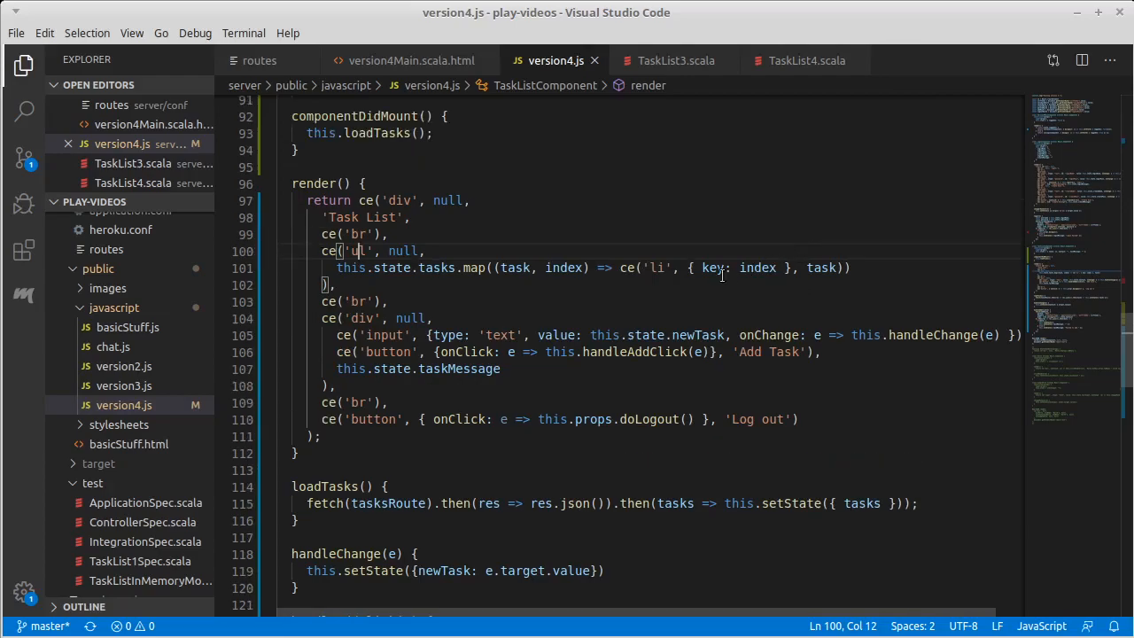
{"action": "left_click", "coordinate": [779, 268]}
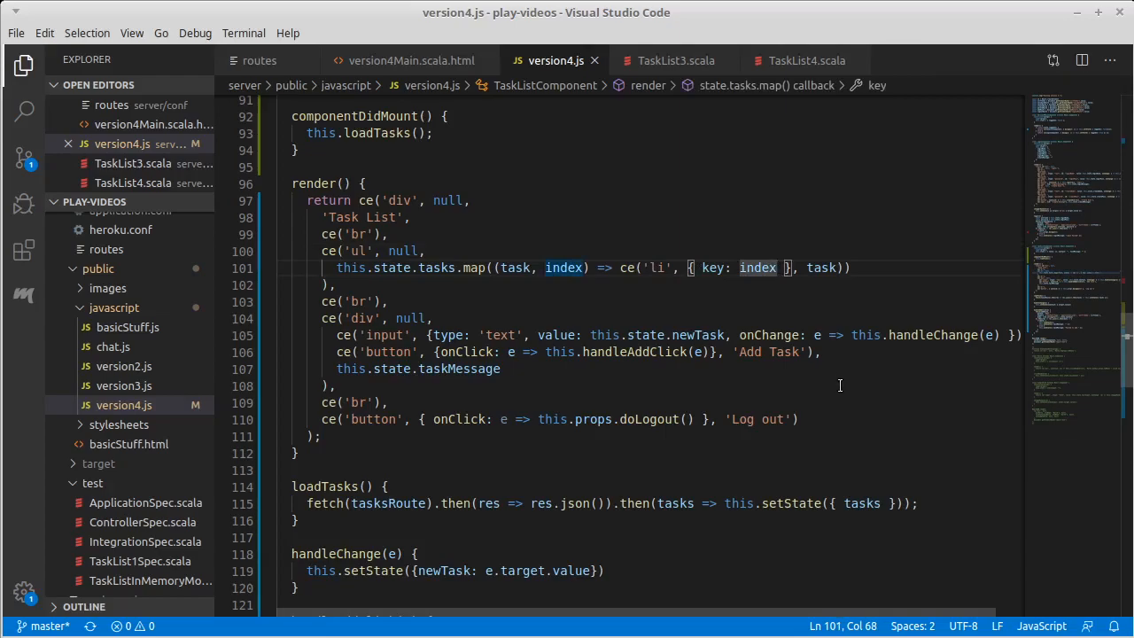
{"action": "type", "text": ", onC"}
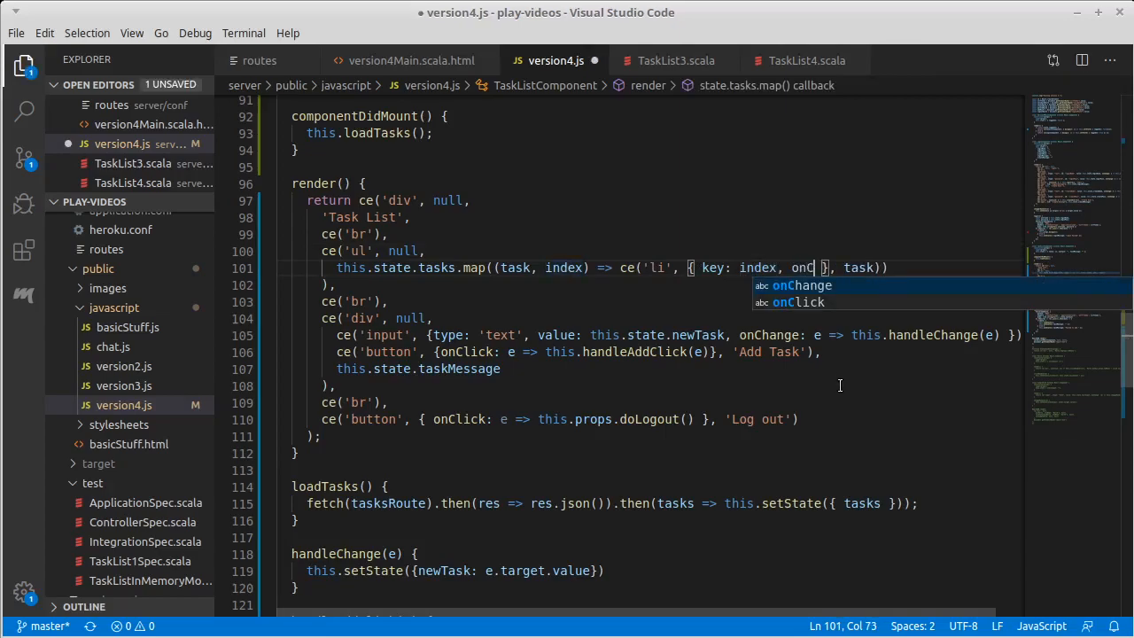
{"action": "type", "text": "lick"}
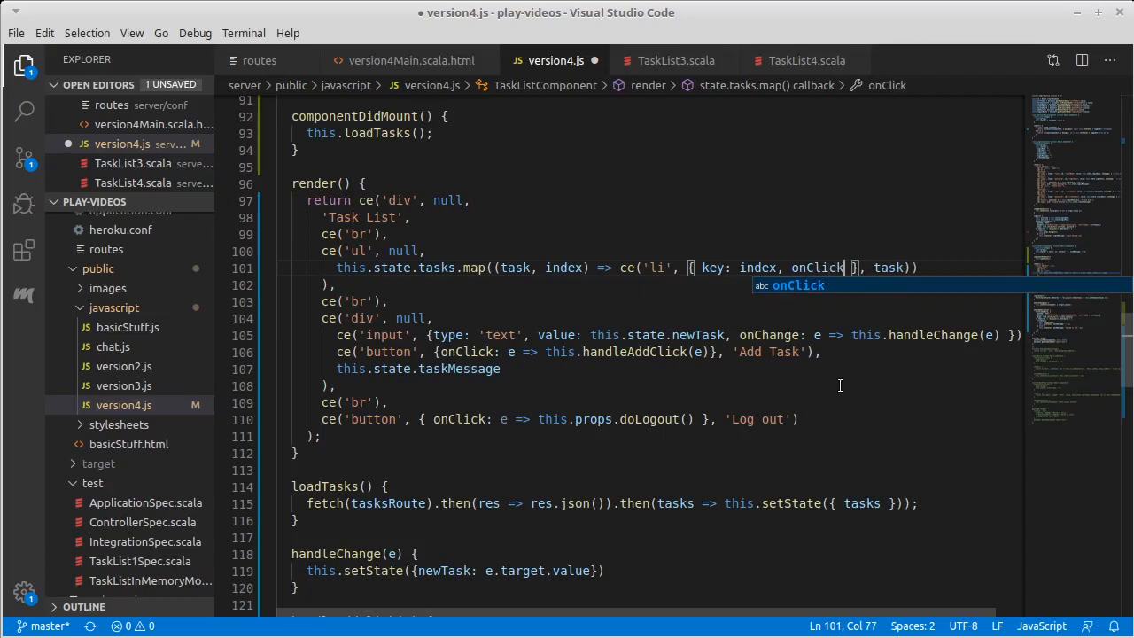
{"action": "type", "text": ": "}
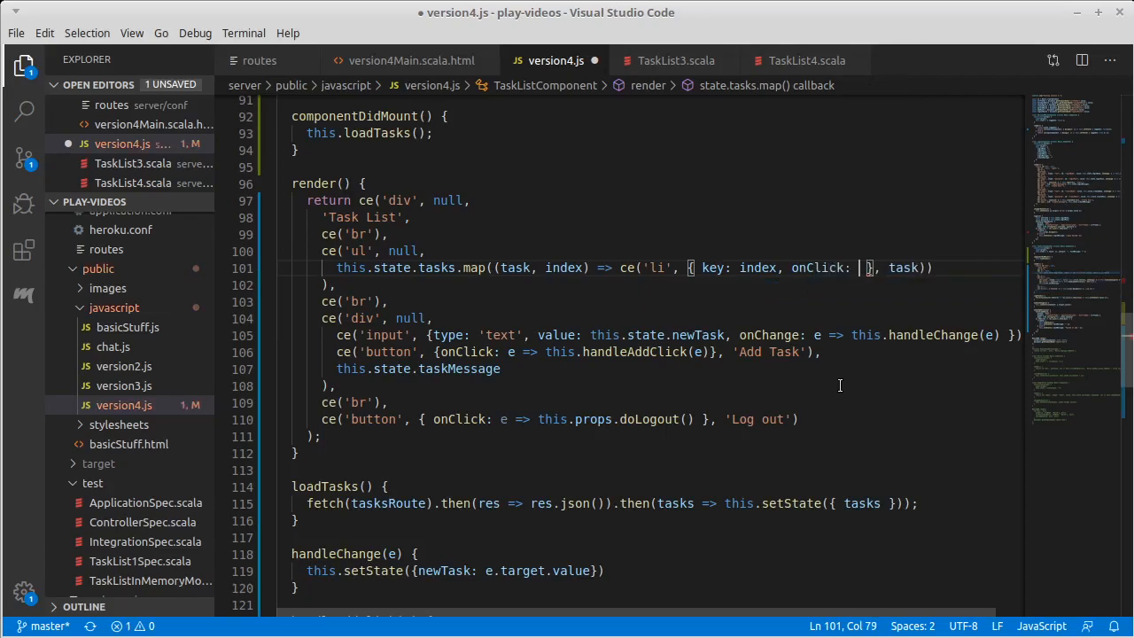
{"action": "type", "text": "e =>  "}
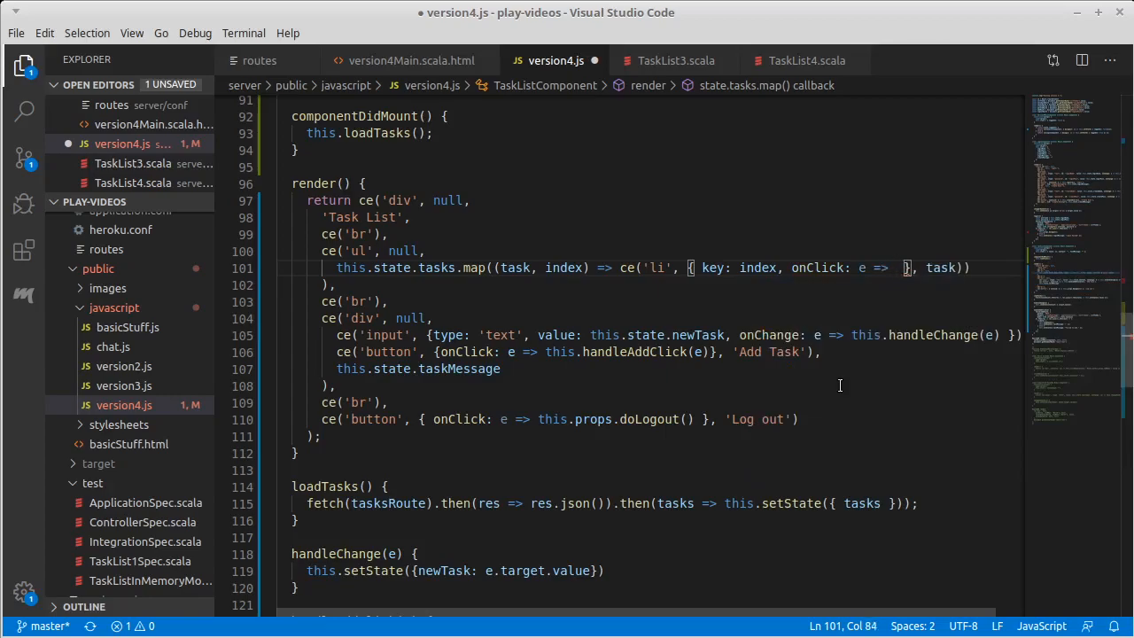
{"action": "type", "text": "this.delete"}
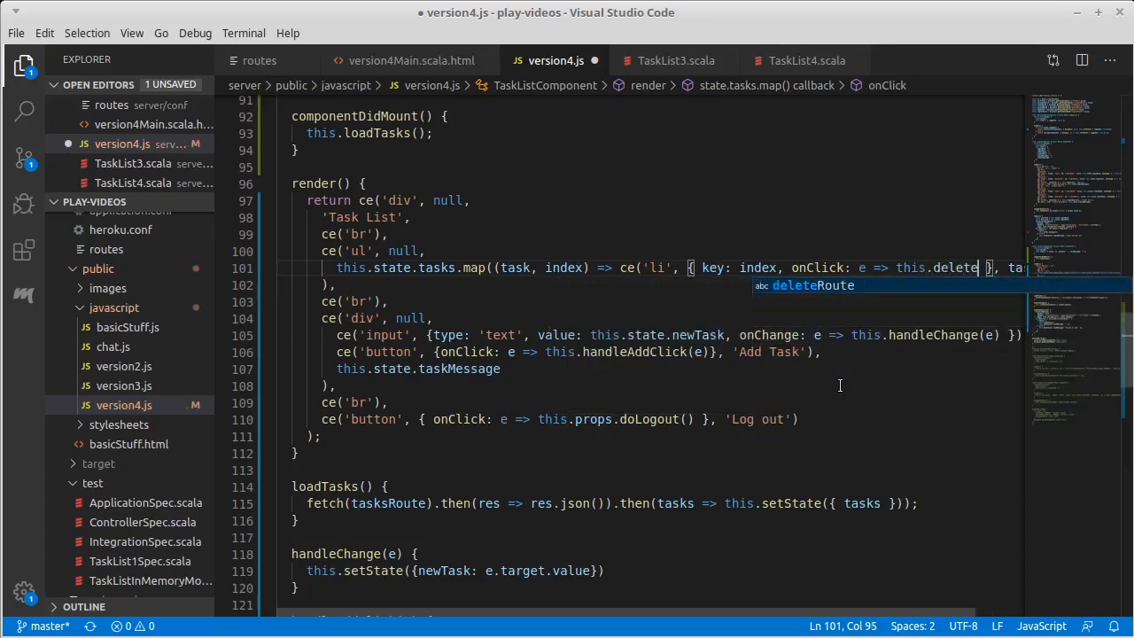
{"action": "type", "text": "Task("}
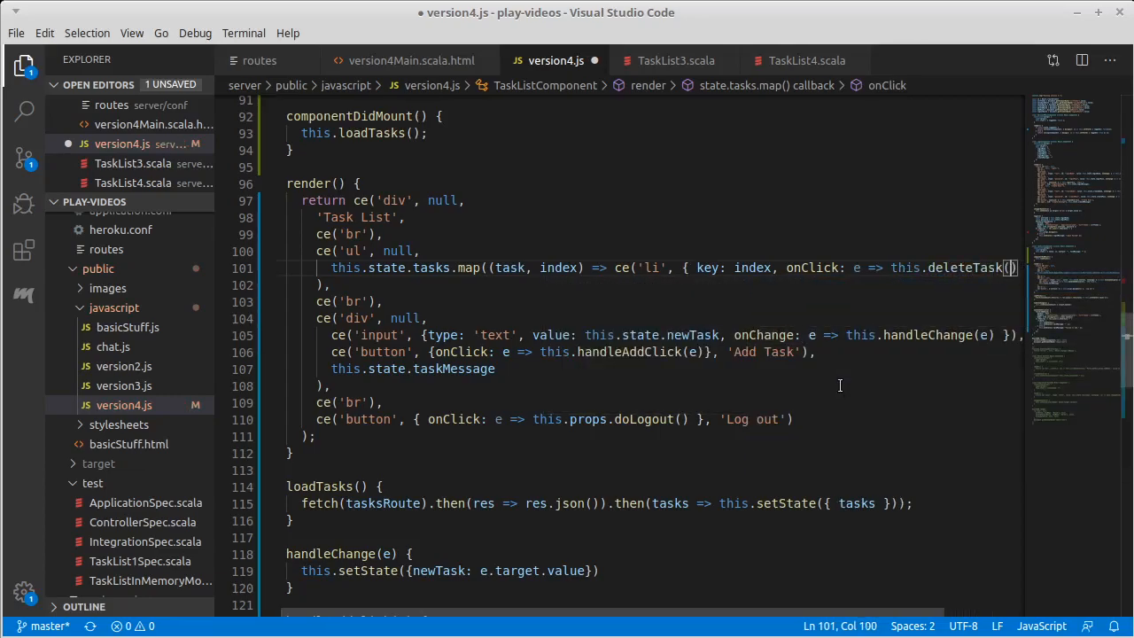
{"action": "type", "text": "index"}
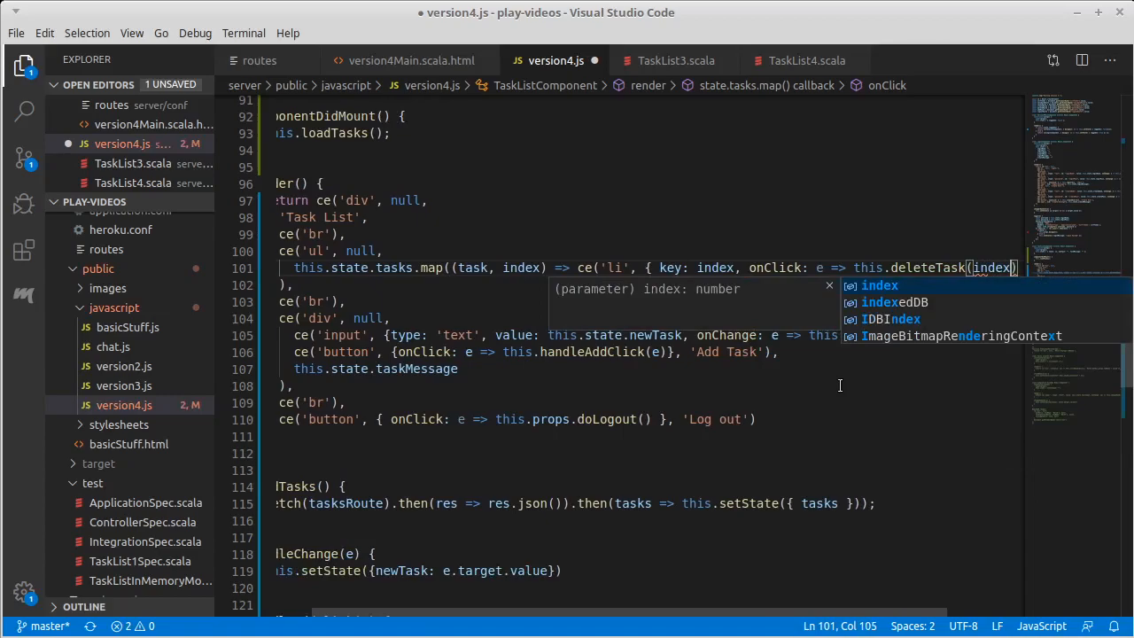
{"action": "type", "text": ")"}
{"action": "key", "text": "Right"}
{"action": "key", "text": "Right"}
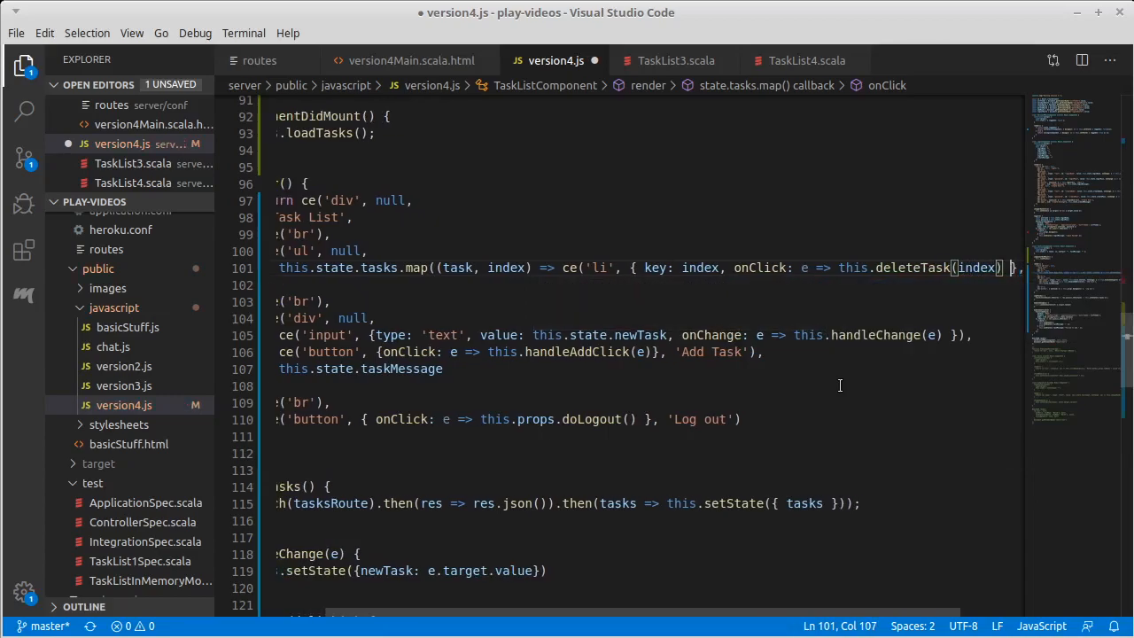
{"action": "type", "text": ","}
{"action": "key", "text": "ctrl+s"}
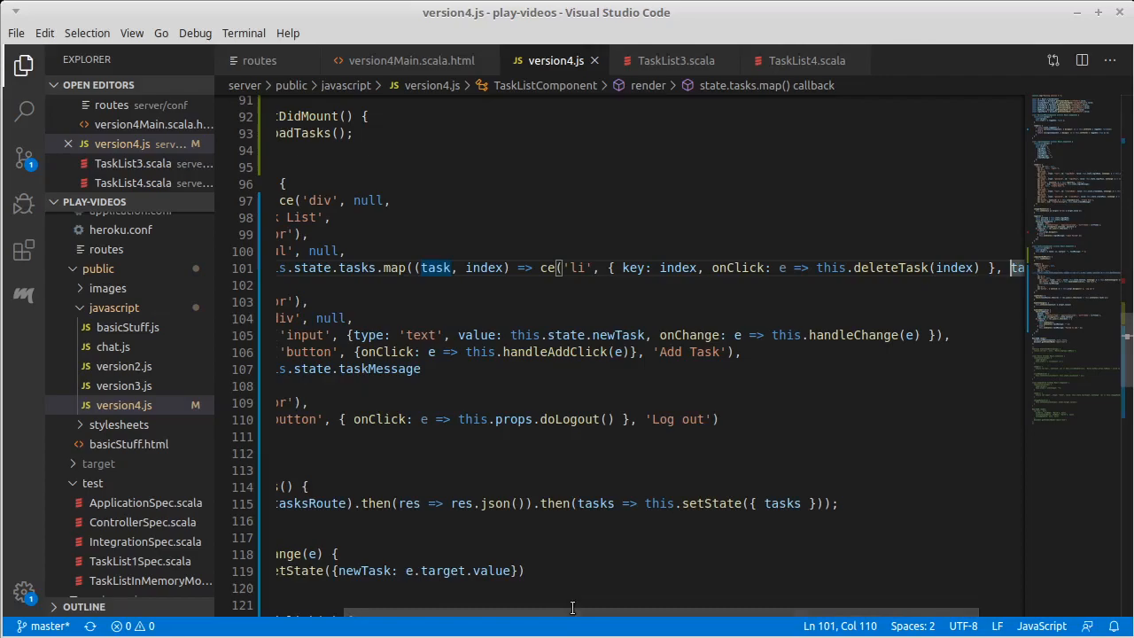
{"action": "left_click_drag", "start_coordinate": [572, 549], "coordinate": [425, 496]}
{"action": "scroll", "coordinate": [425, 443], "scroll_direction": "down", "scroll_amount": 3}
- Replace deleteTask with handleDeleteClick in the item onClick and save version4.js
{"action": "left_click", "coordinate": [425, 445]}
{"action": "scroll", "coordinate": [425, 443], "scroll_direction": "up", "scroll_amount": 8}
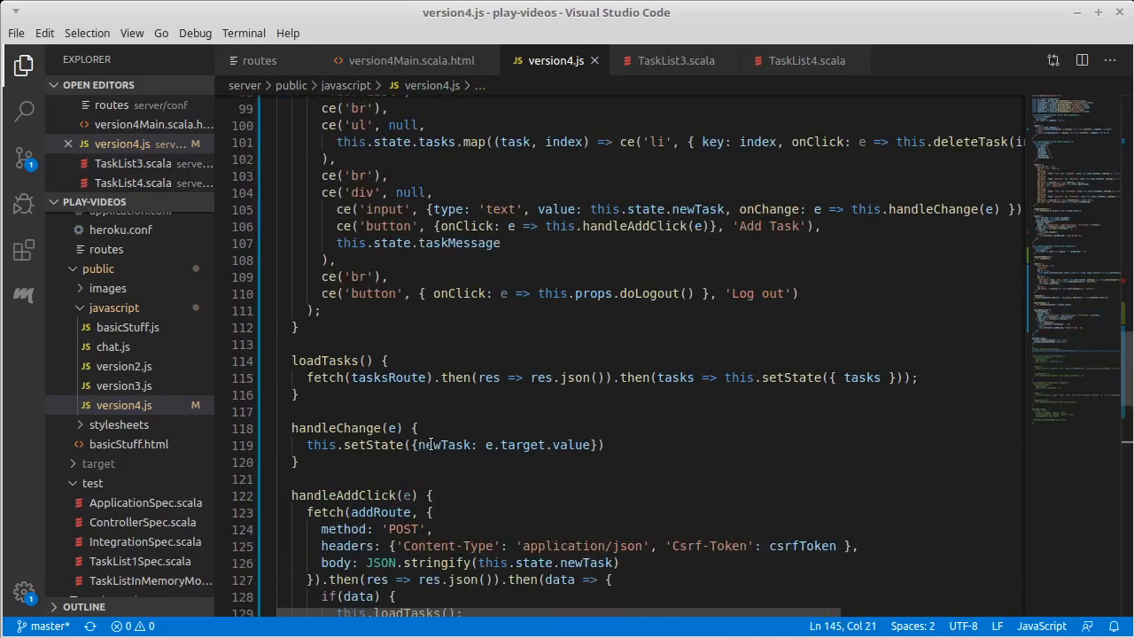
{"action": "scroll", "coordinate": [430, 445], "scroll_direction": "up", "scroll_amount": 3}
{"action": "scroll", "coordinate": [491, 446], "scroll_direction": "down", "scroll_amount": 3}
{"action": "scroll", "coordinate": [491, 446], "scroll_direction": "down", "scroll_amount": 2}
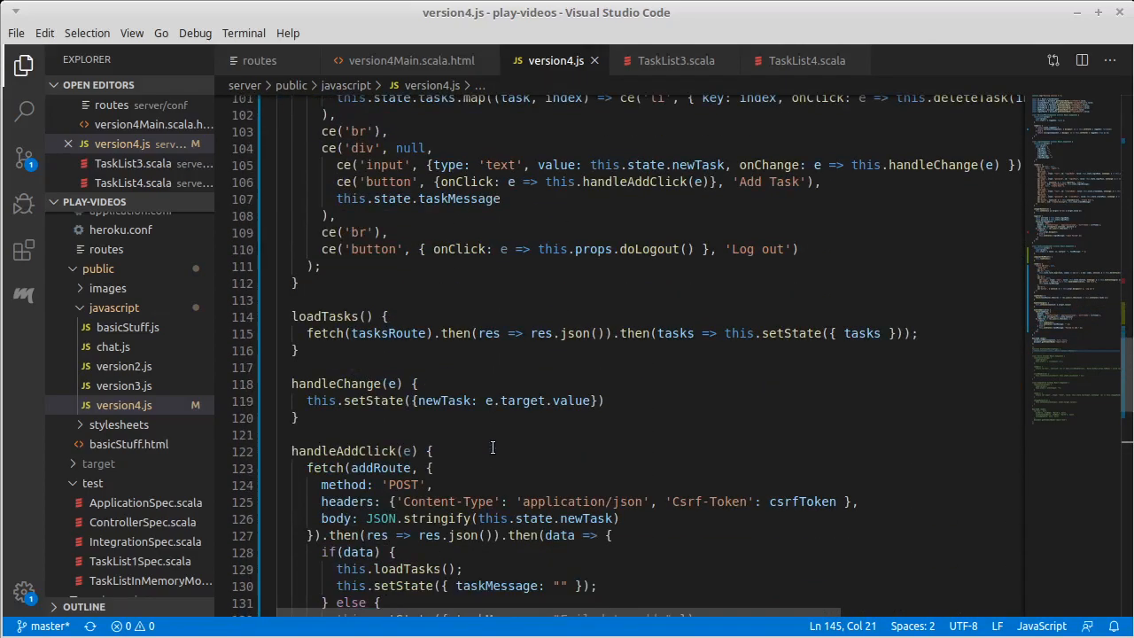
{"action": "scroll", "coordinate": [491, 447], "scroll_direction": "up", "scroll_amount": 3}
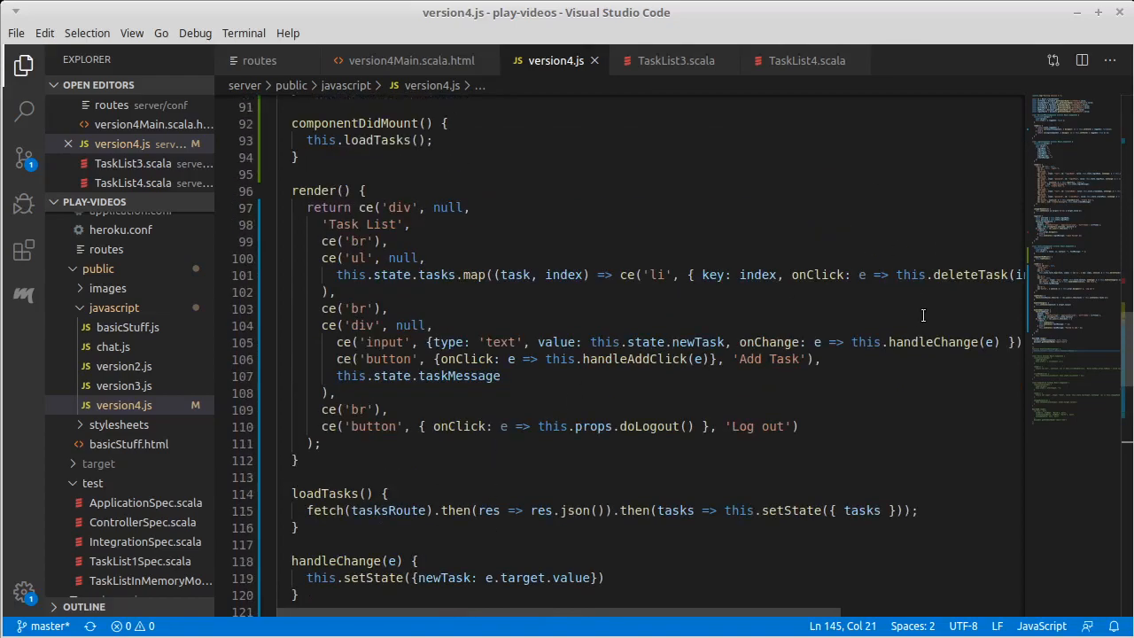
{"action": "scroll", "coordinate": [642, 422], "scroll_direction": "down", "scroll_amount": 3}
{"action": "scroll", "coordinate": [447, 434], "scroll_direction": "down", "scroll_amount": 3}
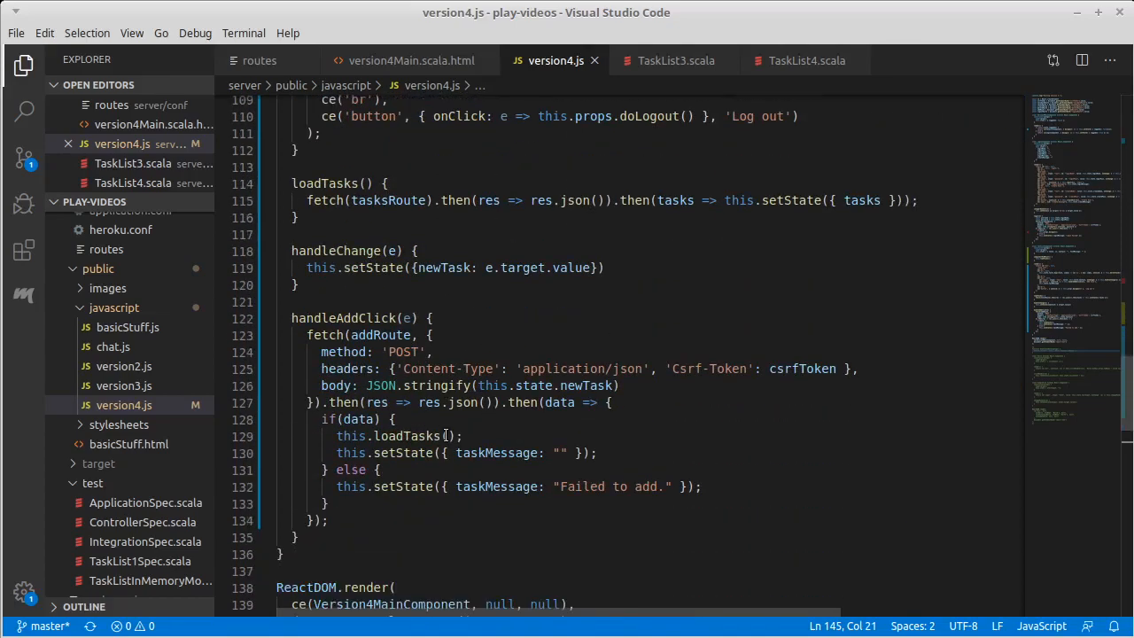
{"action": "left_click", "coordinate": [317, 540]}
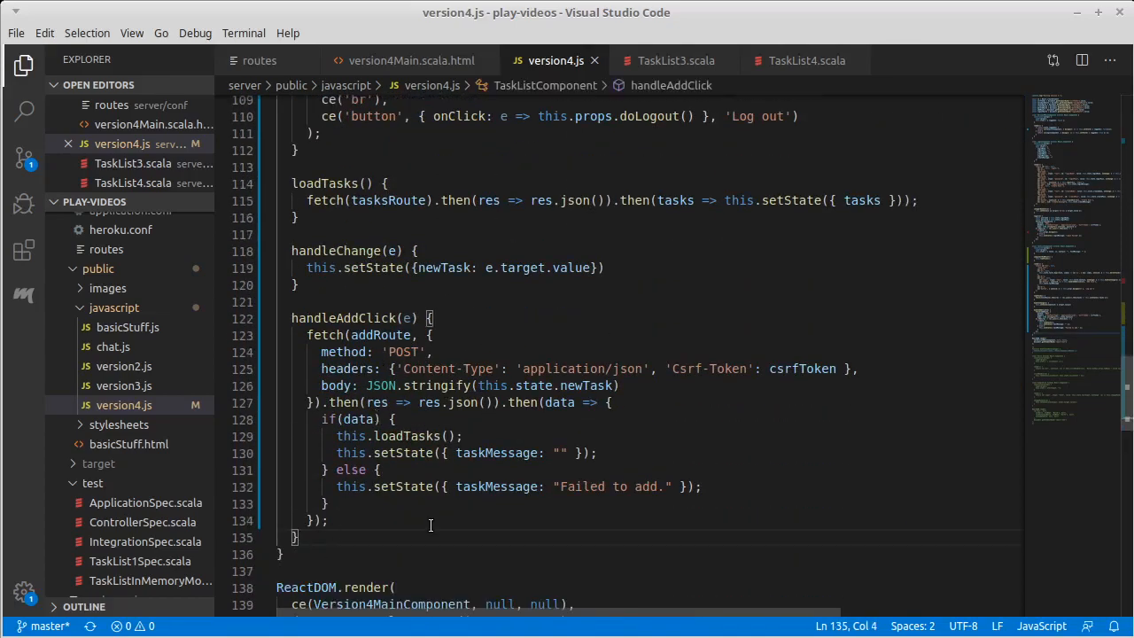
{"action": "scroll", "coordinate": [431, 525], "scroll_direction": "up", "scroll_amount": 3}
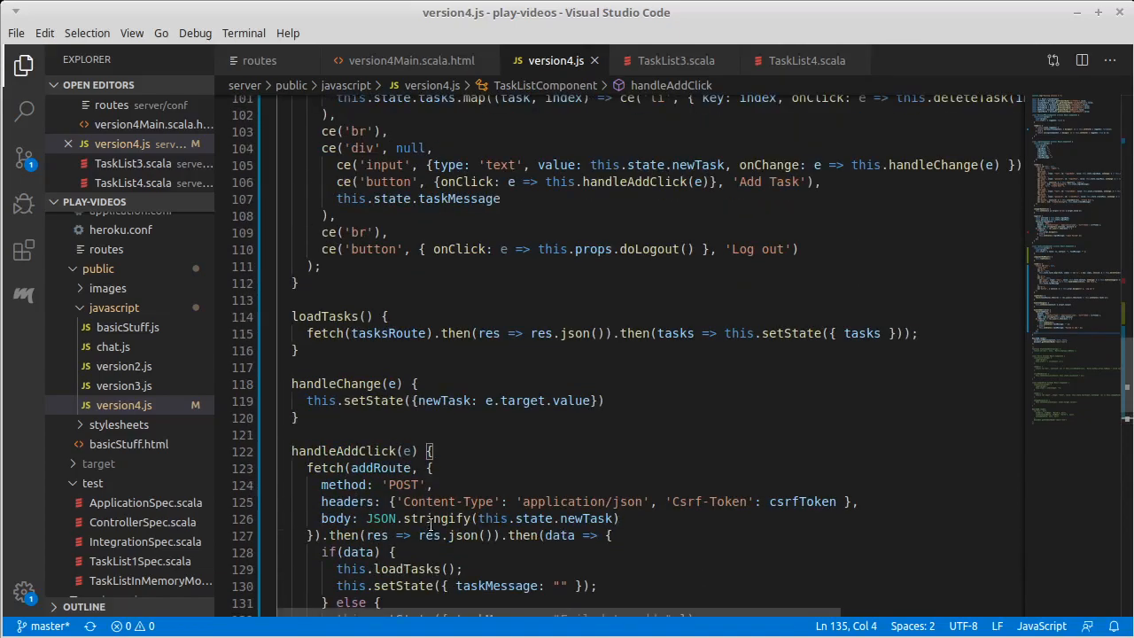
{"action": "scroll", "coordinate": [480, 522], "scroll_direction": "up", "scroll_amount": 3}
{"action": "double_click", "coordinate": [982, 275]}
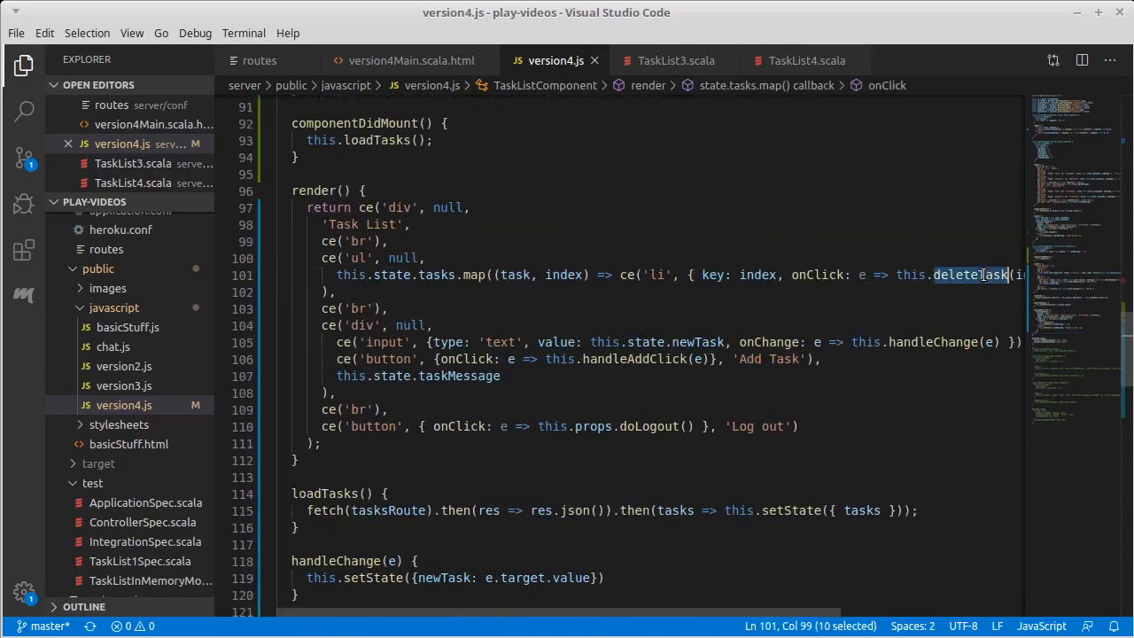
{"action": "type", "text": "handle"}
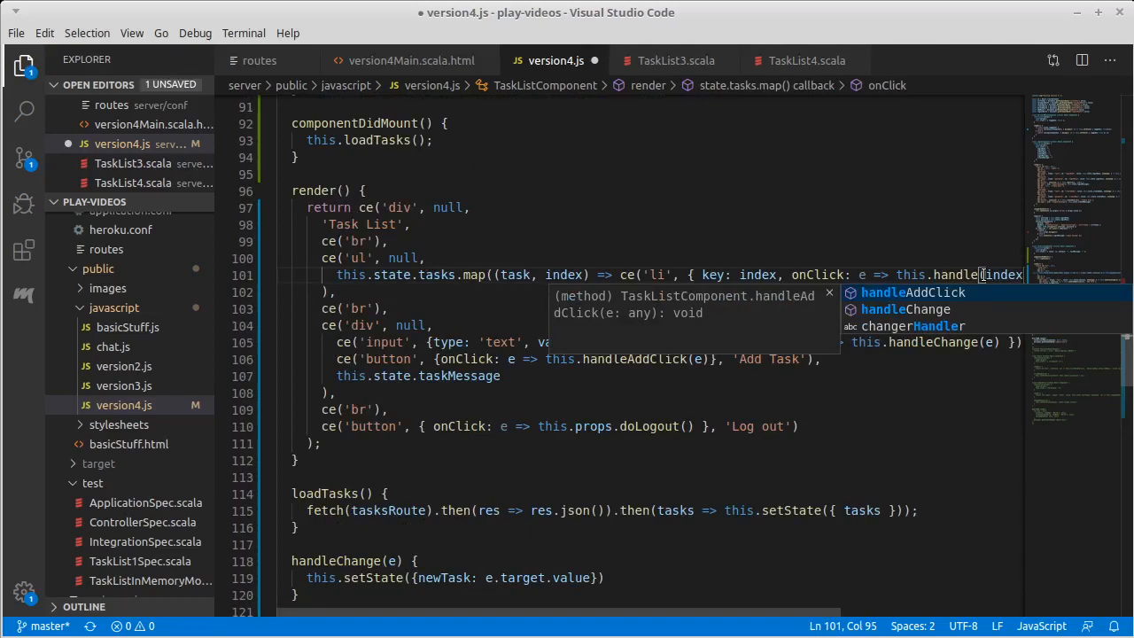
{"action": "type", "text": "DeleteClick"}
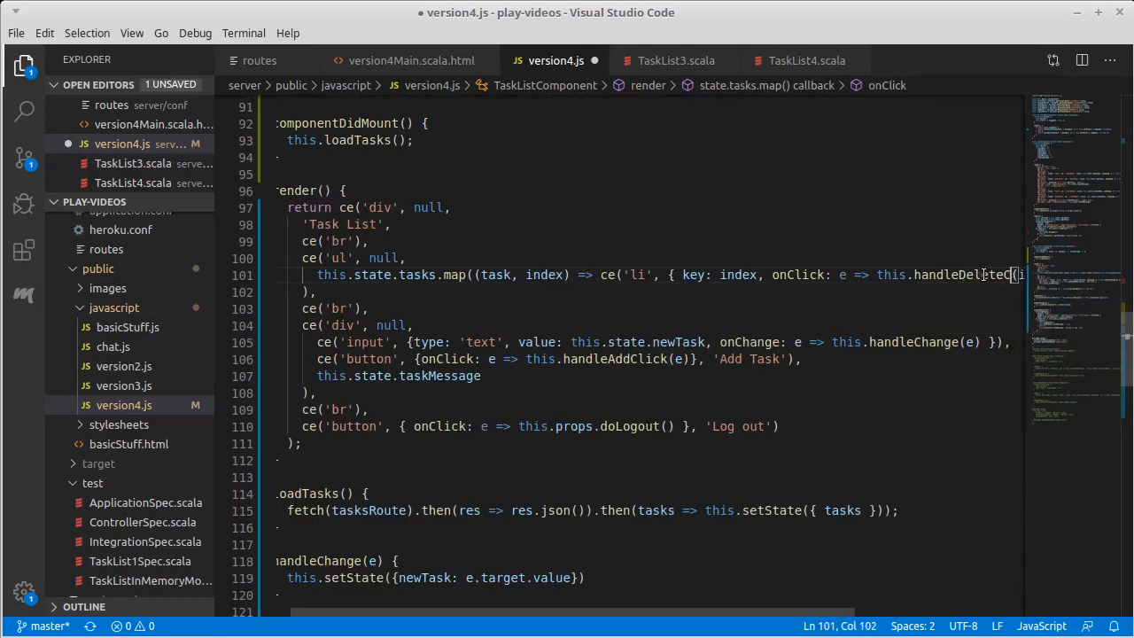
{"action": "key", "text": "ctrl+s"}
{"action": "scroll", "coordinate": [770, 403], "scroll_direction": "down", "scroll_amount": 5}
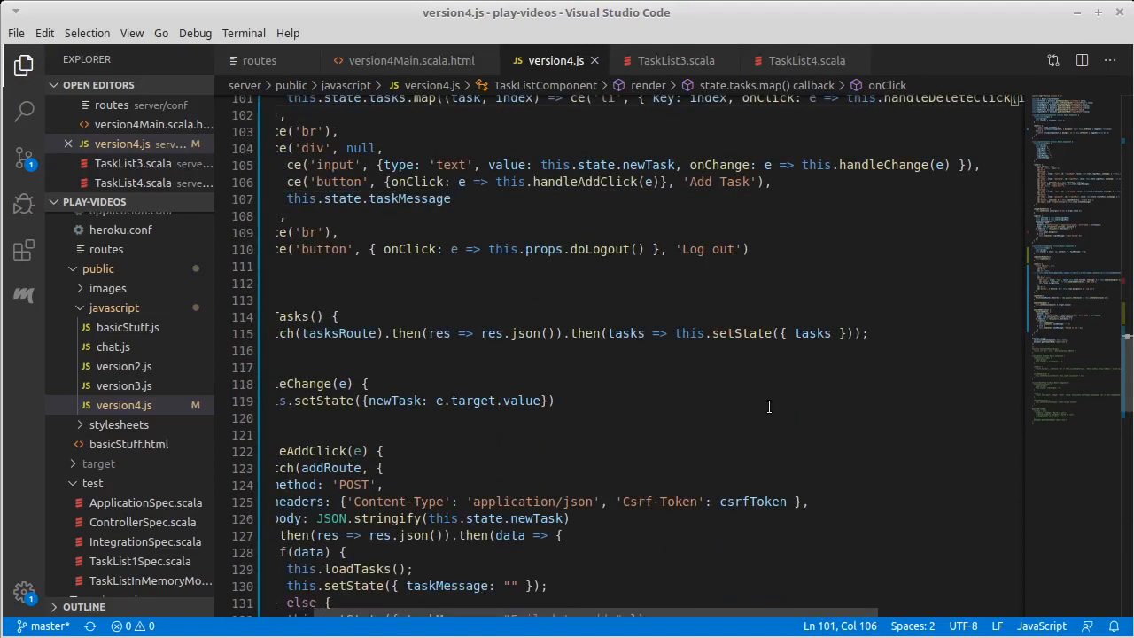
{"action": "scroll", "coordinate": [771, 403], "scroll_direction": "down", "scroll_amount": 5}
- Add an empty handleDeleteClick(e) { } method stub after handleAddClick and save version4.js
{"action": "left_click", "coordinate": [539, 455]}
{"action": "key", "text": "Down"}
{"action": "key", "text": "Down"}
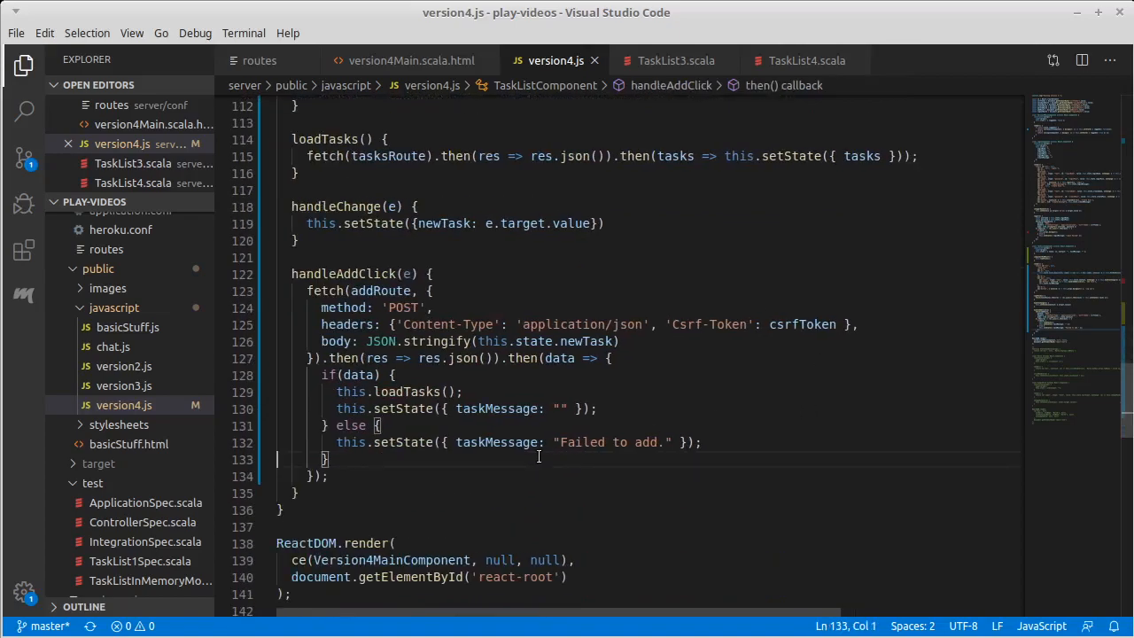
{"action": "key", "text": "End"}
{"action": "key", "text": "Return"}
{"action": "key", "text": "Return"}
{"action": "type", "text": "hand"}
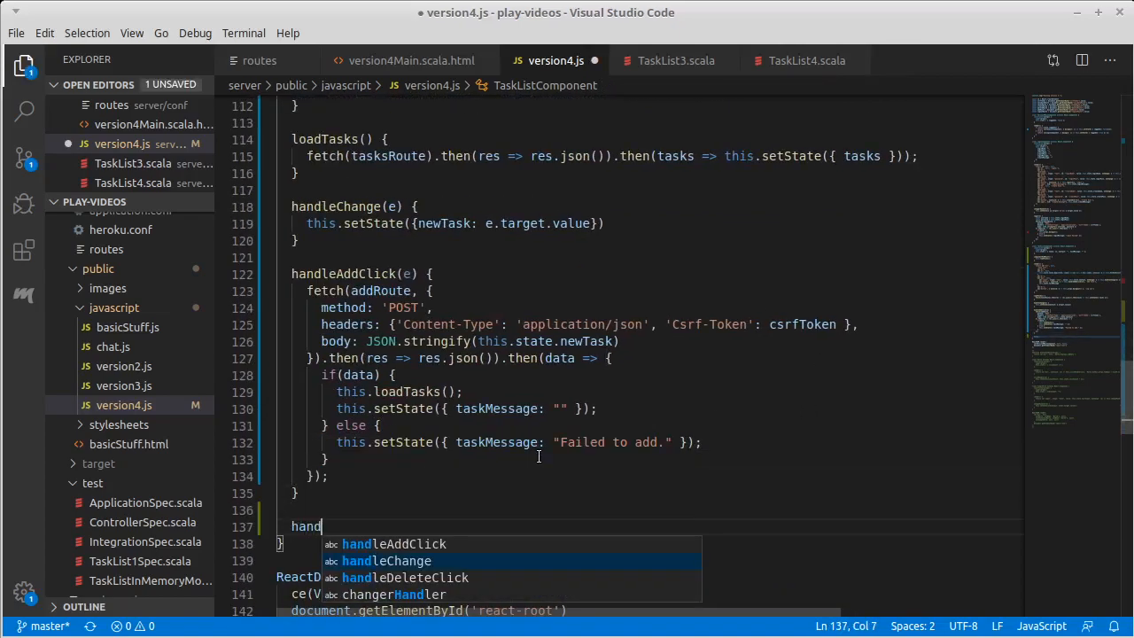
{"action": "type", "text": "leDe"}
{"action": "key", "text": "Tab"}
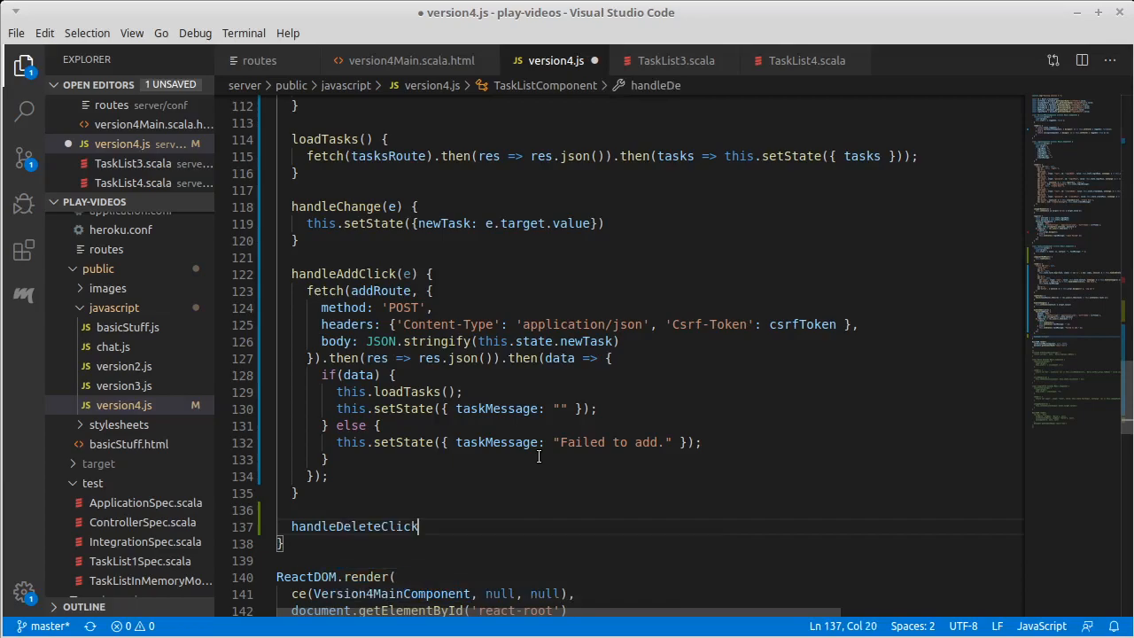
{"action": "type", "text": "(e)"}
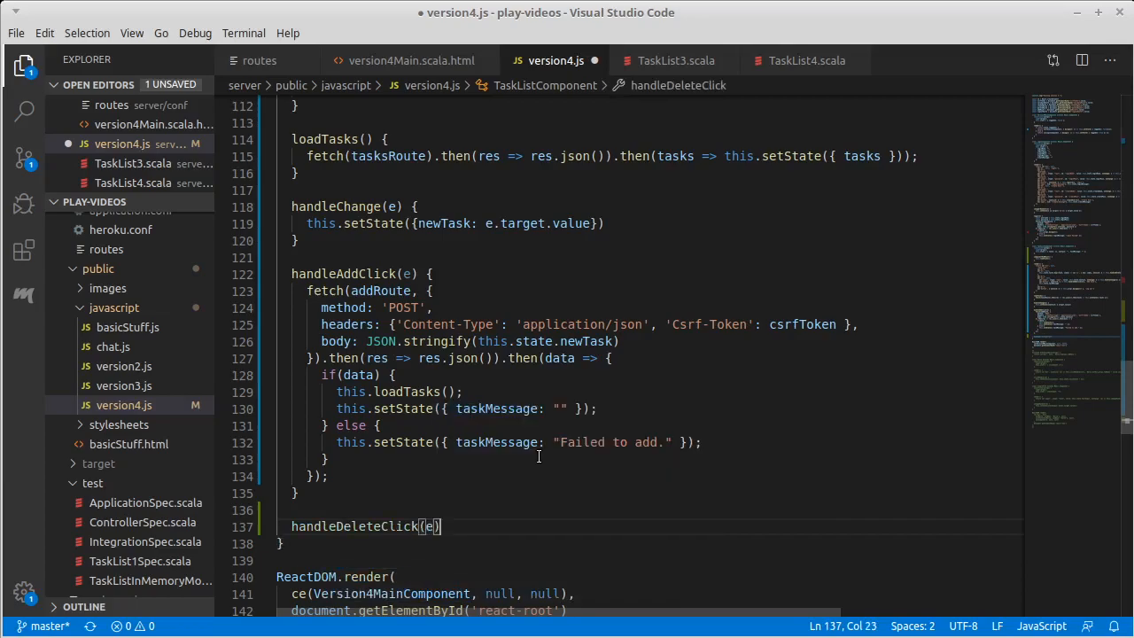
{"action": "type", "text": " {"}
{"action": "key", "text": "Return"}
{"action": "key", "text": "ctrl+s"}
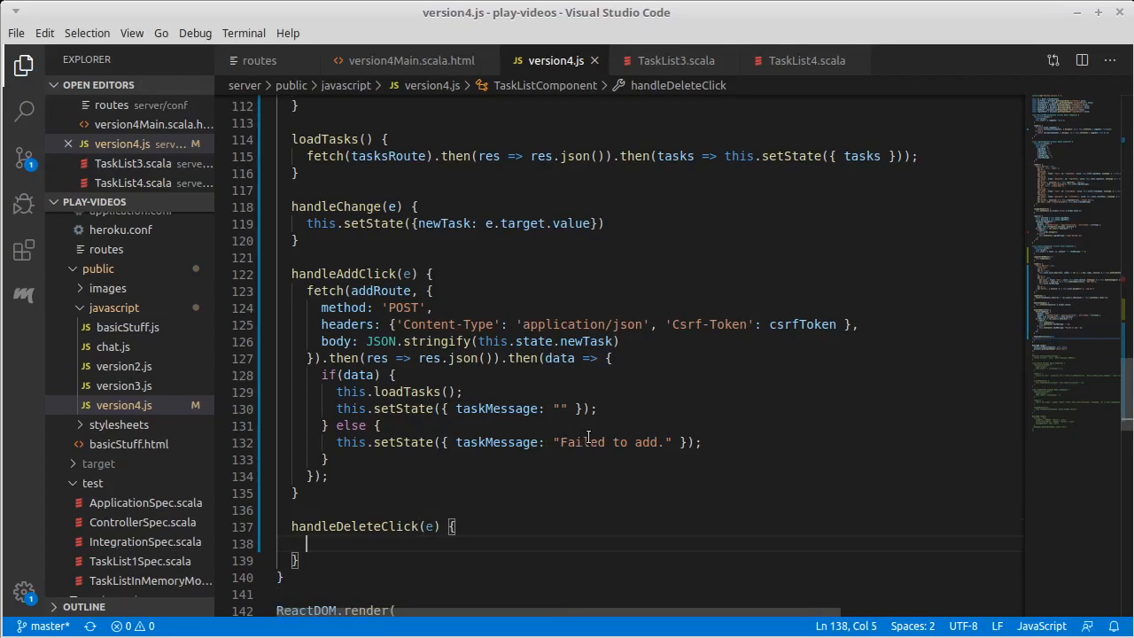
- Open version3.js and select its fetch(deleteRoute…) task-deletion block in loadTasks
{"action": "left_click", "coordinate": [123, 385]}
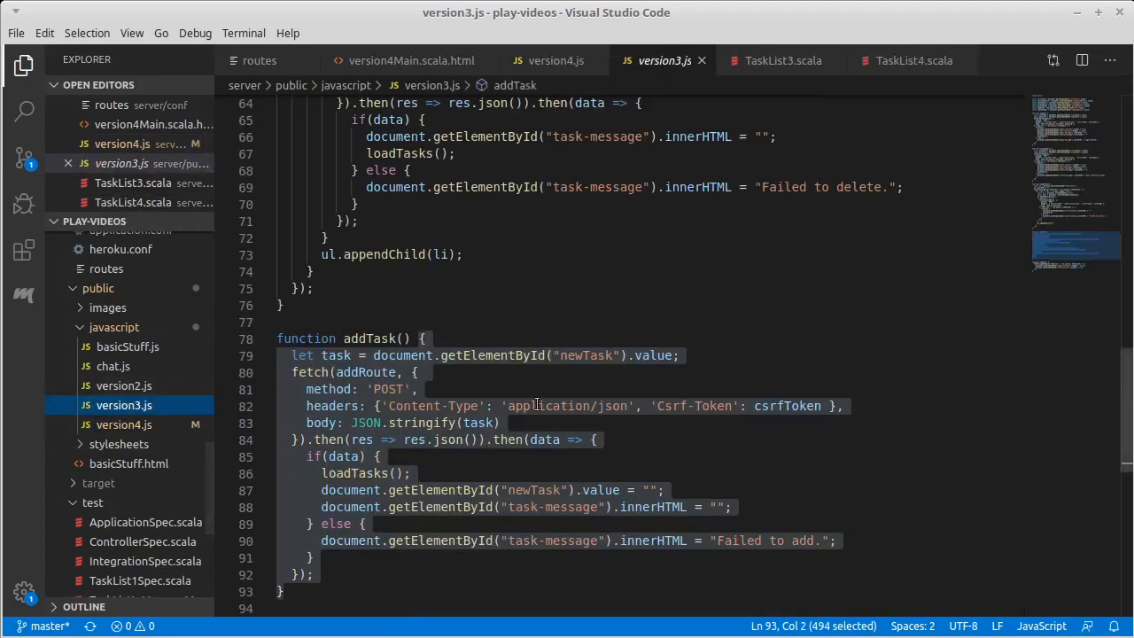
{"action": "scroll", "coordinate": [533, 520], "scroll_direction": "down", "scroll_amount": 4}
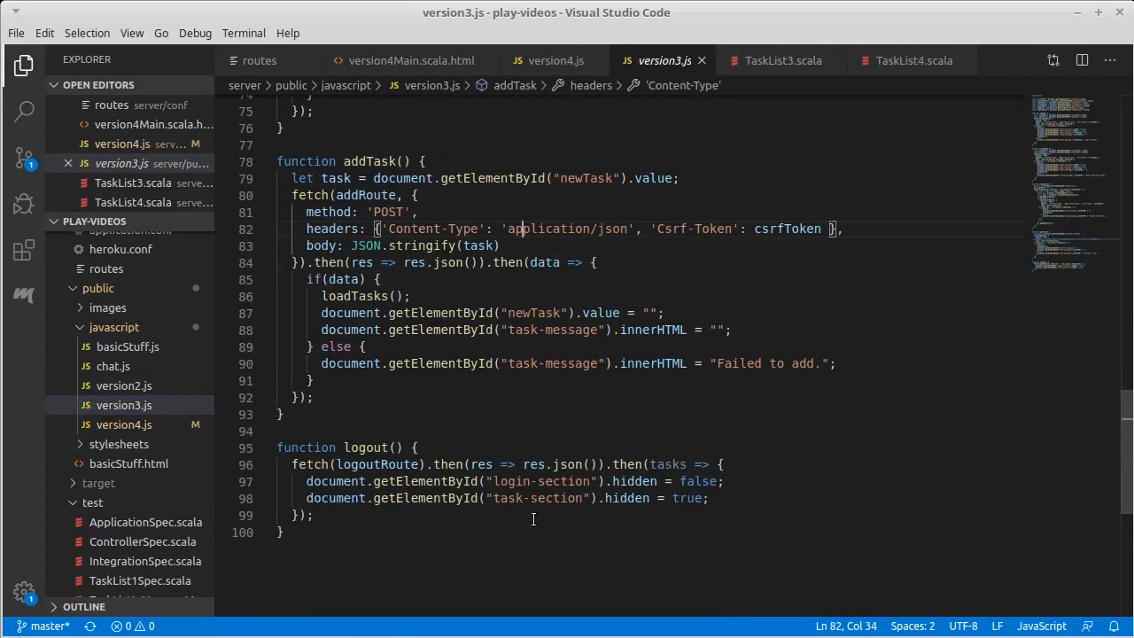
{"action": "scroll", "coordinate": [534, 519], "scroll_direction": "up", "scroll_amount": 5}
{"action": "scroll", "coordinate": [534, 519], "scroll_direction": "up", "scroll_amount": 5}
{"action": "scroll", "coordinate": [533, 519], "scroll_direction": "up", "scroll_amount": 3}
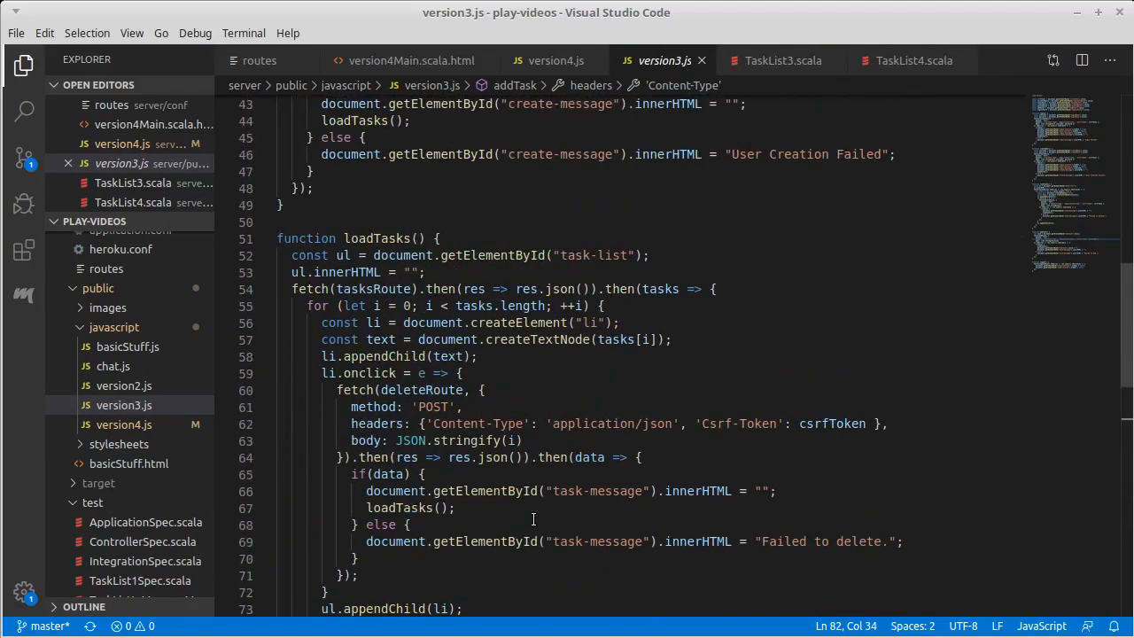
{"action": "scroll", "coordinate": [533, 519], "scroll_direction": "up", "scroll_amount": 3}
{"action": "scroll", "coordinate": [533, 519], "scroll_direction": "up", "scroll_amount": 3}
{"action": "scroll", "coordinate": [534, 519], "scroll_direction": "up", "scroll_amount": 3}
{"action": "scroll", "coordinate": [533, 519], "scroll_direction": "up", "scroll_amount": 3}
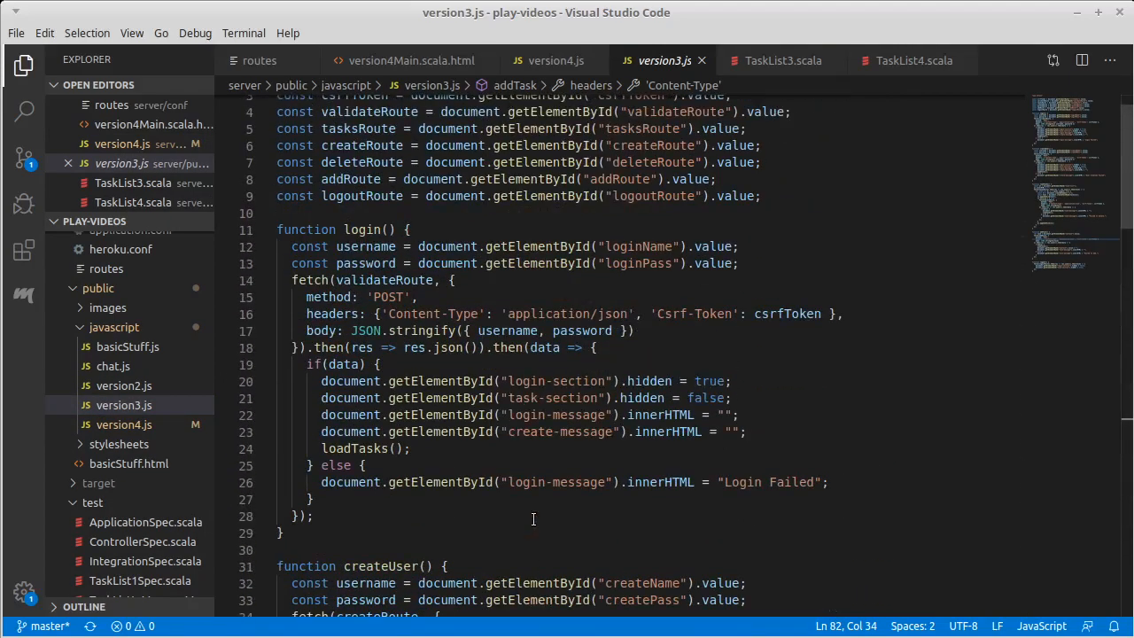
{"action": "scroll", "coordinate": [533, 519], "scroll_direction": "down", "scroll_amount": 4}
{"action": "scroll", "coordinate": [533, 519], "scroll_direction": "down", "scroll_amount": 5}
{"action": "scroll", "coordinate": [534, 519], "scroll_direction": "down", "scroll_amount": 5}
{"action": "scroll", "coordinate": [534, 519], "scroll_direction": "down", "scroll_amount": 2}
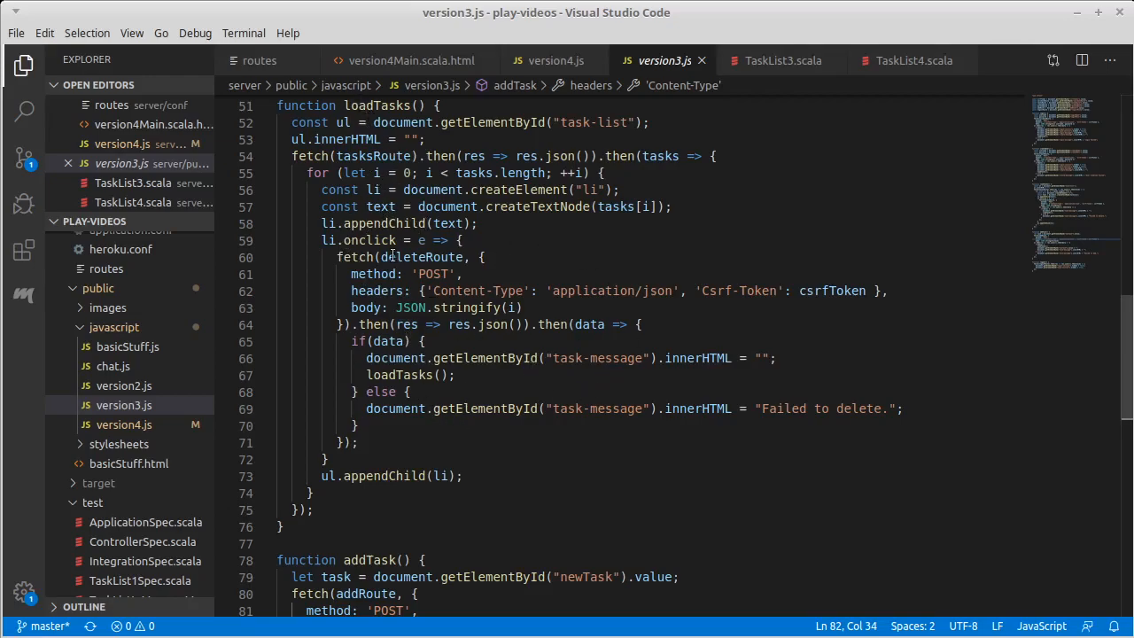
{"action": "left_click_drag", "start_coordinate": [337, 256], "coordinate": [358, 442]}
{"action": "key", "text": "ctrl+c"}
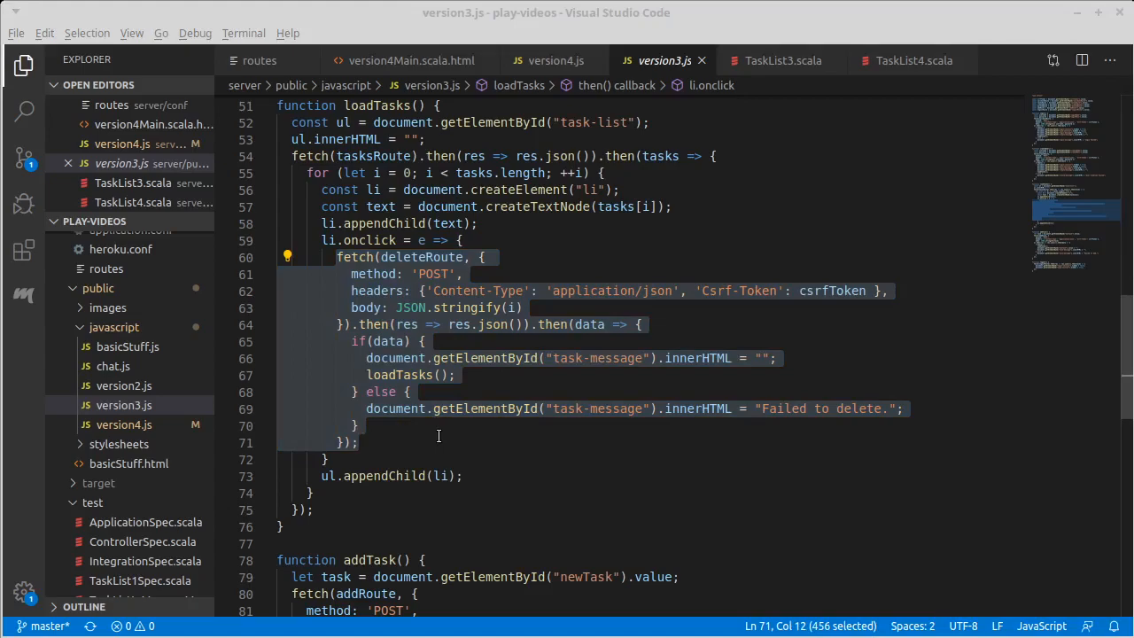
- Paste the deleteRoute fetch block into handleDeleteClick in version4.js and inspect the JSON.stringify(i) body
{"action": "left_click", "coordinate": [540, 60]}
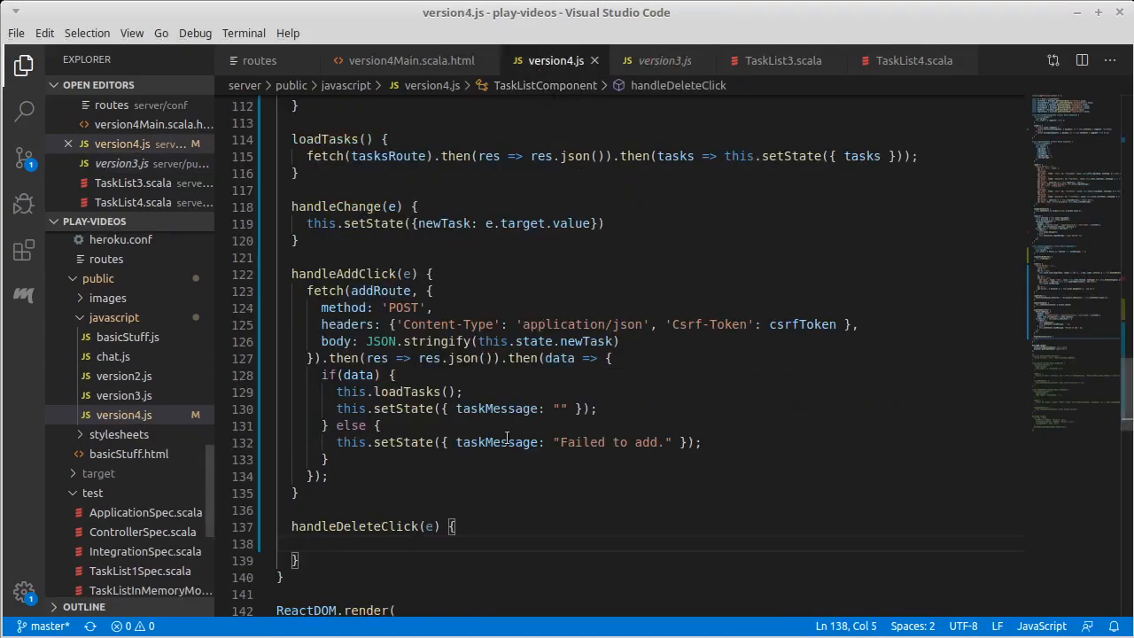
{"action": "key", "text": "ctrl+v"}
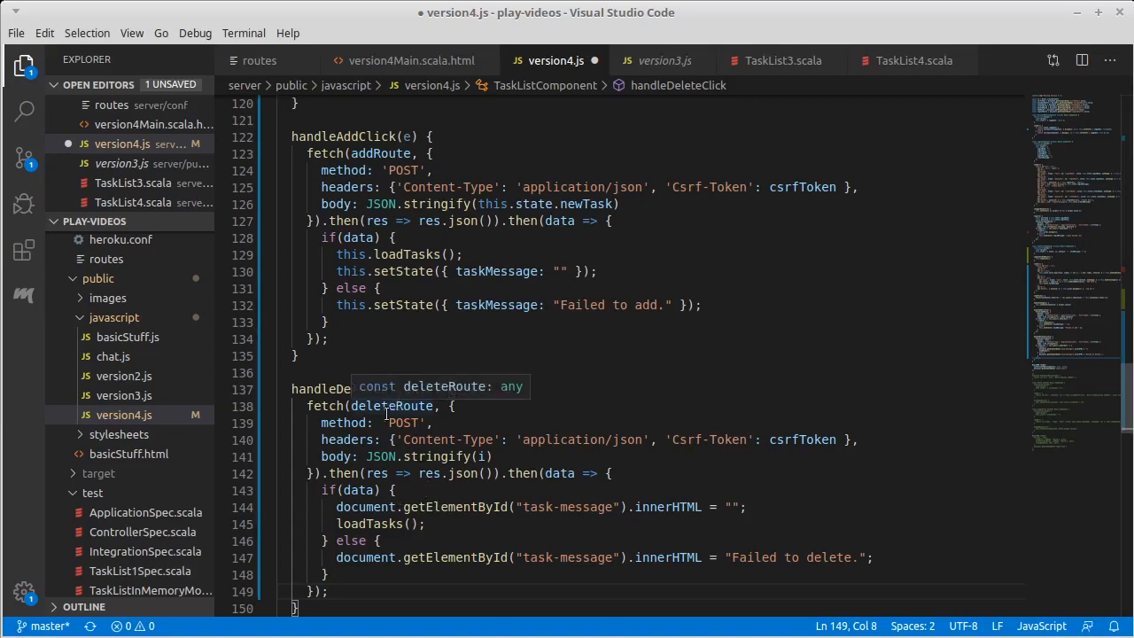
{"action": "mouse_move", "coordinate": [403, 456]}
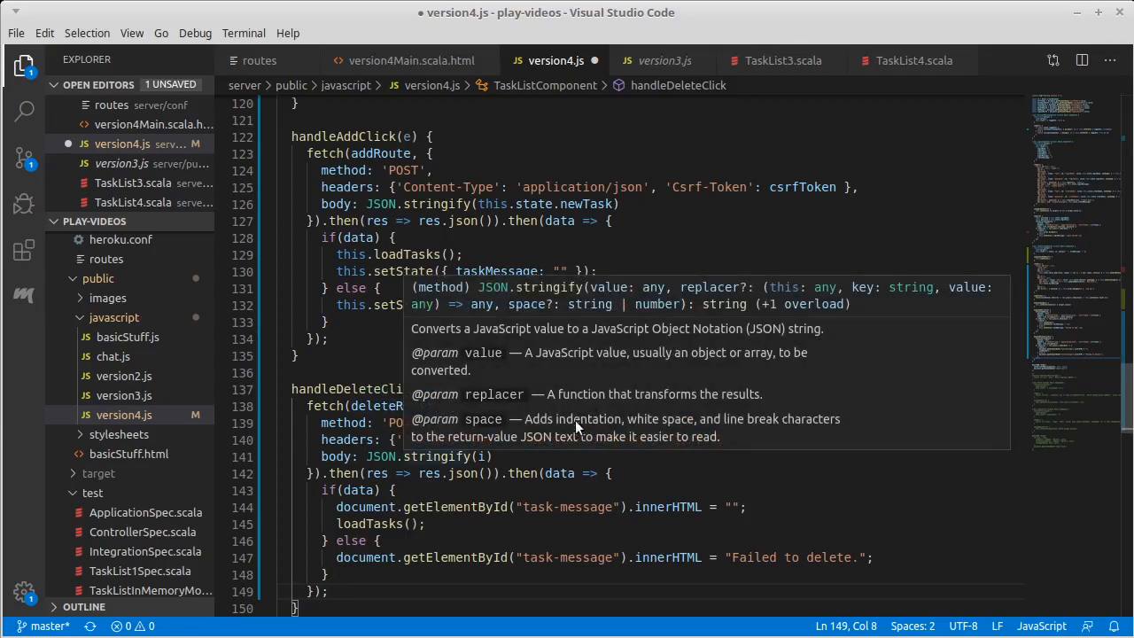
{"action": "left_click", "coordinate": [478, 456]}
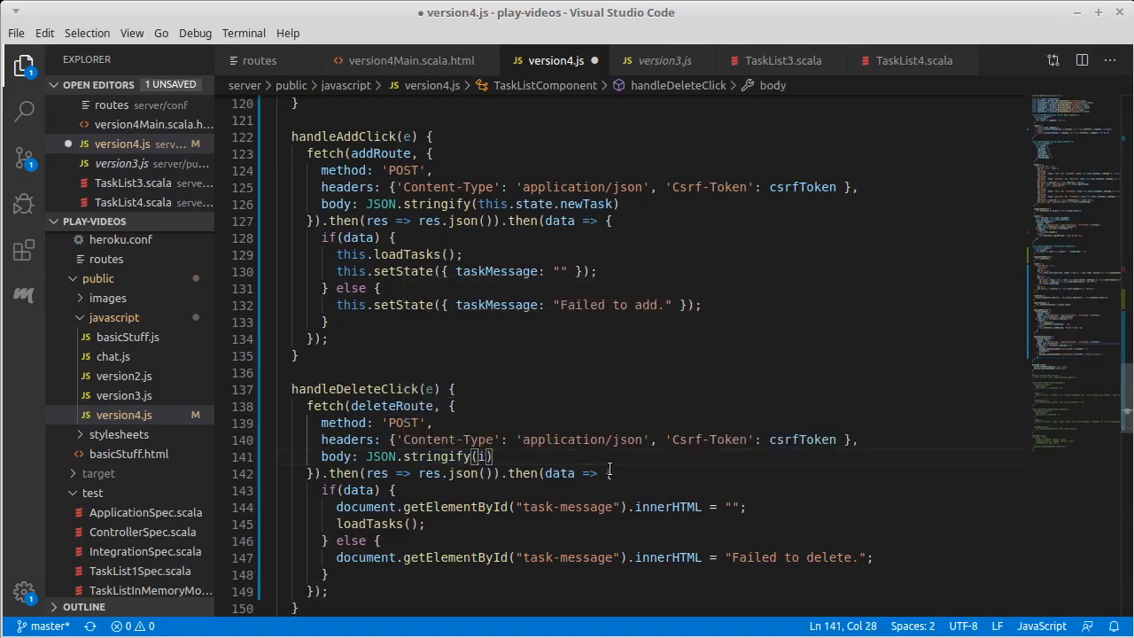
{"action": "scroll", "coordinate": [572, 383], "scroll_direction": "up", "scroll_amount": 8}
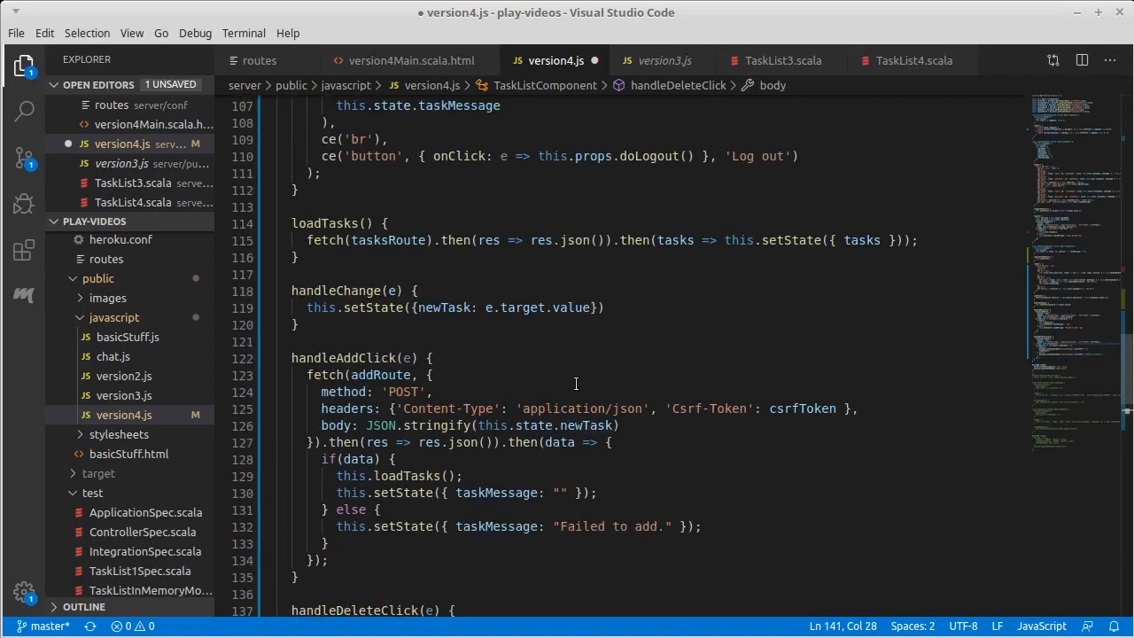
- Check the handleDeleteClick call in render and change the method's parameter from e to i
{"action": "double_click", "coordinate": [941, 181]}
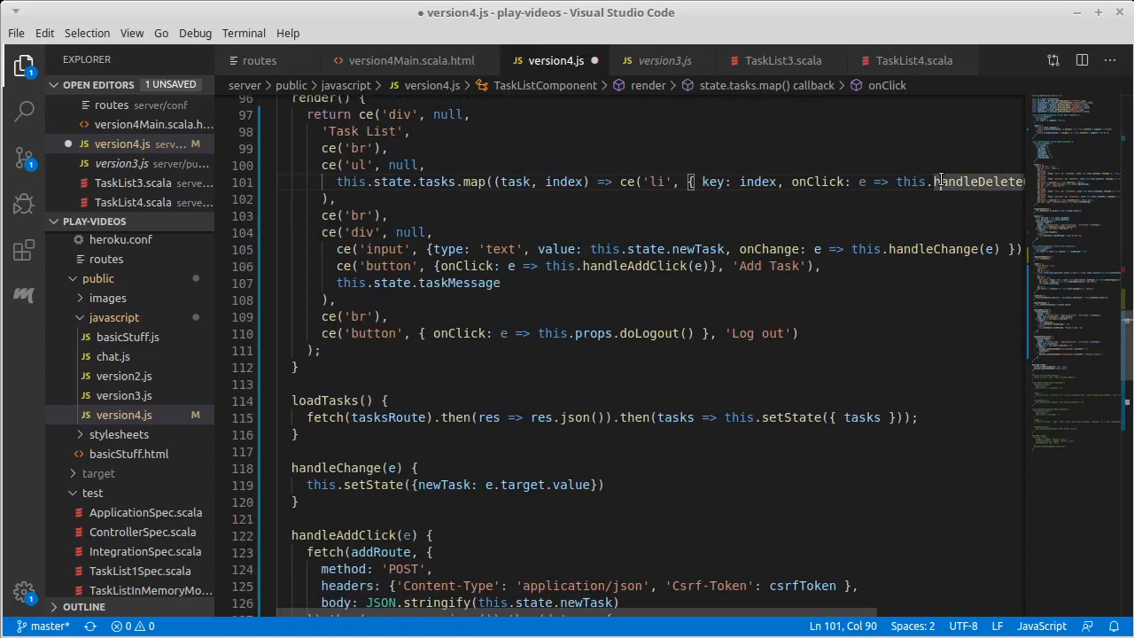
{"action": "key", "text": "End"}
{"action": "key", "text": "Home"}
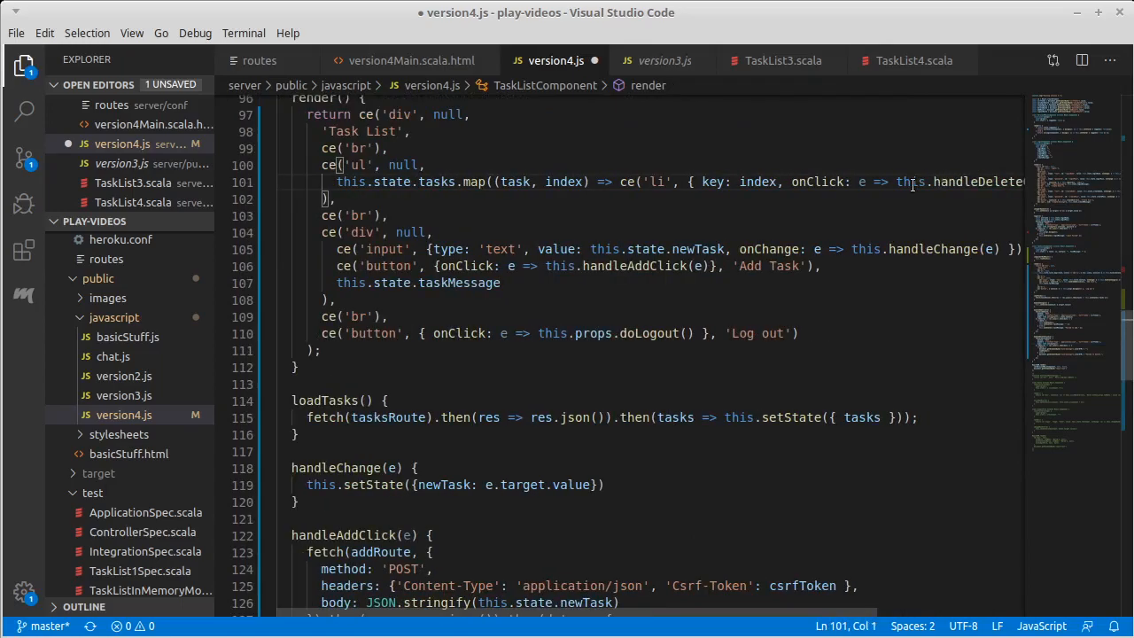
{"action": "scroll", "coordinate": [819, 255], "scroll_direction": "down", "scroll_amount": 8}
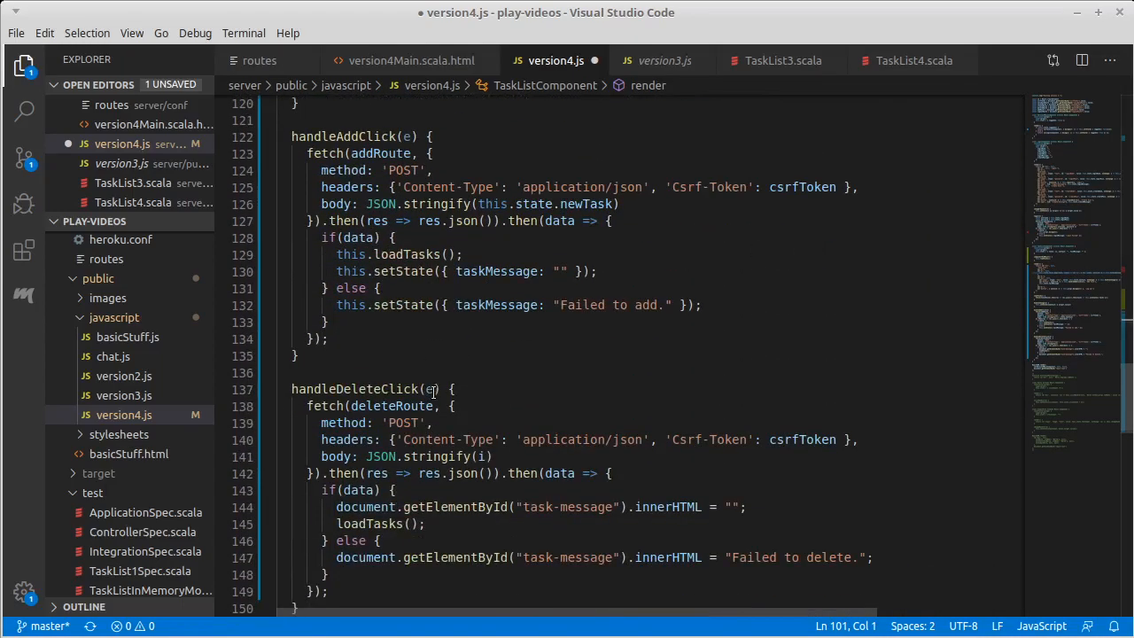
{"action": "left_click", "coordinate": [435, 388]}
{"action": "key", "text": "BackSpace"}
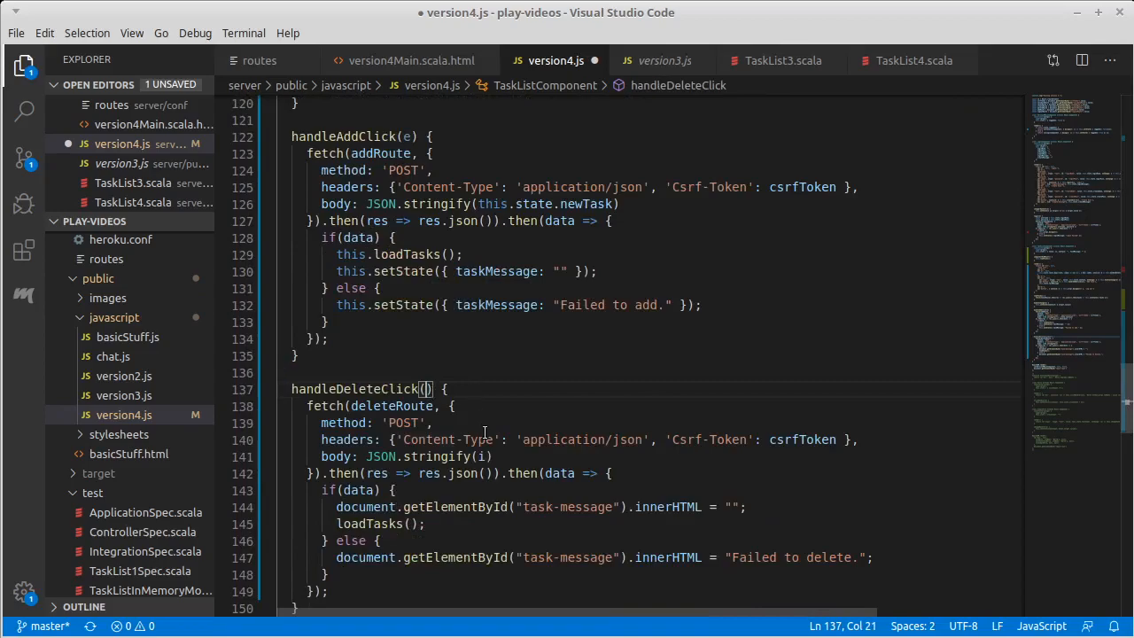
{"action": "type", "text": "i"}
{"action": "key", "text": "Escape"}
{"action": "left_click", "coordinate": [481, 455]}
{"action": "type", "text": "i"}
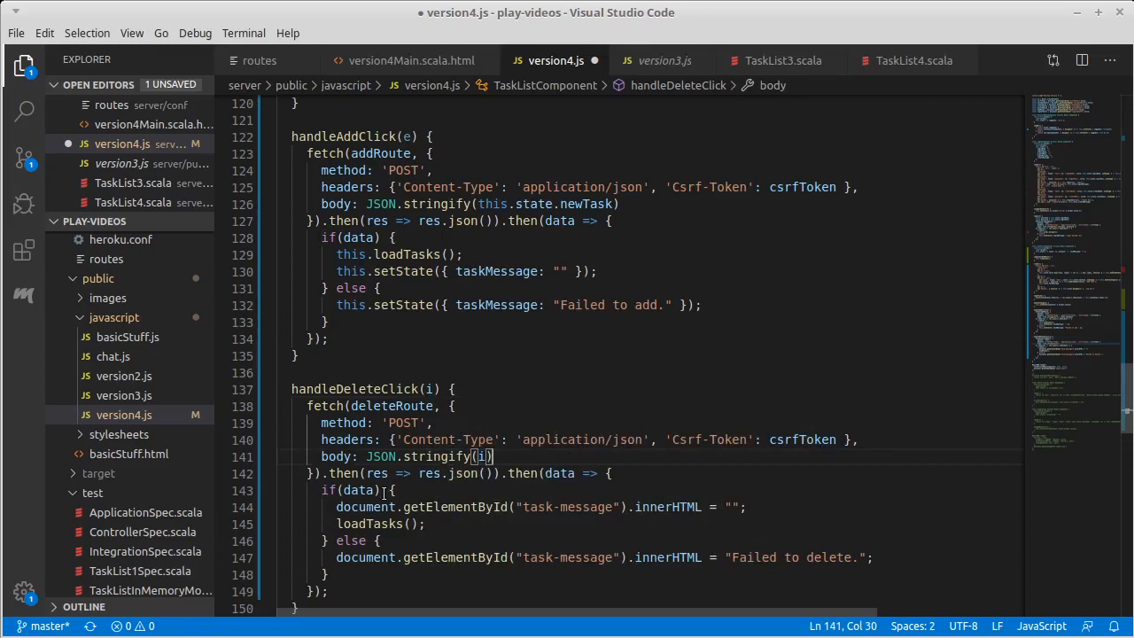
{"action": "mouse_move", "coordinate": [366, 557]}
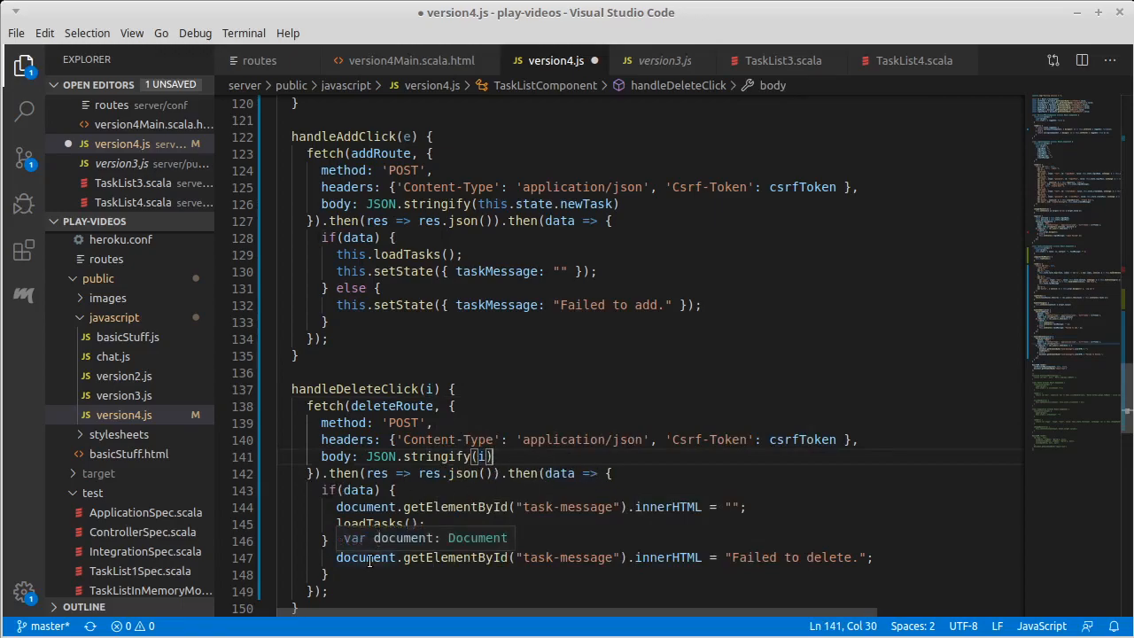
- Replace the failure branch's DOM assignment with this.setState({ taskMessage: "Failed to delete." }) and save
{"action": "left_click_drag", "start_coordinate": [336, 556], "coordinate": [727, 556]}
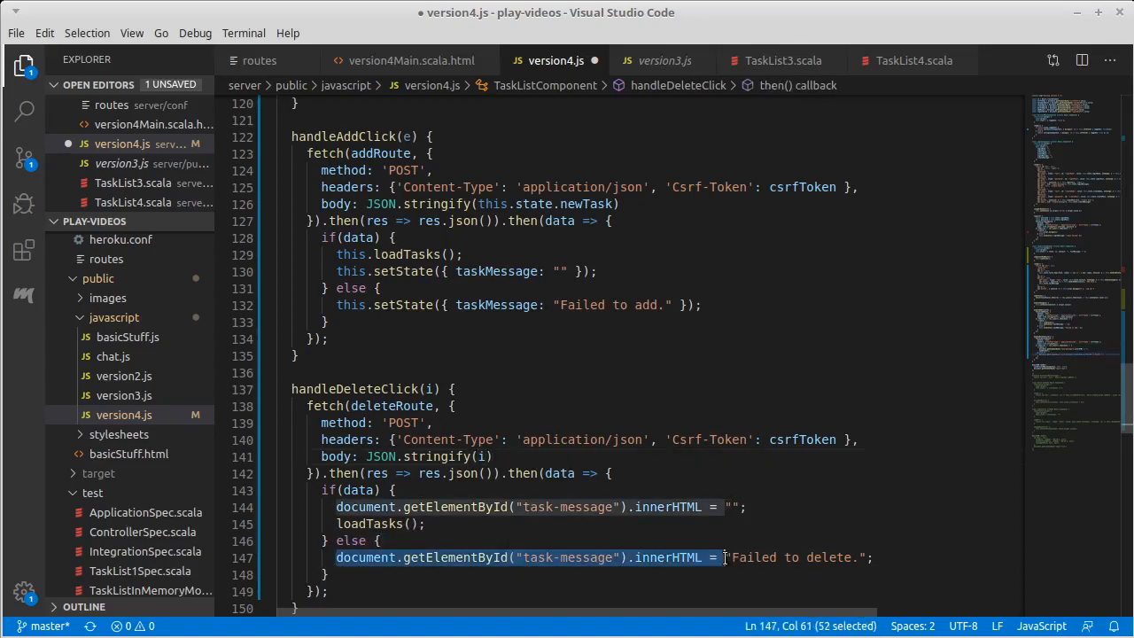
{"action": "type", "text": "this.setS"}
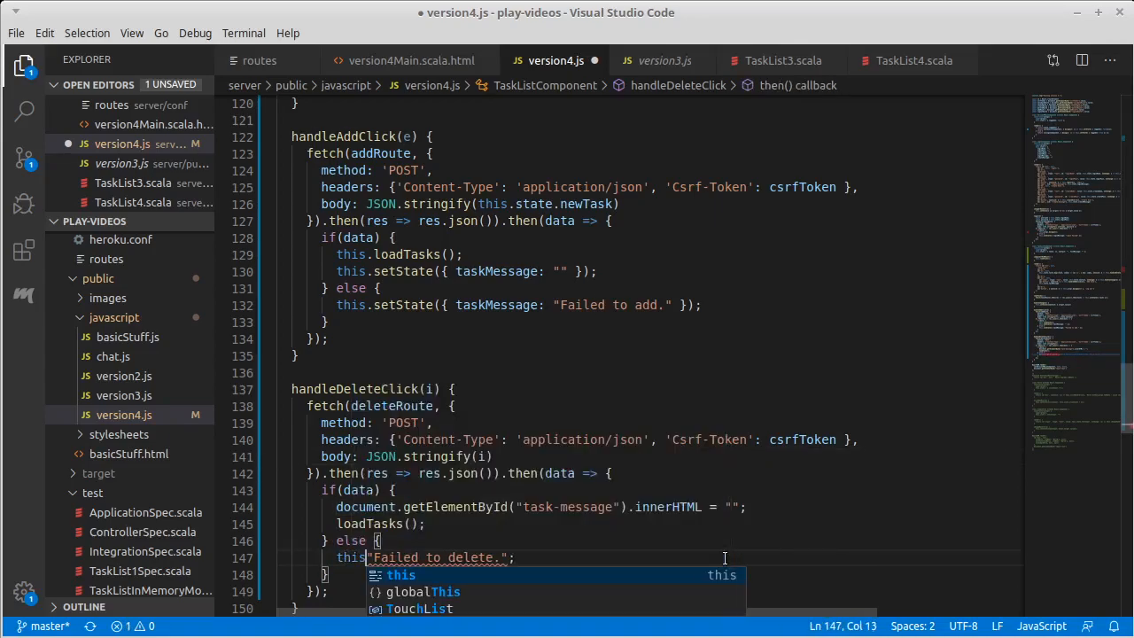
{"action": "type", "text": "tate"}
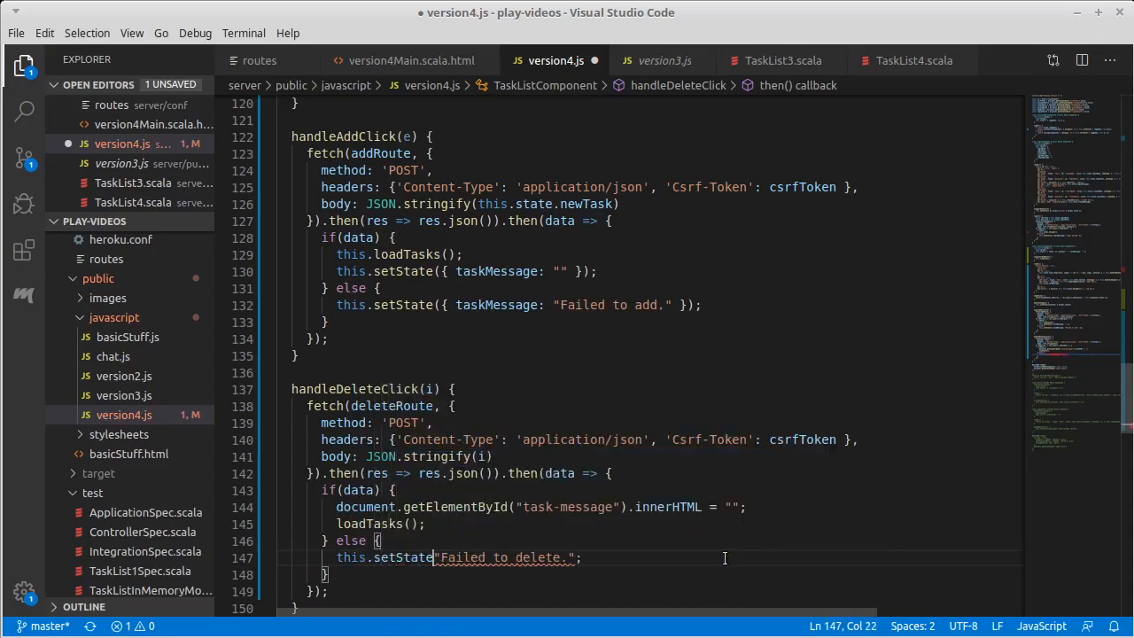
{"action": "type", "text": "({ ta"}
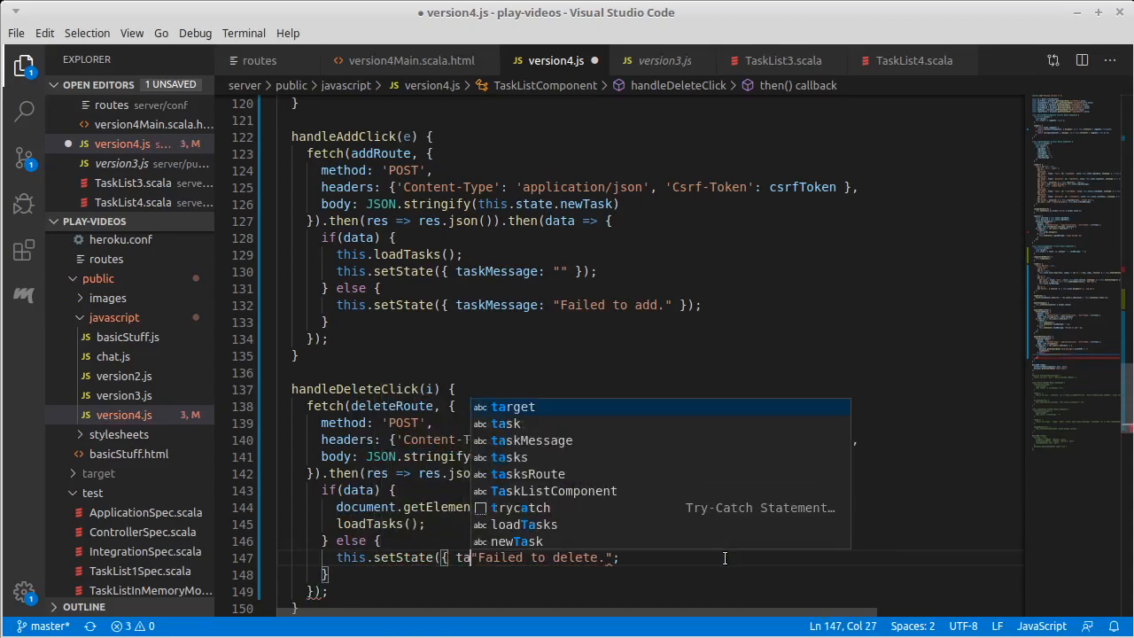
{"action": "type", "text": "skMessage"}
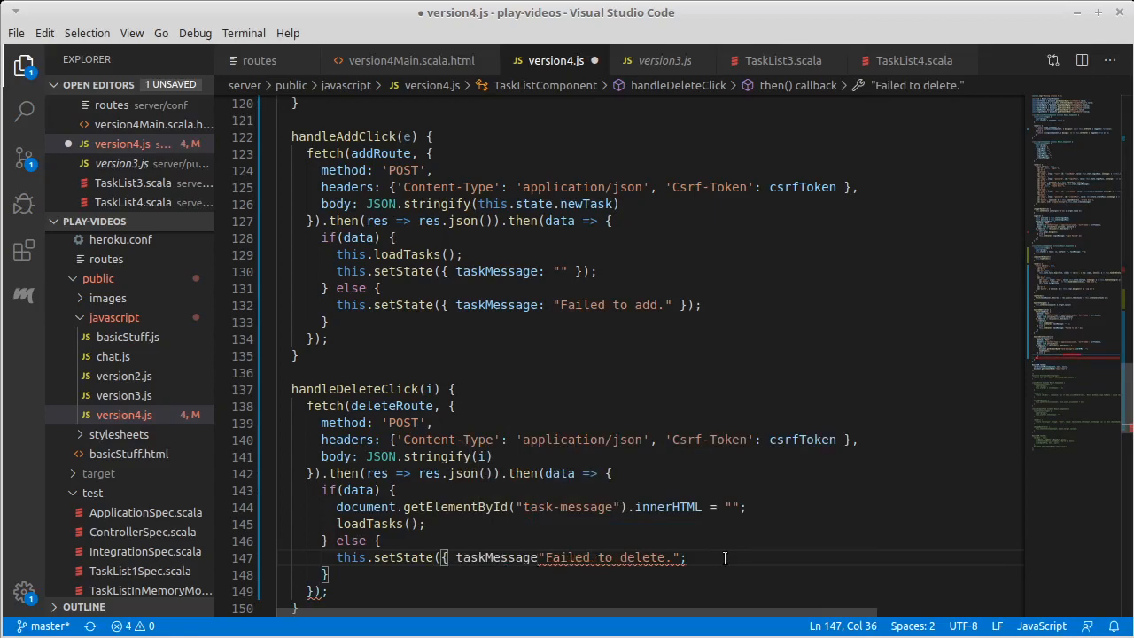
{"action": "type", "text": ":"}
{"action": "key", "text": "End"}
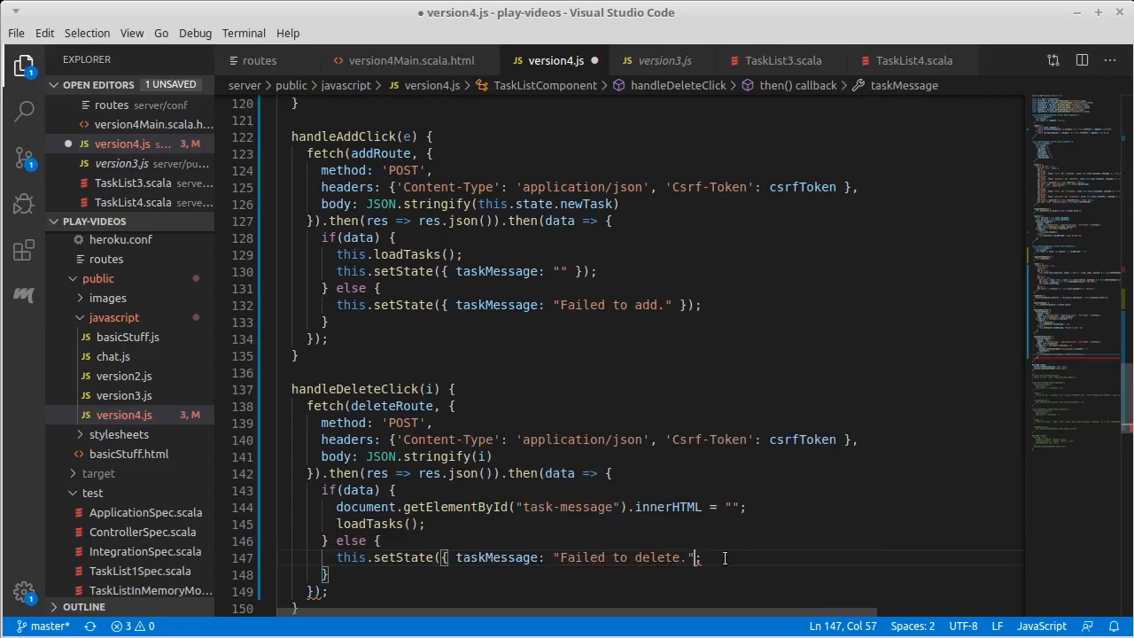
{"action": "type", "text": "})"}
{"action": "key", "text": "ctrl+s"}
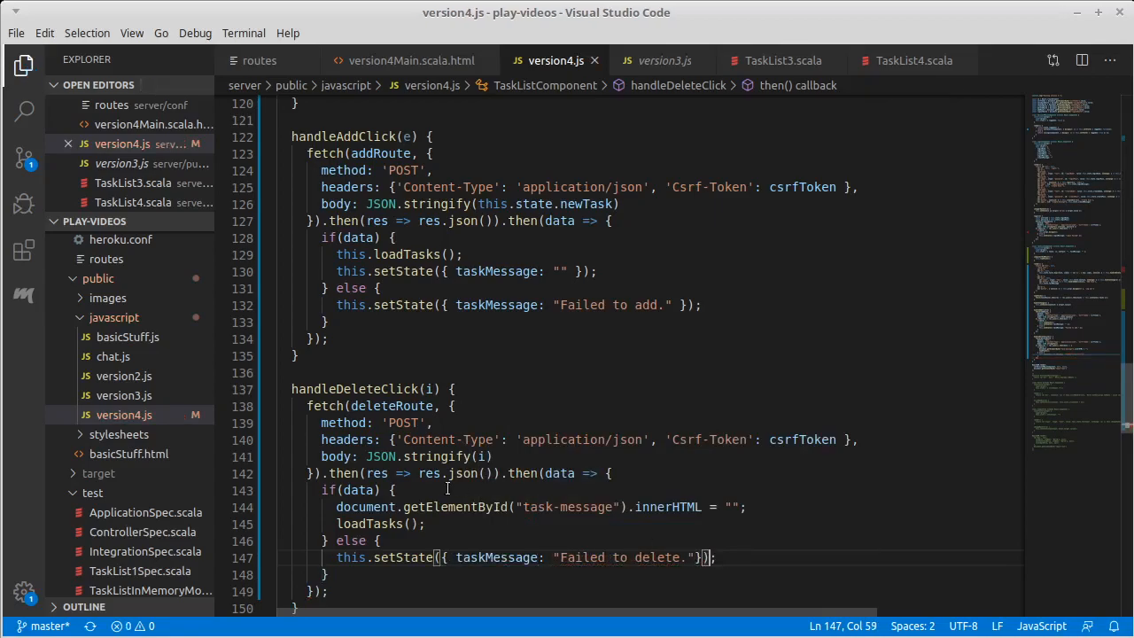
- Replace the success branch's DOM message line with the clear-taskMessage setState line from handleAddClick and save
{"action": "left_click", "coordinate": [395, 506]}
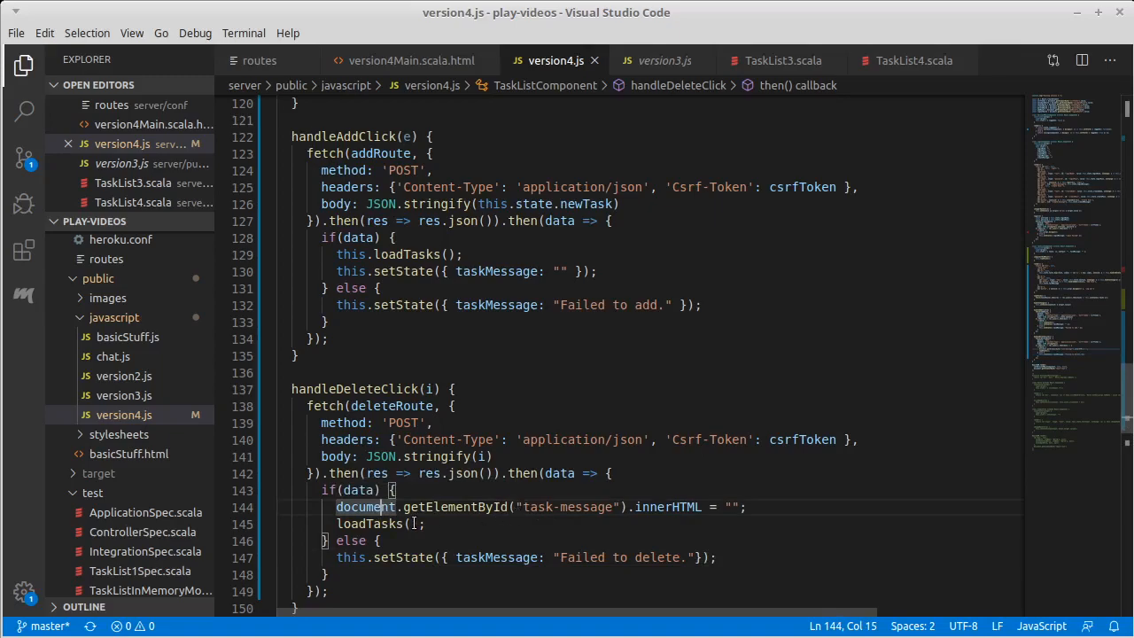
{"action": "key", "text": "Home"}
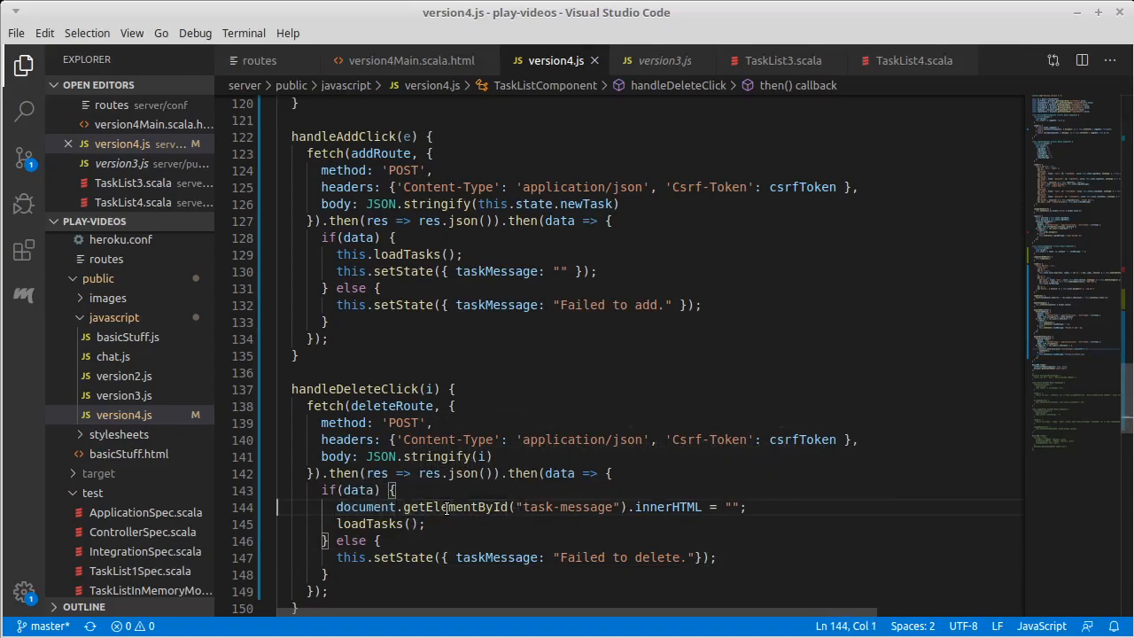
{"action": "key", "text": "ctrl+shift+k"}
{"action": "key", "text": "Up"}
{"action": "key", "text": "Up"}
{"action": "key", "text": "Up"}
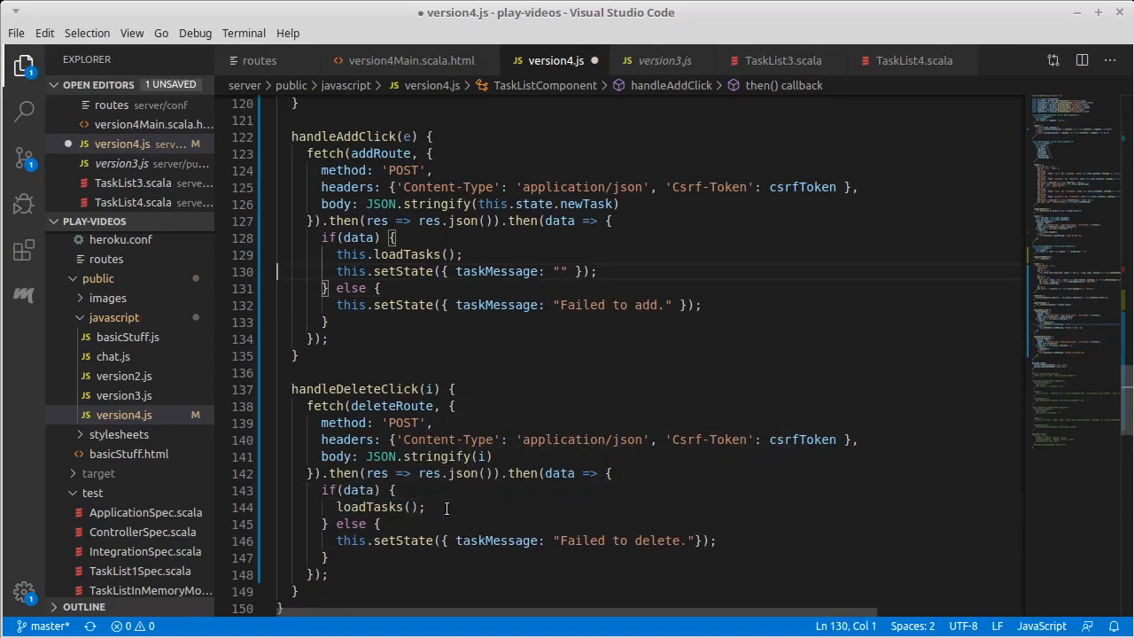
{"action": "key", "text": "shift+Down"}
{"action": "key", "text": "ctrl+c"}
{"action": "key", "text": "Down"}
{"action": "key", "text": "Down"}
{"action": "key", "text": "Down"}
{"action": "key", "text": "Down"}
{"action": "key", "text": "Down"}
{"action": "key", "text": "Down"}
{"action": "key", "text": "Down"}
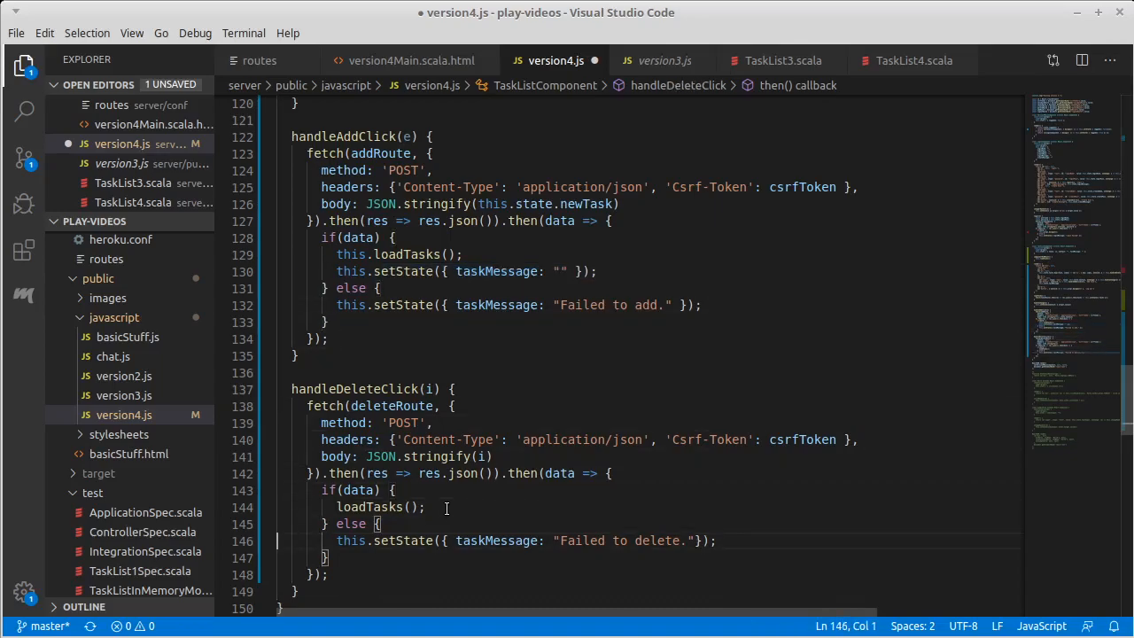
{"action": "key", "text": "Down"}
{"action": "key", "text": "ctrl+v"}
{"action": "key", "text": "ctrl+s"}
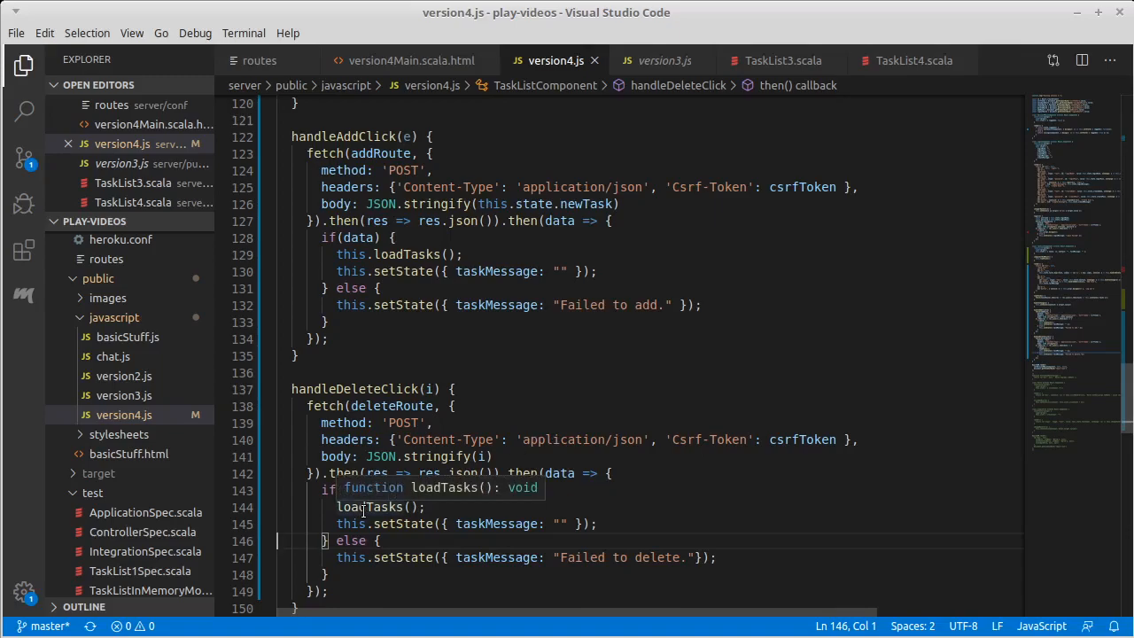
- Reload Task List 4 in Chrome, log in with the saved credentials, and return to the editor after the loadTasks ReferenceError
{"action": "key", "text": "alt+Tab"}
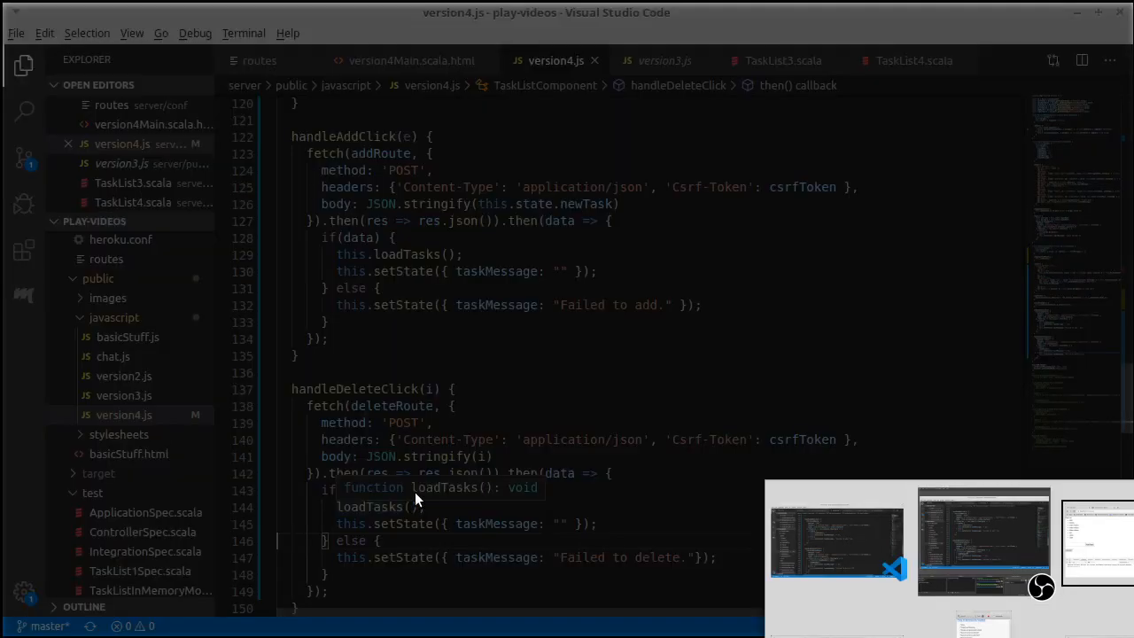
{"action": "key", "text": "F5"}
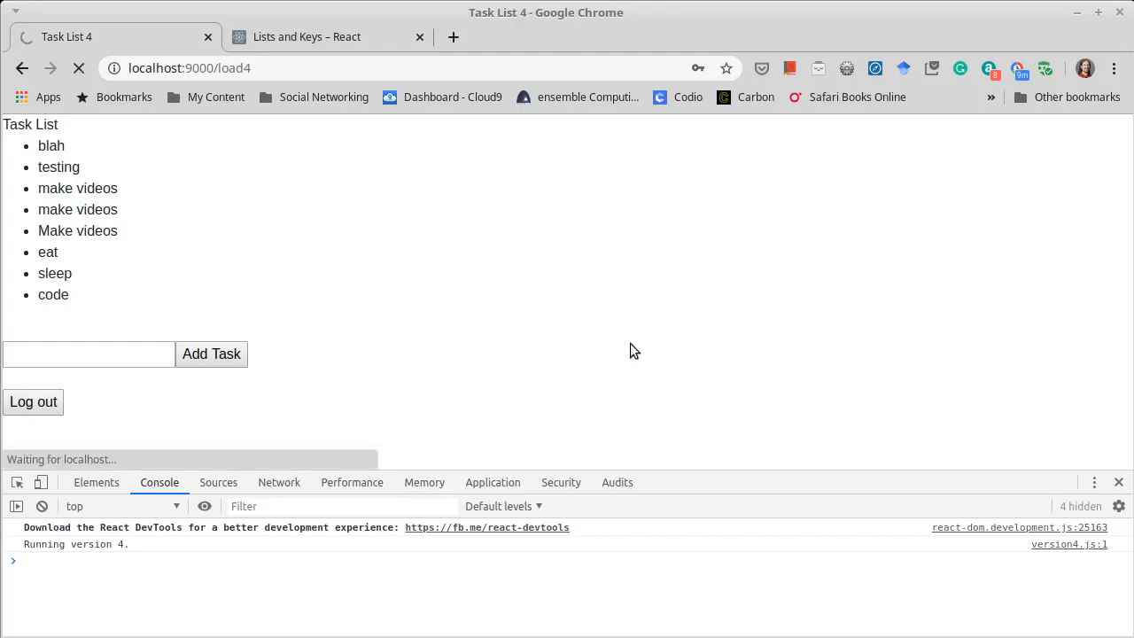
{"action": "left_click", "coordinate": [156, 189]}
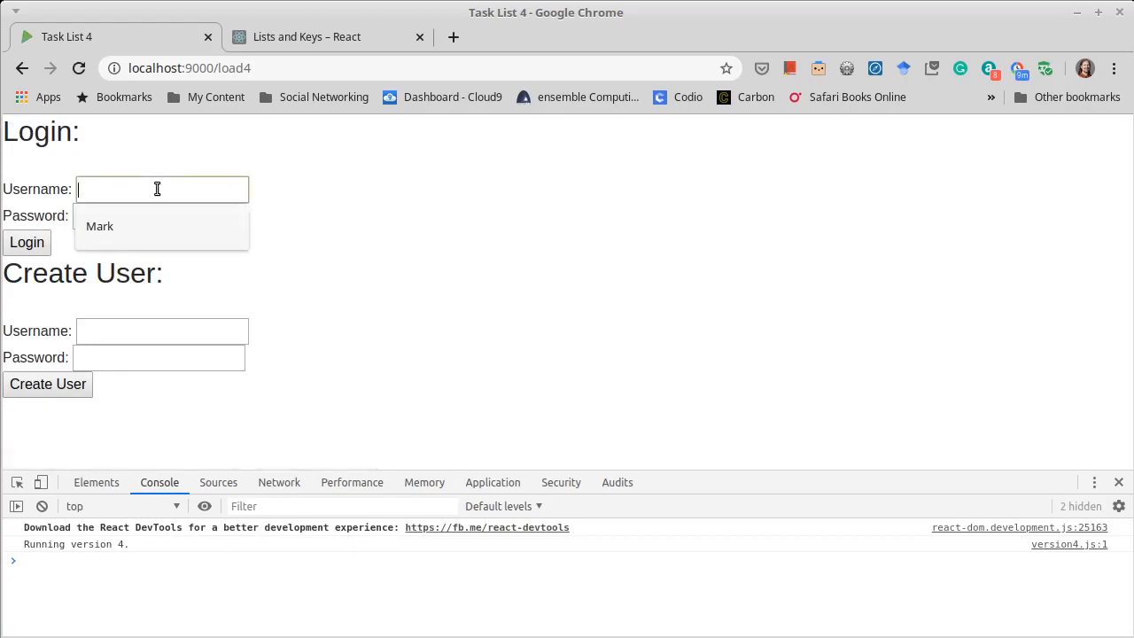
{"action": "key", "text": "Down"}
{"action": "key", "text": "Tab"}
{"action": "type", "text": "pass"}
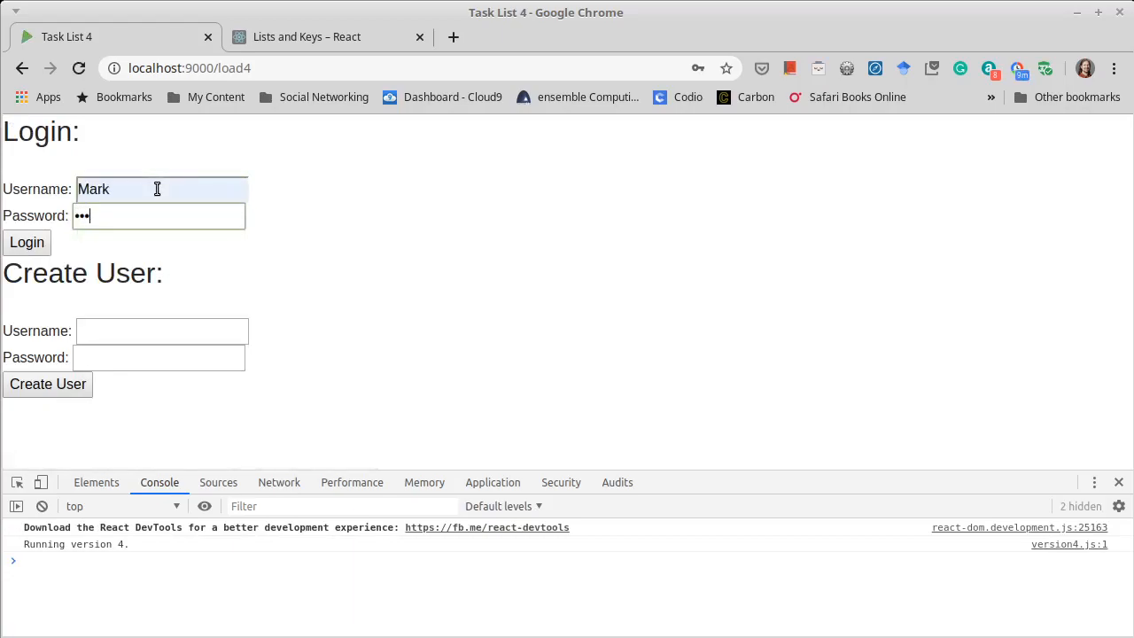
{"action": "key", "text": "Return"}
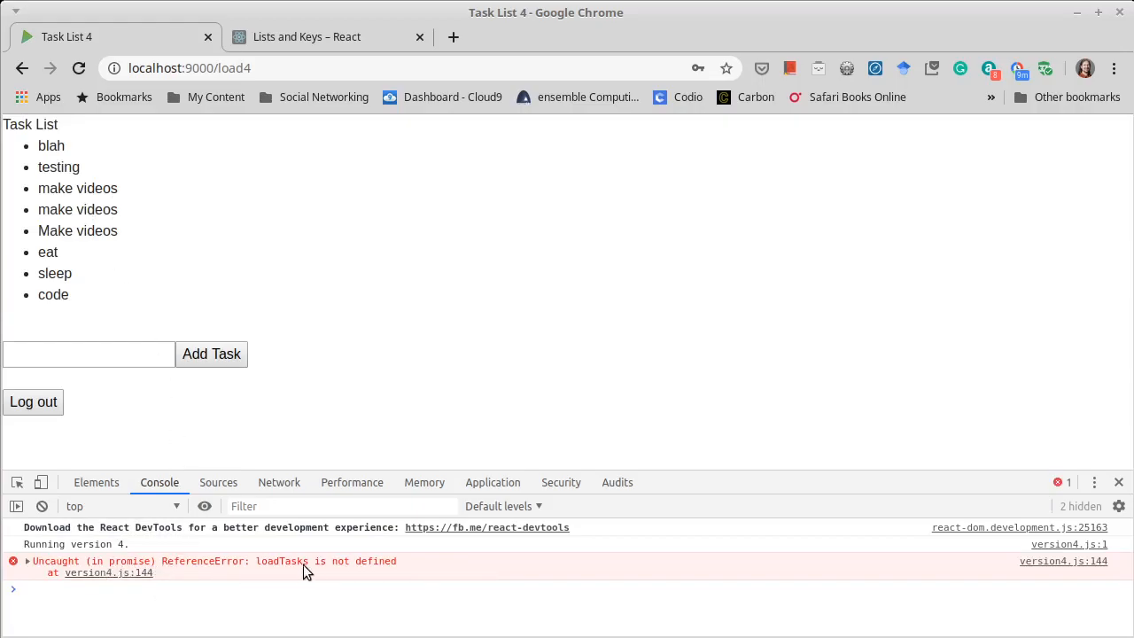
{"action": "key", "text": "alt+Tab"}
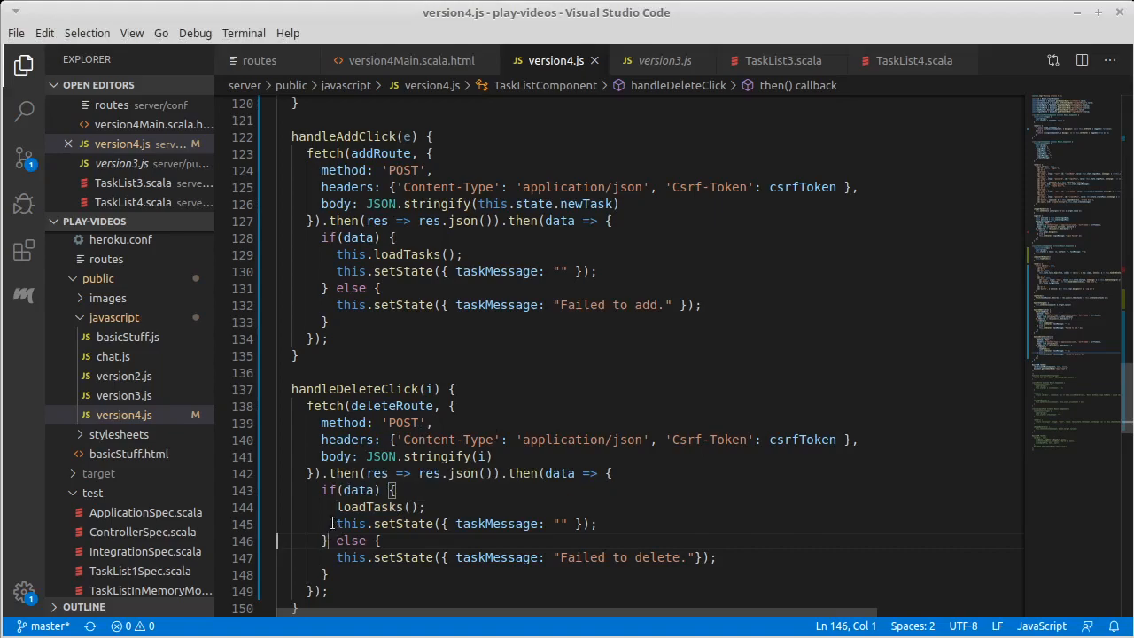
- Change loadTasks() to this.loadTasks() in the delete handler, save, and reload the page in Chrome
{"action": "left_click", "coordinate": [337, 507]}
{"action": "type", "text": "this"}
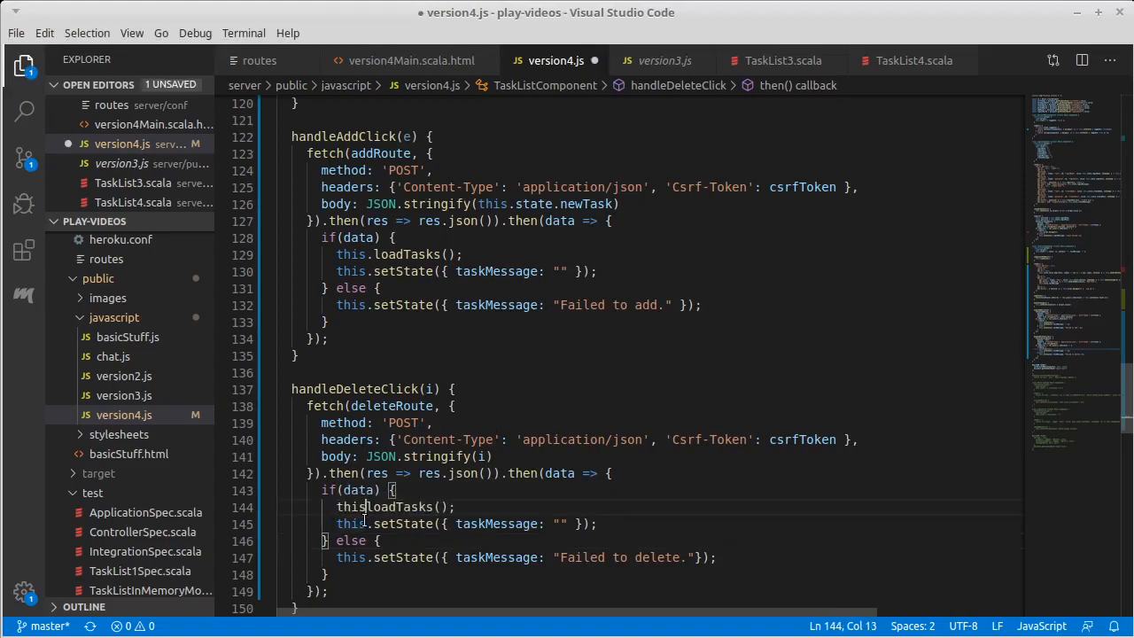
{"action": "type", "text": "."}
{"action": "key", "text": "Escape"}
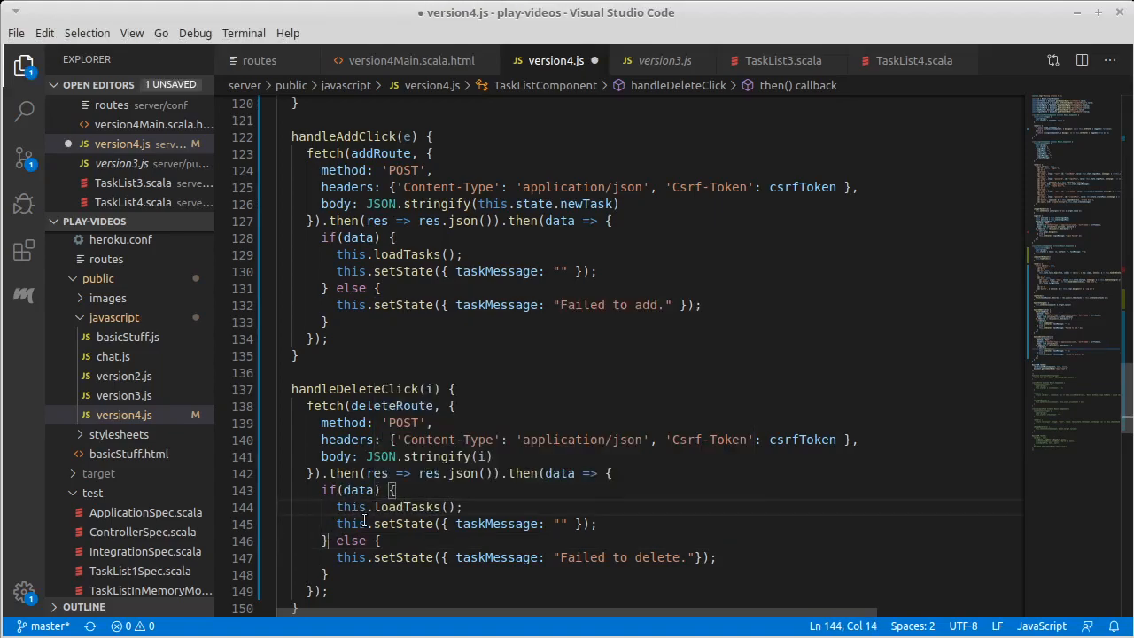
{"action": "key", "text": "ctrl+s"}
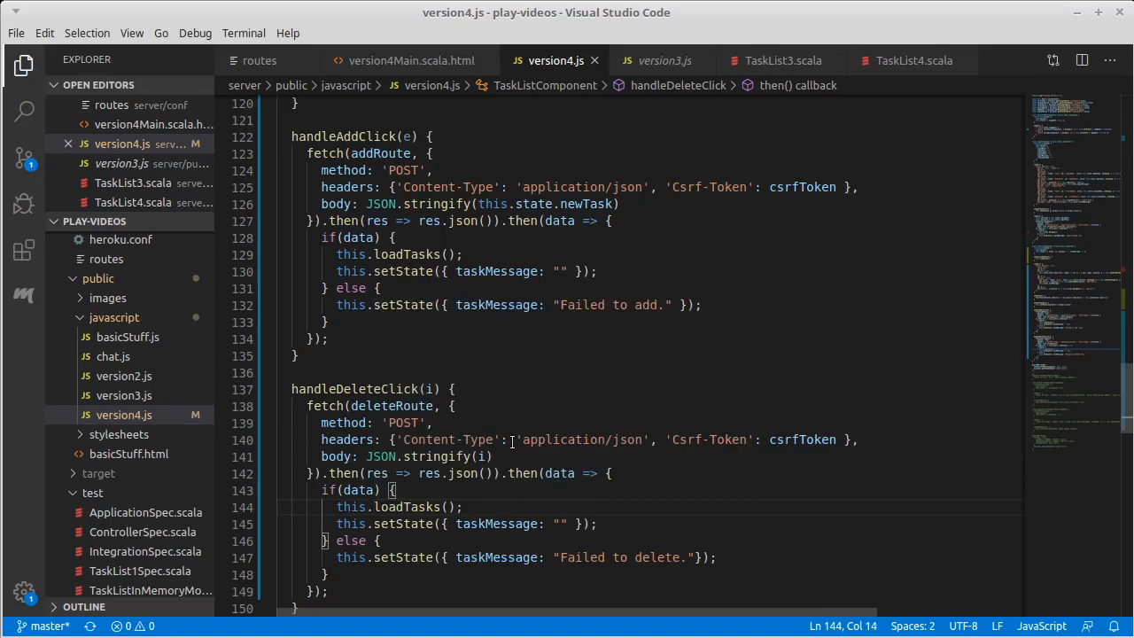
{"action": "key", "text": "alt+Tab"}
{"action": "key", "text": "F5"}
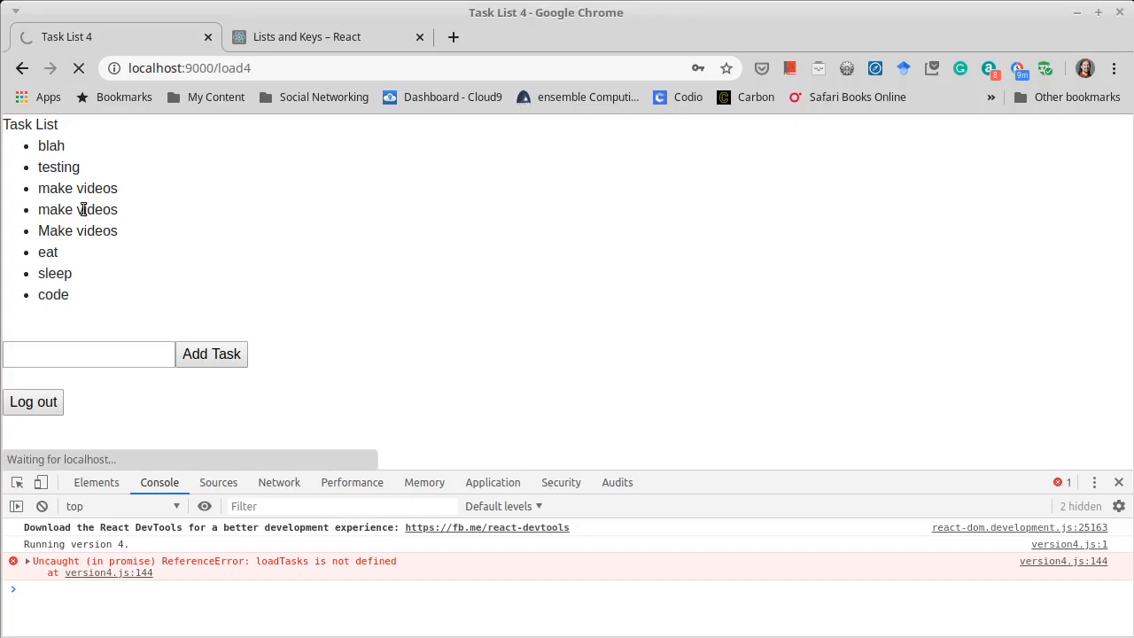
- Log in with the saved credentials, delete the blah and sleep tasks, and log out
{"action": "left_click", "coordinate": [103, 191]}
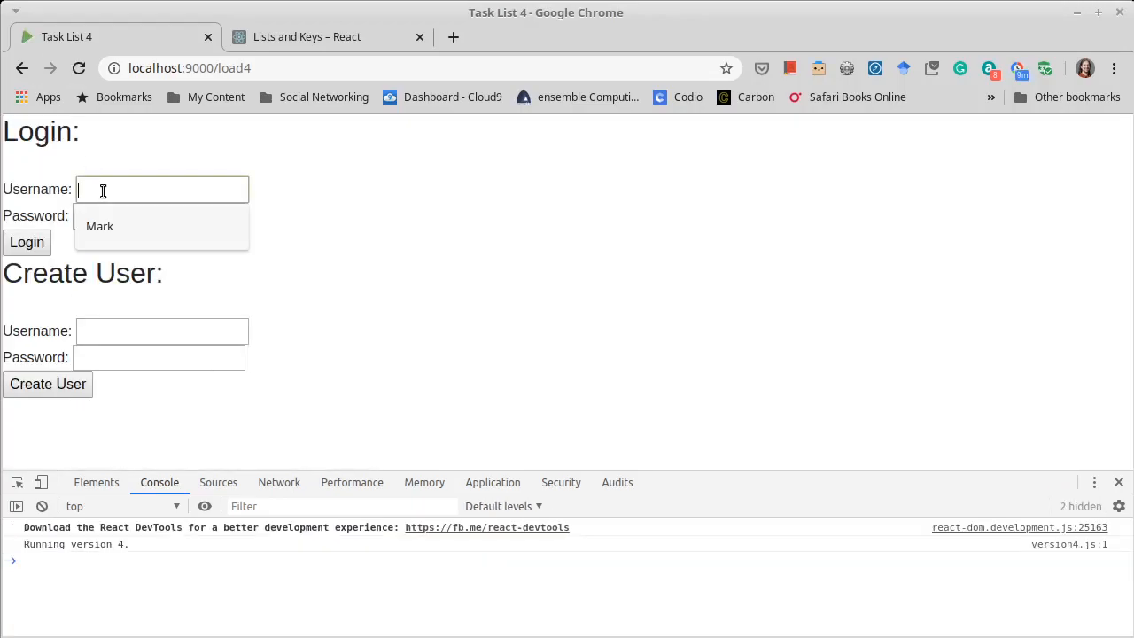
{"action": "left_click", "coordinate": [115, 219]}
{"action": "key", "text": "Return"}
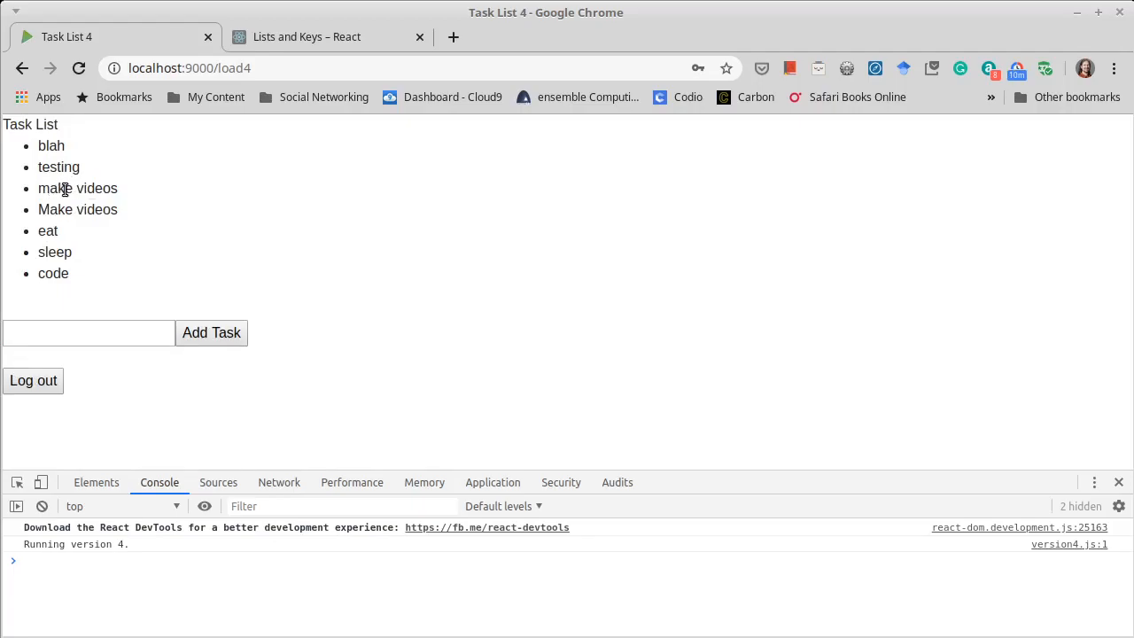
{"action": "left_click", "coordinate": [52, 145]}
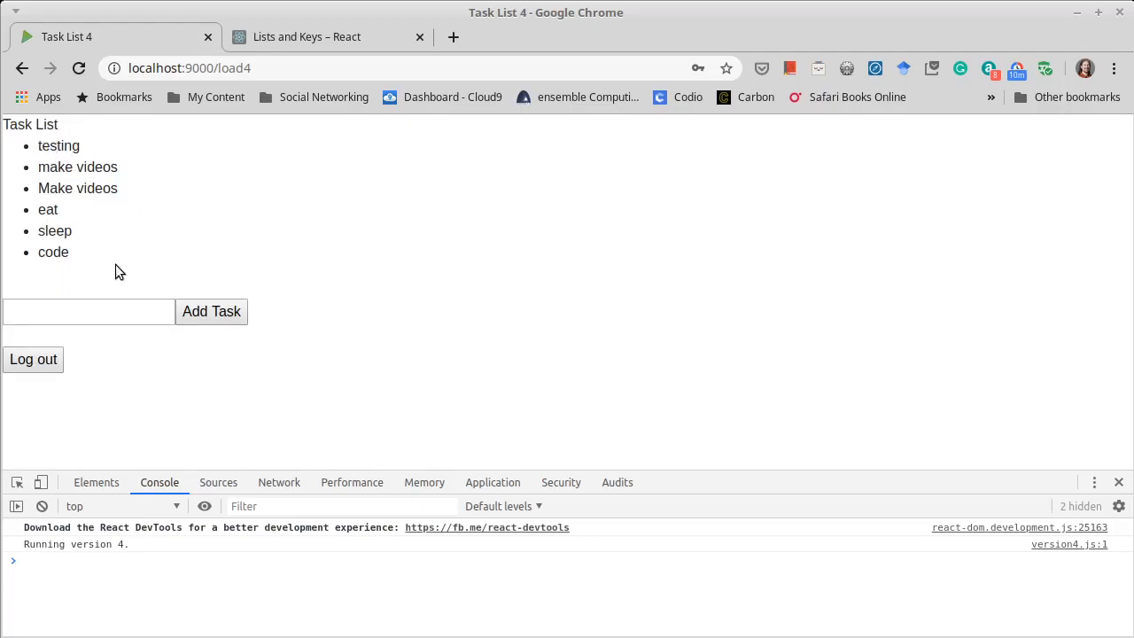
{"action": "left_click", "coordinate": [53, 232]}
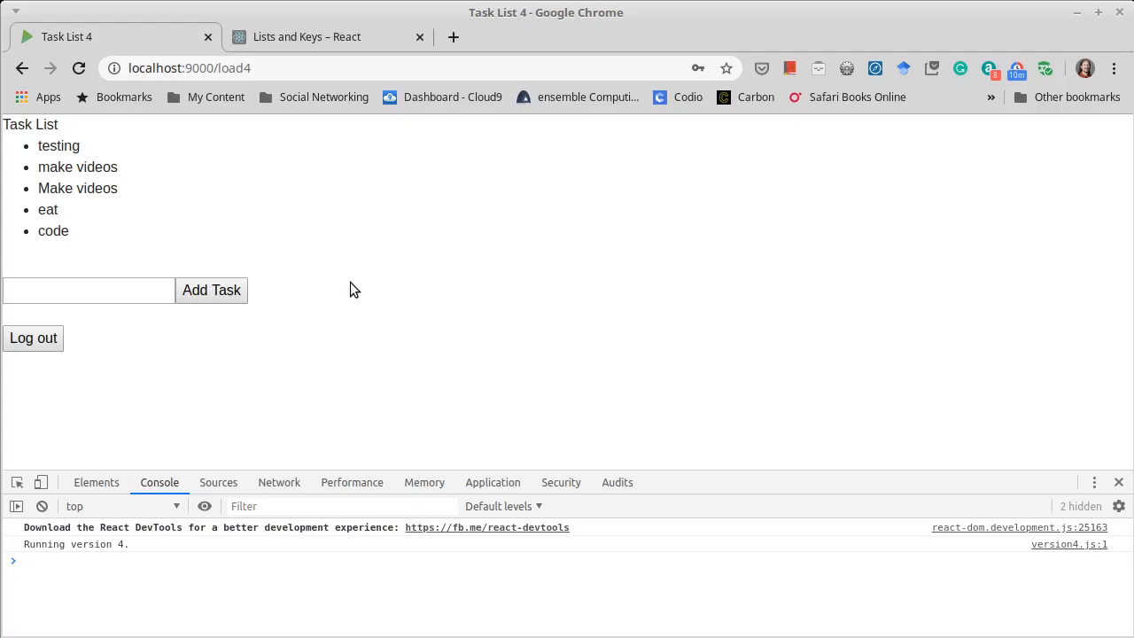
{"action": "left_click", "coordinate": [33, 337]}
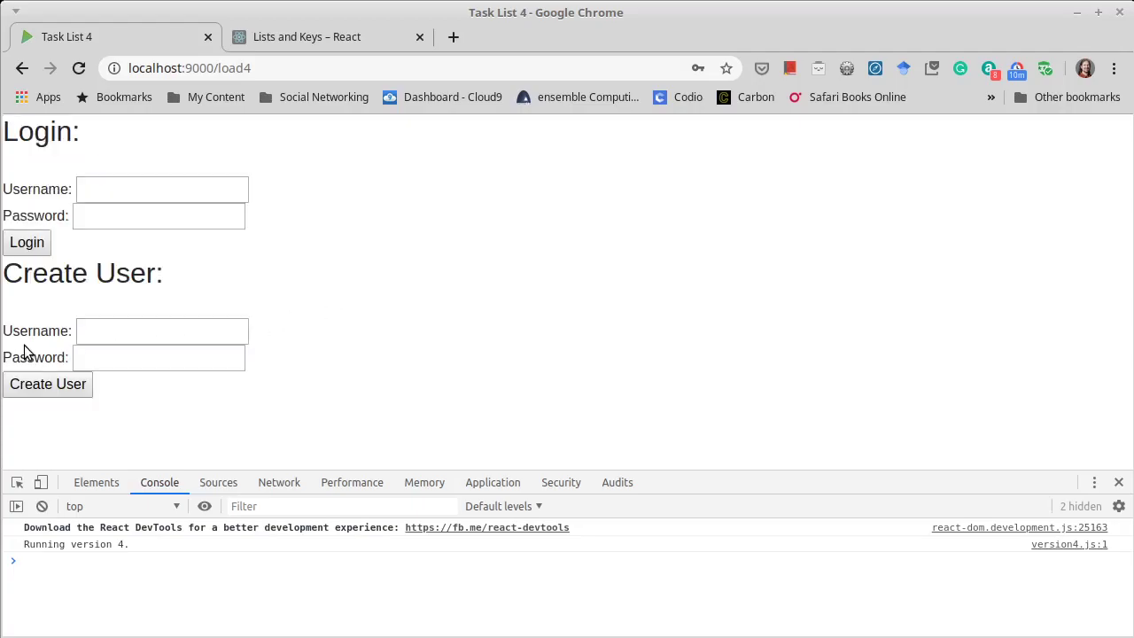
- Log back in, add a task named 'new task', and log out again
{"action": "left_click", "coordinate": [109, 189]}
{"action": "key", "text": "Down"}
{"action": "key", "text": "Tab"}
{"action": "type", "text": "pass"}
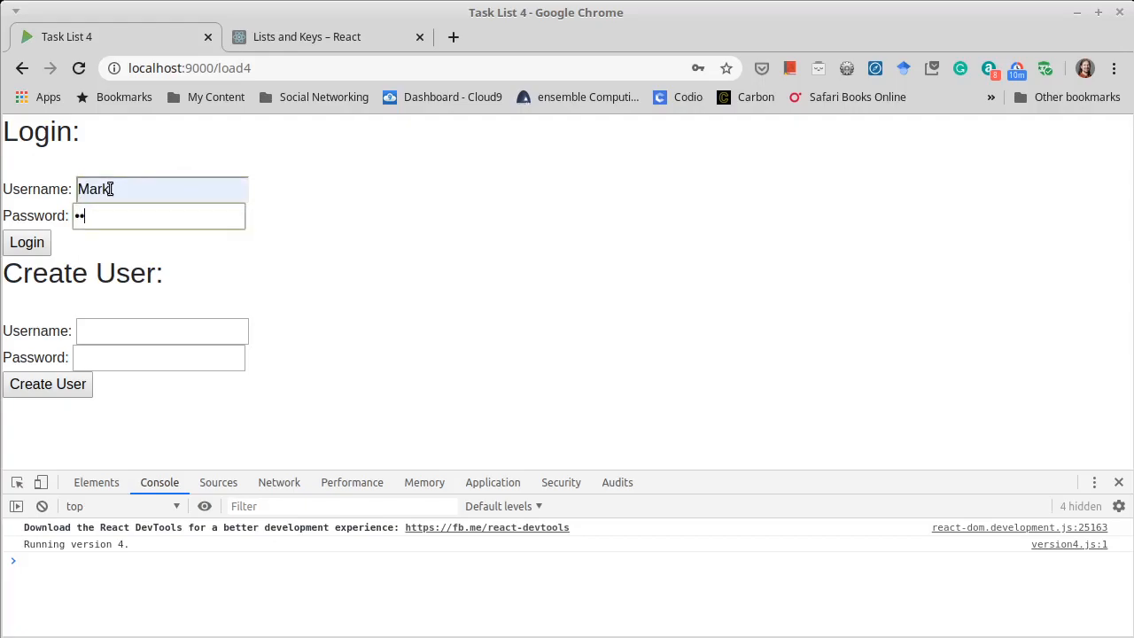
{"action": "key", "text": "Return"}
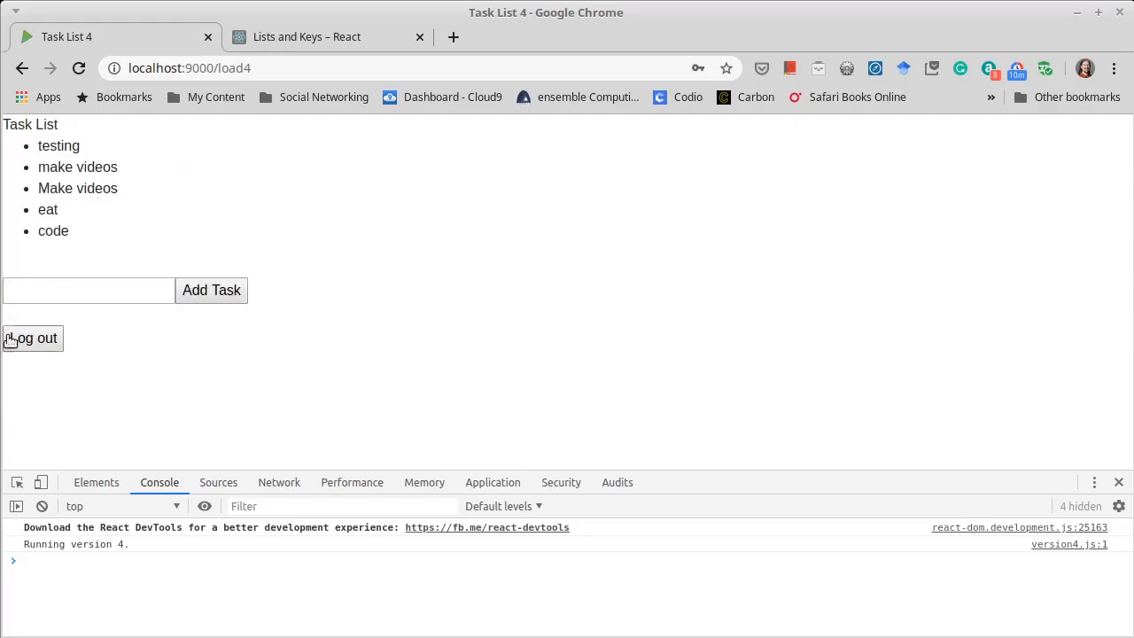
{"action": "left_click", "coordinate": [42, 293]}
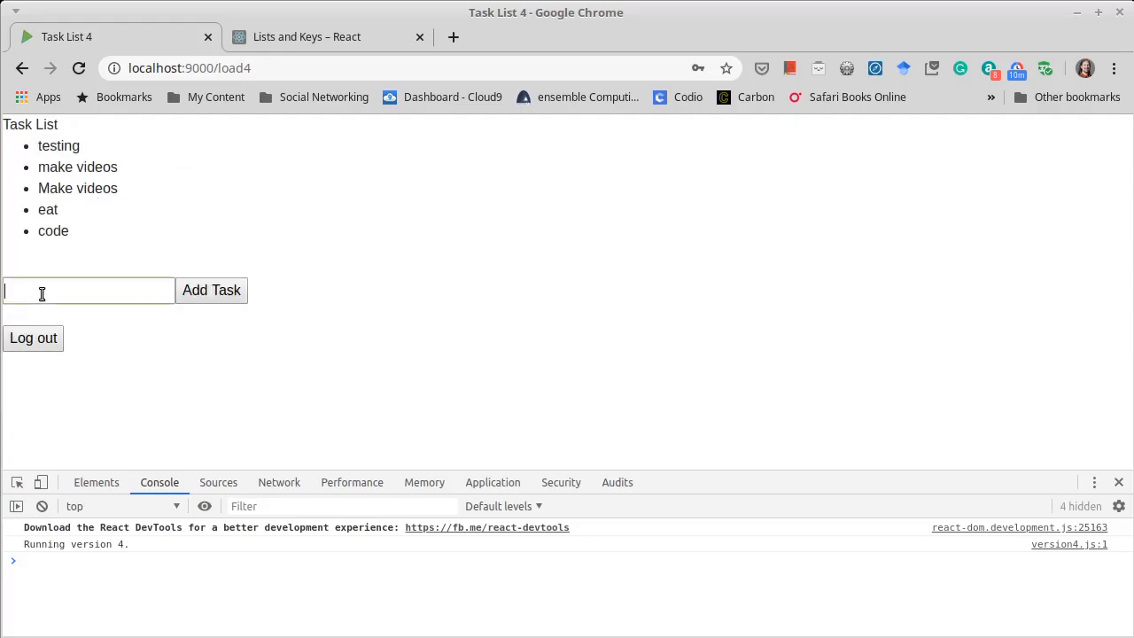
{"action": "type", "text": "new task"}
{"action": "left_click", "coordinate": [210, 289]}
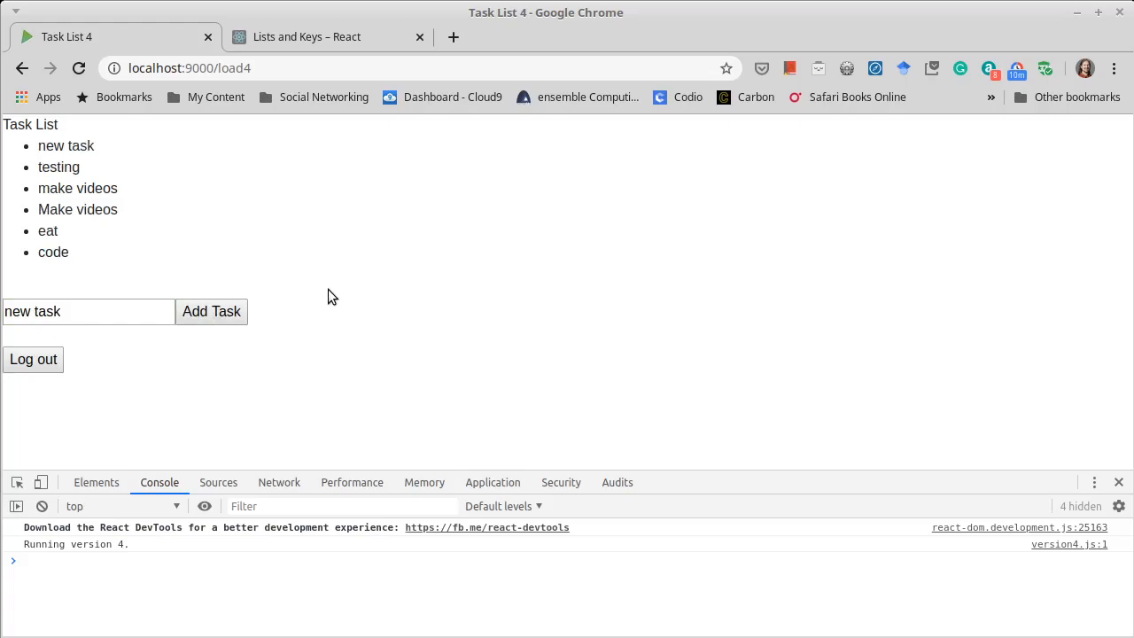
{"action": "left_click", "coordinate": [32, 359]}
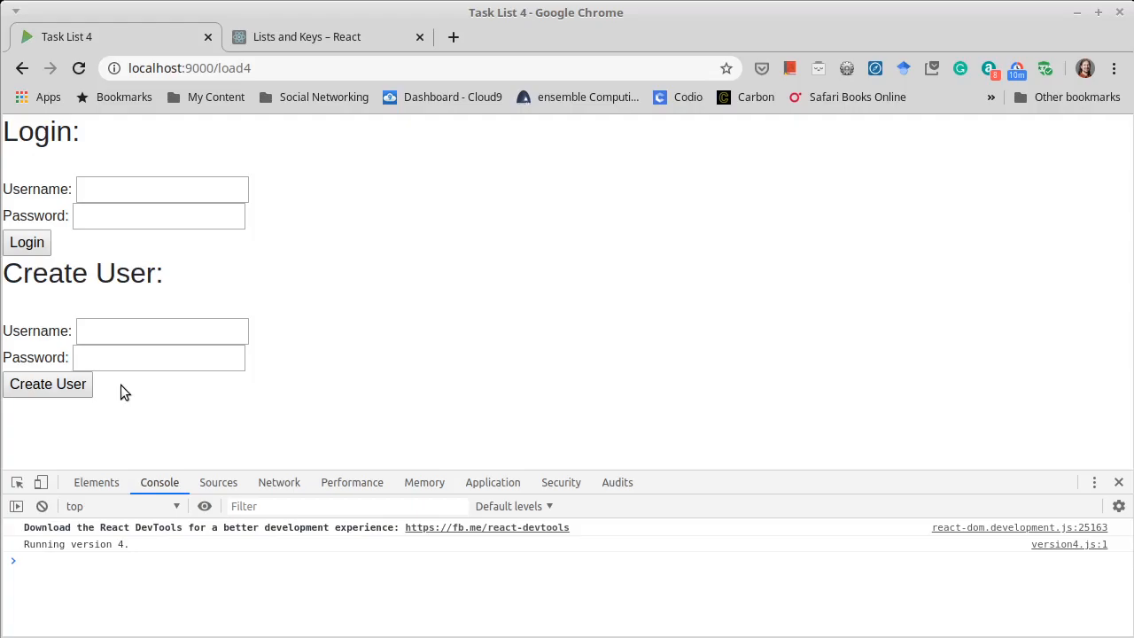
- Review LoginComponent's Login and Create User button handlers and the login method in version4.js
{"action": "key", "text": "alt+Tab"}
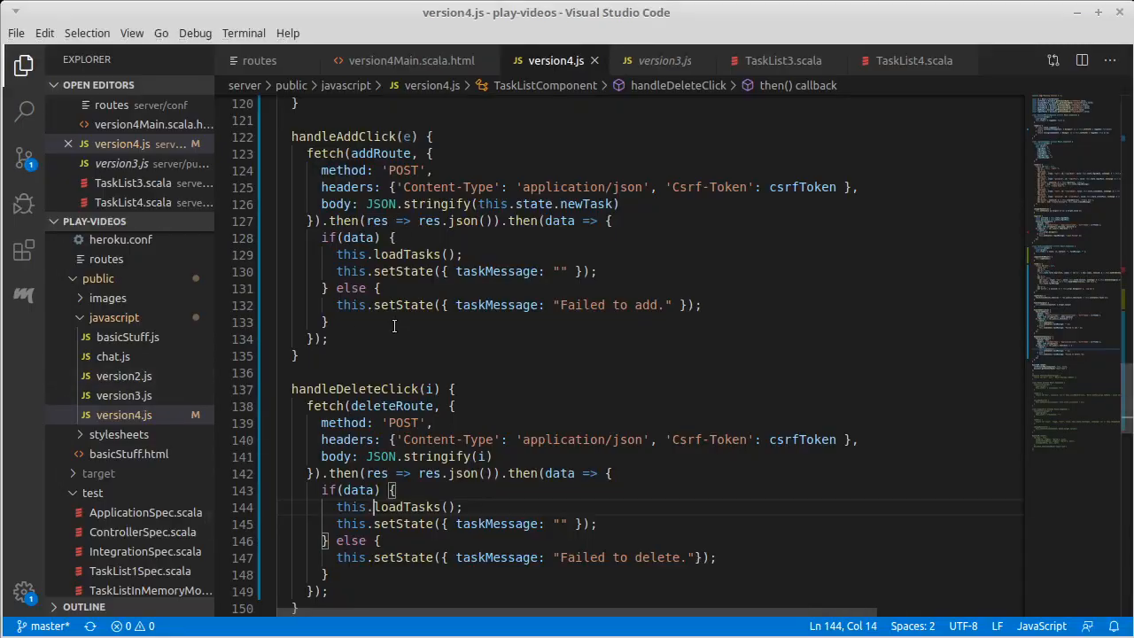
{"action": "scroll", "coordinate": [394, 326], "scroll_direction": "up", "scroll_amount": 5}
{"action": "scroll", "coordinate": [395, 326], "scroll_direction": "up", "scroll_amount": 3}
{"action": "scroll", "coordinate": [394, 326], "scroll_direction": "up", "scroll_amount": 3}
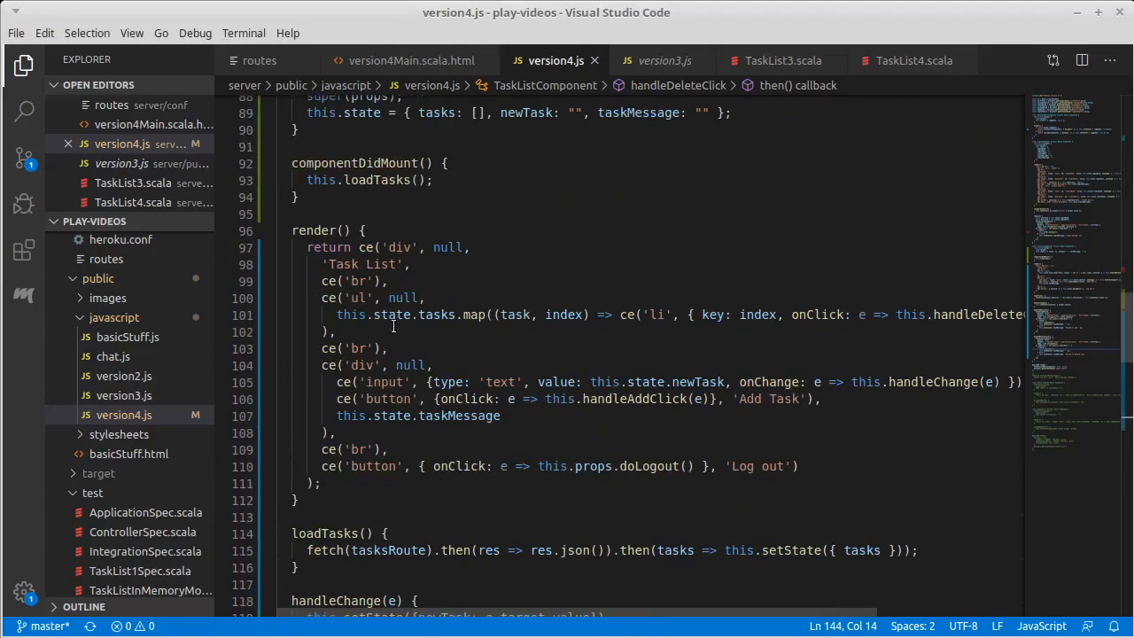
{"action": "scroll", "coordinate": [430, 311], "scroll_direction": "up", "scroll_amount": 4}
{"action": "scroll", "coordinate": [431, 312], "scroll_direction": "up", "scroll_amount": 6}
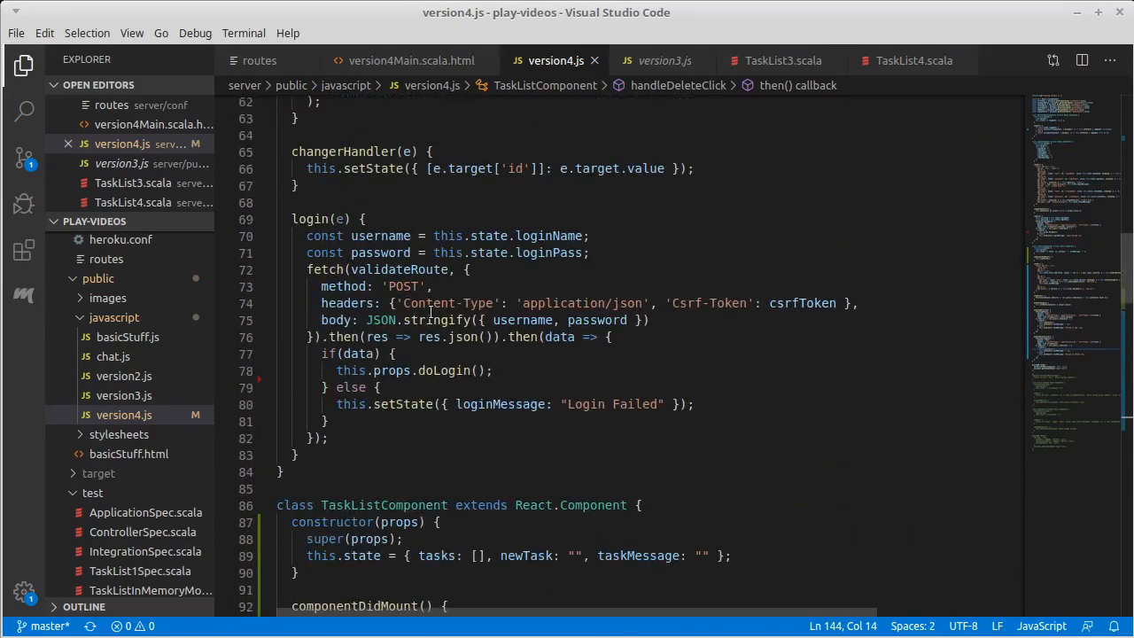
{"action": "scroll", "coordinate": [430, 312], "scroll_direction": "up", "scroll_amount": 4}
{"action": "scroll", "coordinate": [430, 311], "scroll_direction": "up", "scroll_amount": 2}
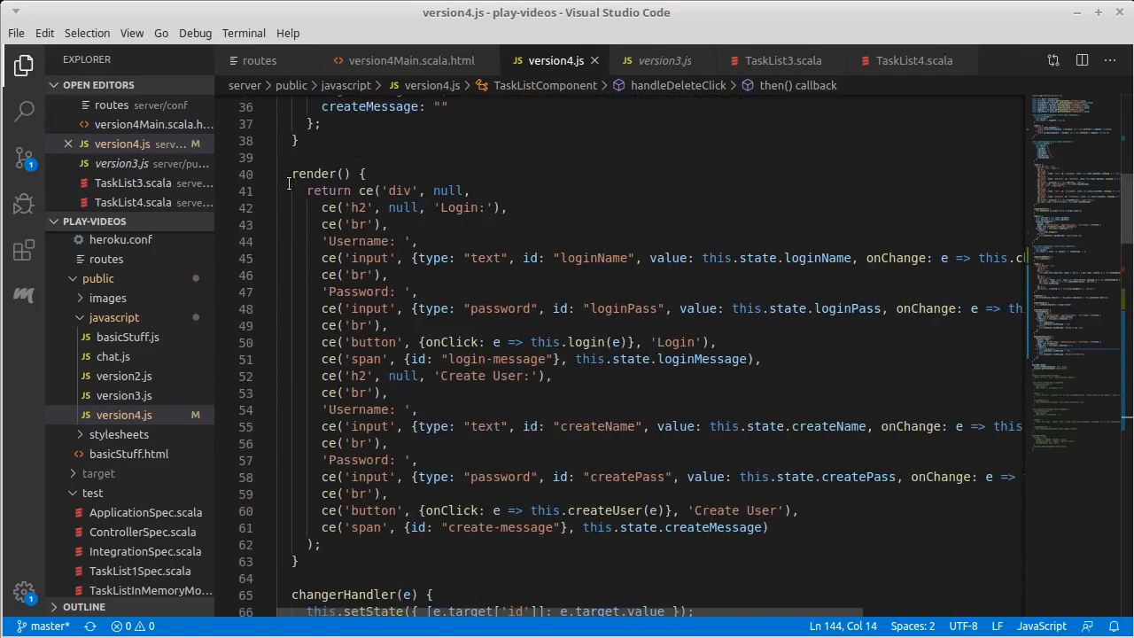
{"action": "scroll", "coordinate": [346, 222], "scroll_direction": "up", "scroll_amount": 3}
{"action": "scroll", "coordinate": [345, 223], "scroll_direction": "up", "scroll_amount": 2}
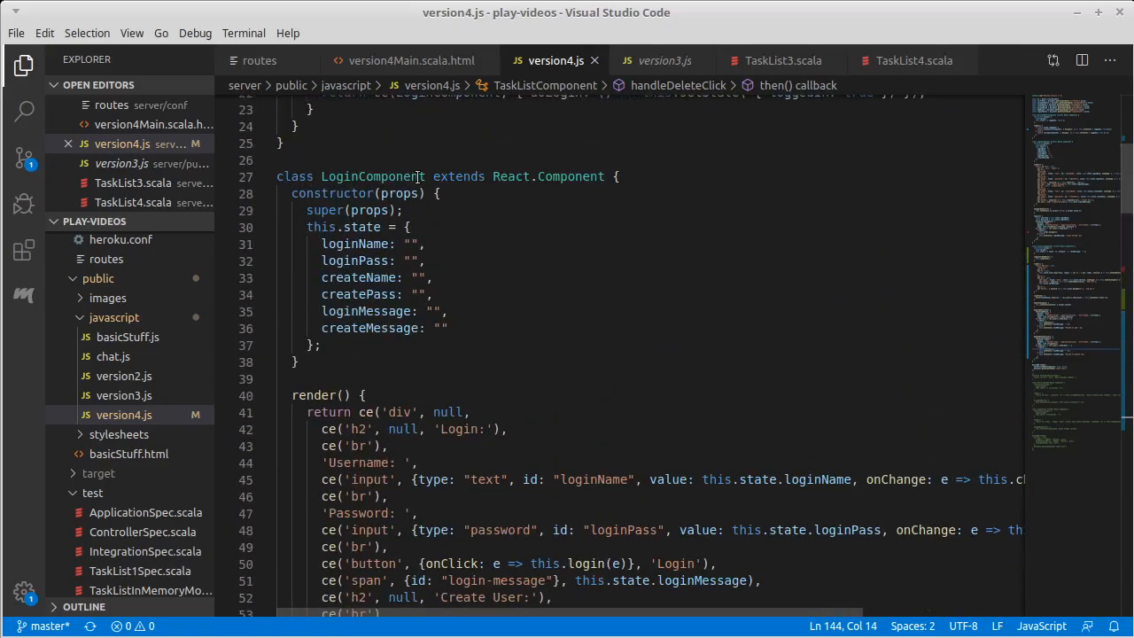
{"action": "scroll", "coordinate": [417, 221], "scroll_direction": "down", "scroll_amount": 3}
{"action": "scroll", "coordinate": [436, 395], "scroll_direction": "down", "scroll_amount": 3}
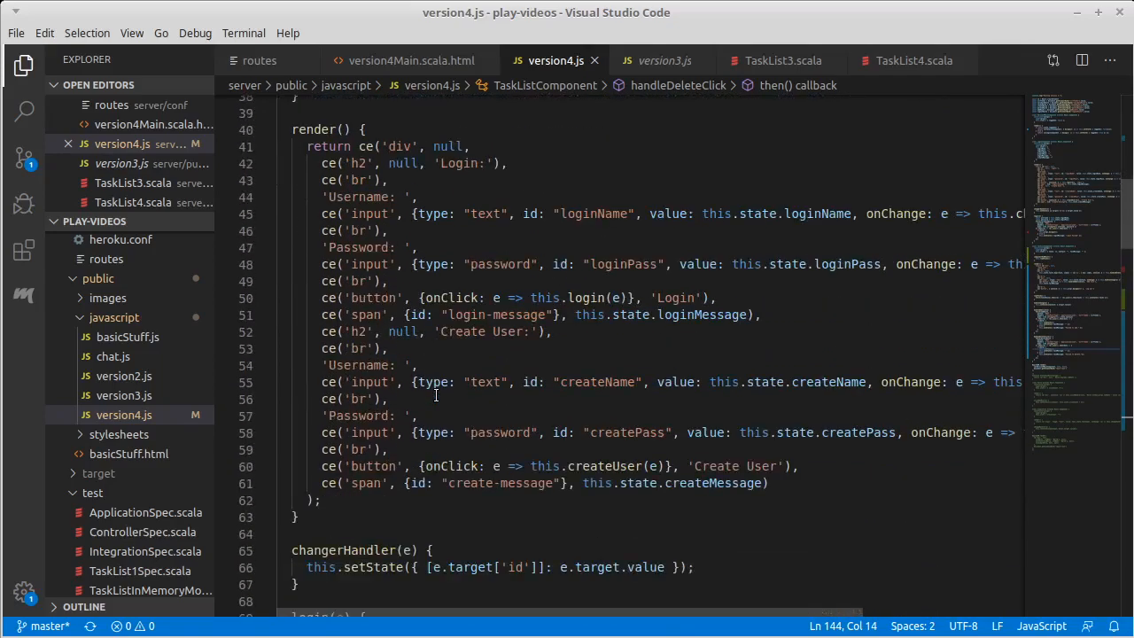
{"action": "scroll", "coordinate": [366, 580], "scroll_direction": "down", "scroll_amount": 3}
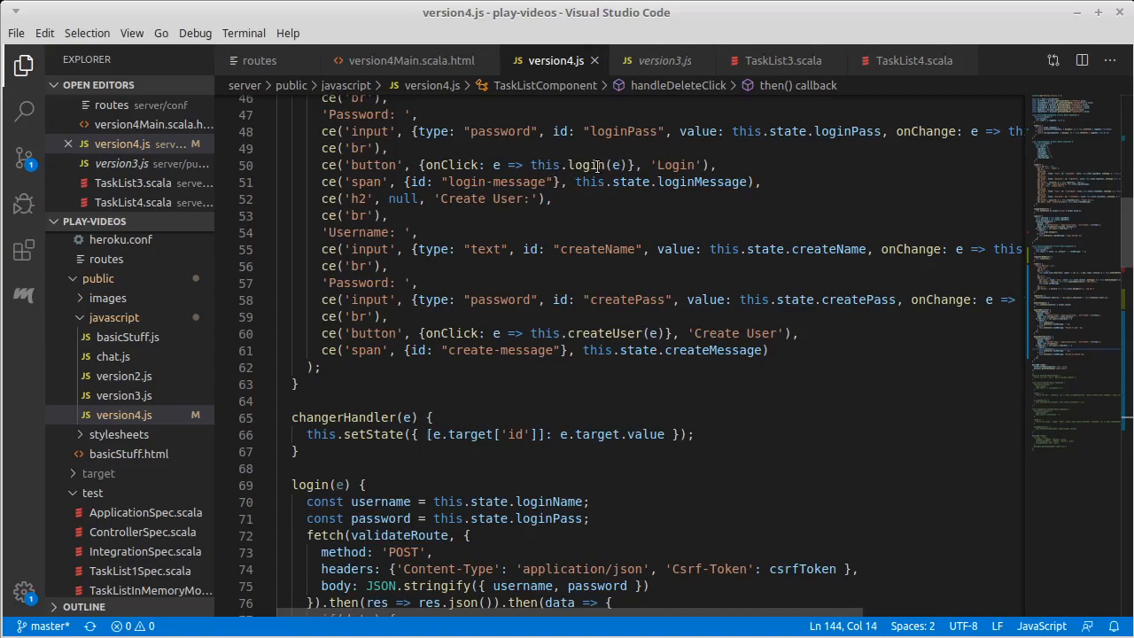
{"action": "left_click", "coordinate": [674, 164]}
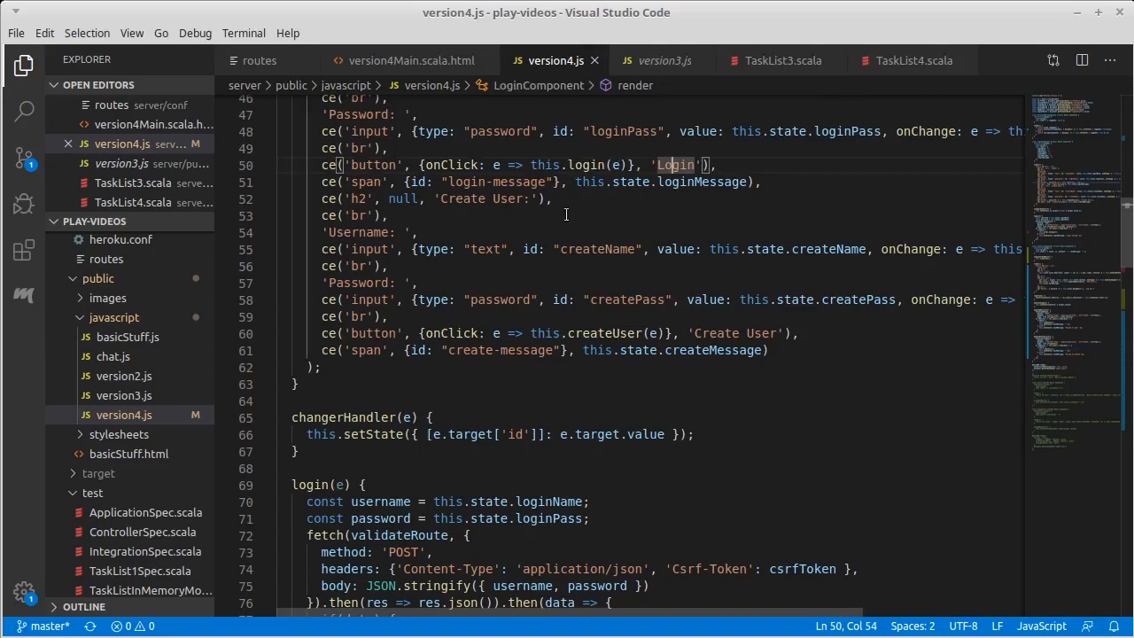
{"action": "left_click", "coordinate": [717, 333]}
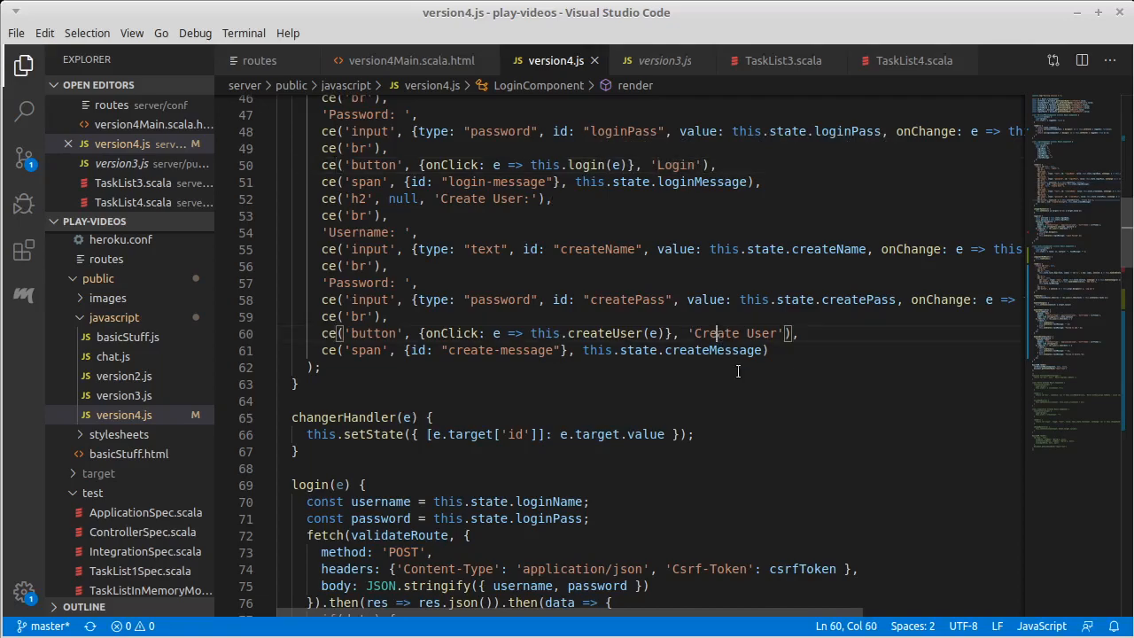
{"action": "left_click", "coordinate": [574, 333]}
{"action": "scroll", "coordinate": [732, 464], "scroll_direction": "down", "scroll_amount": 5}
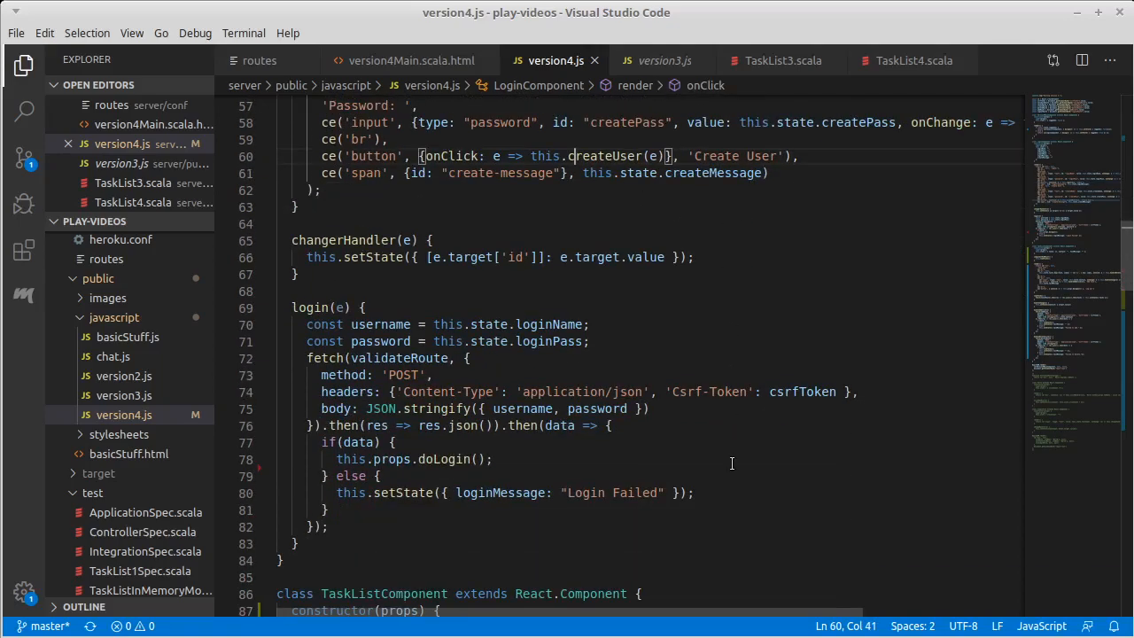
{"action": "scroll", "coordinate": [731, 463], "scroll_direction": "down", "scroll_amount": 2}
{"action": "left_click", "coordinate": [316, 499]}
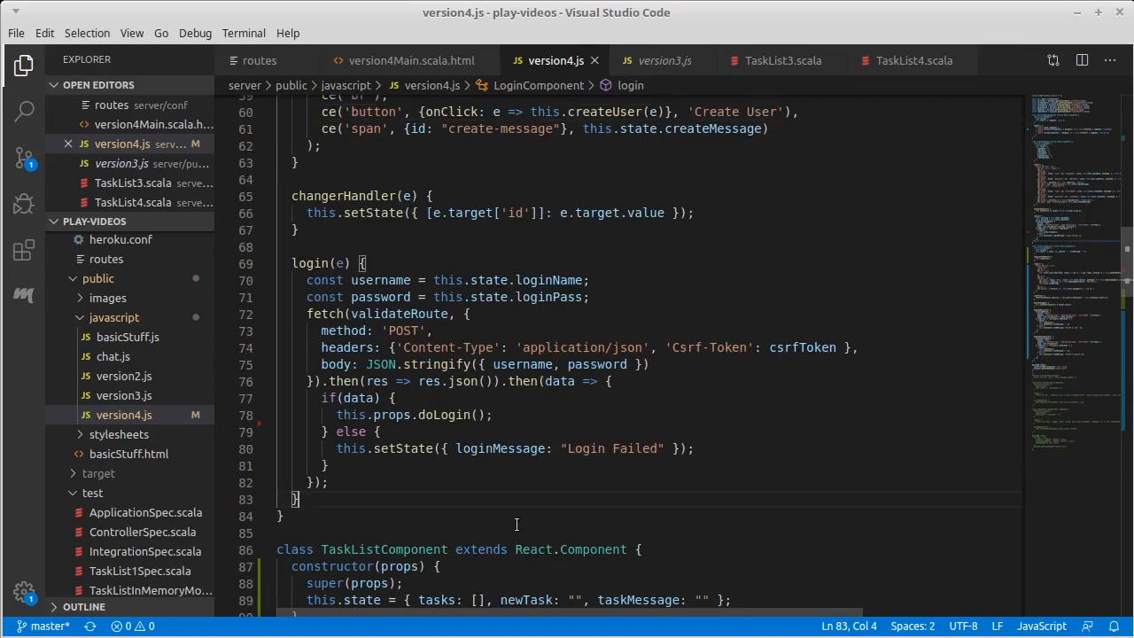
- Compare with version3.js, then paste a createUser method block below login() in version4.js
{"action": "left_click", "coordinate": [664, 60]}
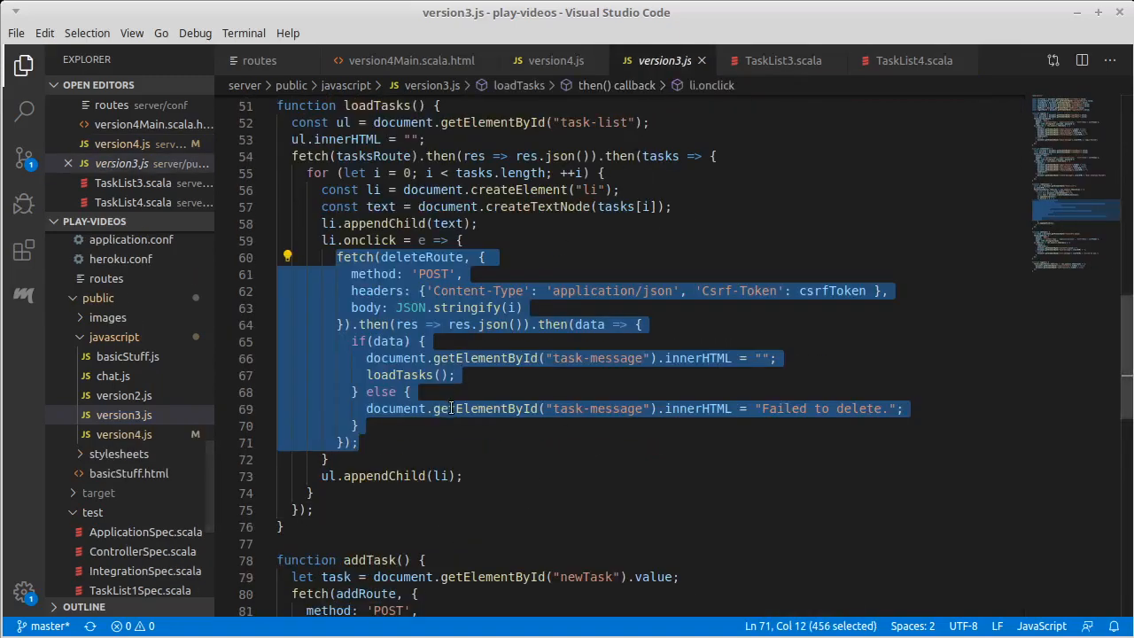
{"action": "scroll", "coordinate": [451, 409], "scroll_direction": "up", "scroll_amount": 3}
{"action": "scroll", "coordinate": [451, 408], "scroll_direction": "up", "scroll_amount": 4}
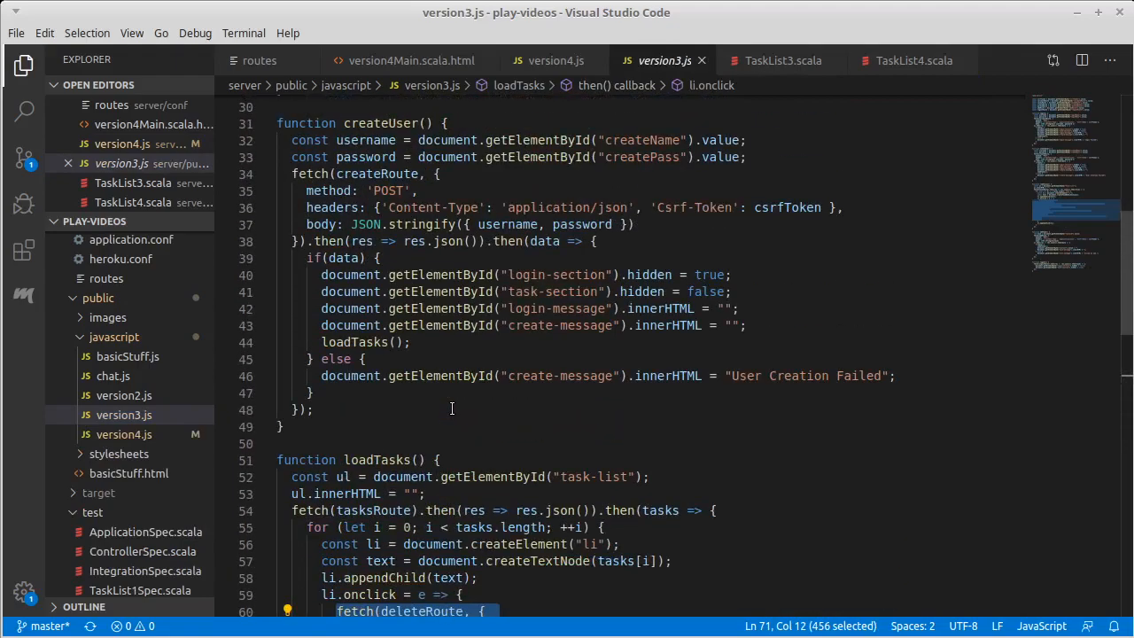
{"action": "scroll", "coordinate": [450, 408], "scroll_direction": "up", "scroll_amount": 2}
{"action": "left_click_drag", "start_coordinate": [344, 210], "coordinate": [285, 519]}
{"action": "key", "text": "ctrl+c"}
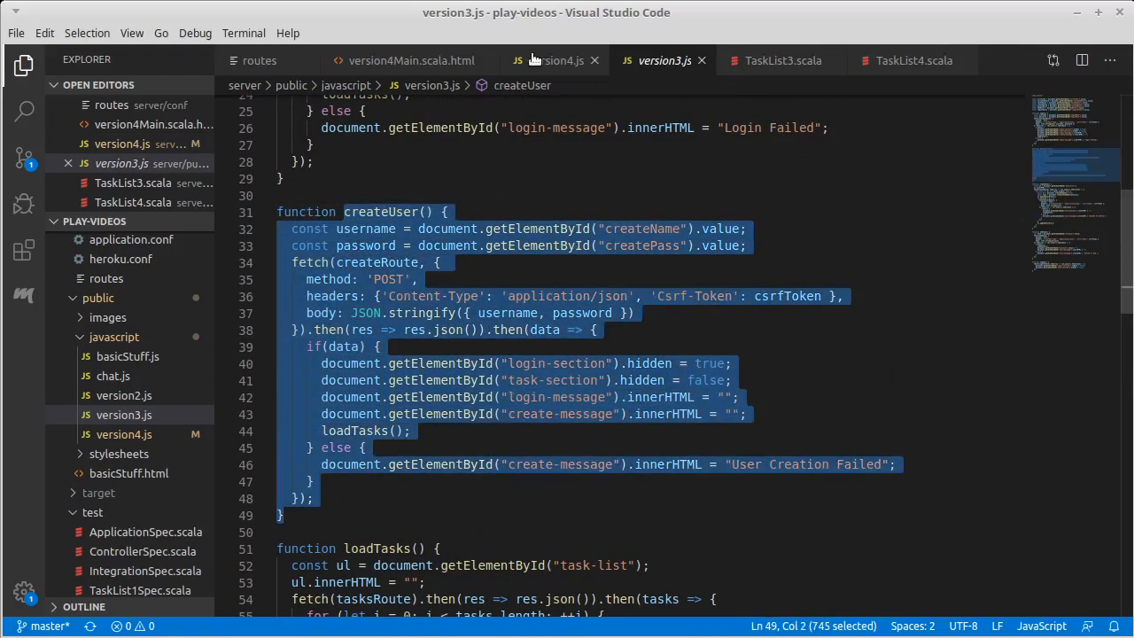
{"action": "left_click", "coordinate": [544, 60]}
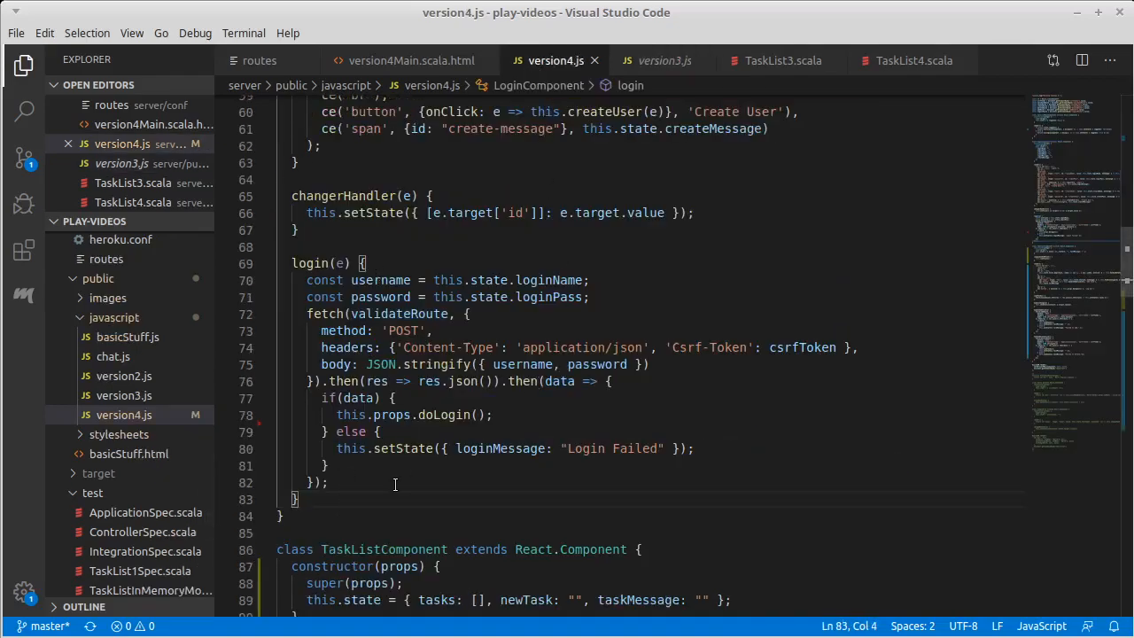
{"action": "scroll", "coordinate": [396, 485], "scroll_direction": "down", "scroll_amount": 3}
{"action": "scroll", "coordinate": [396, 485], "scroll_direction": "down", "scroll_amount": 4}
{"action": "scroll", "coordinate": [396, 485], "scroll_direction": "down", "scroll_amount": 4}
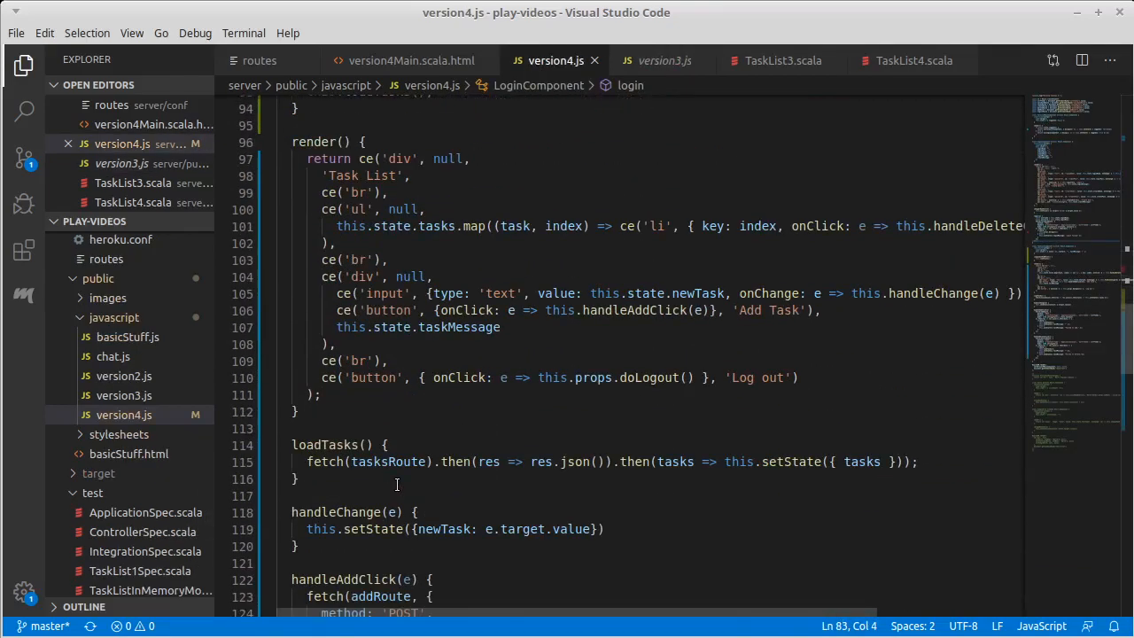
{"action": "scroll", "coordinate": [396, 485], "scroll_direction": "down", "scroll_amount": 3}
{"action": "scroll", "coordinate": [399, 483], "scroll_direction": "down", "scroll_amount": 2}
{"action": "scroll", "coordinate": [399, 482], "scroll_direction": "up", "scroll_amount": 4}
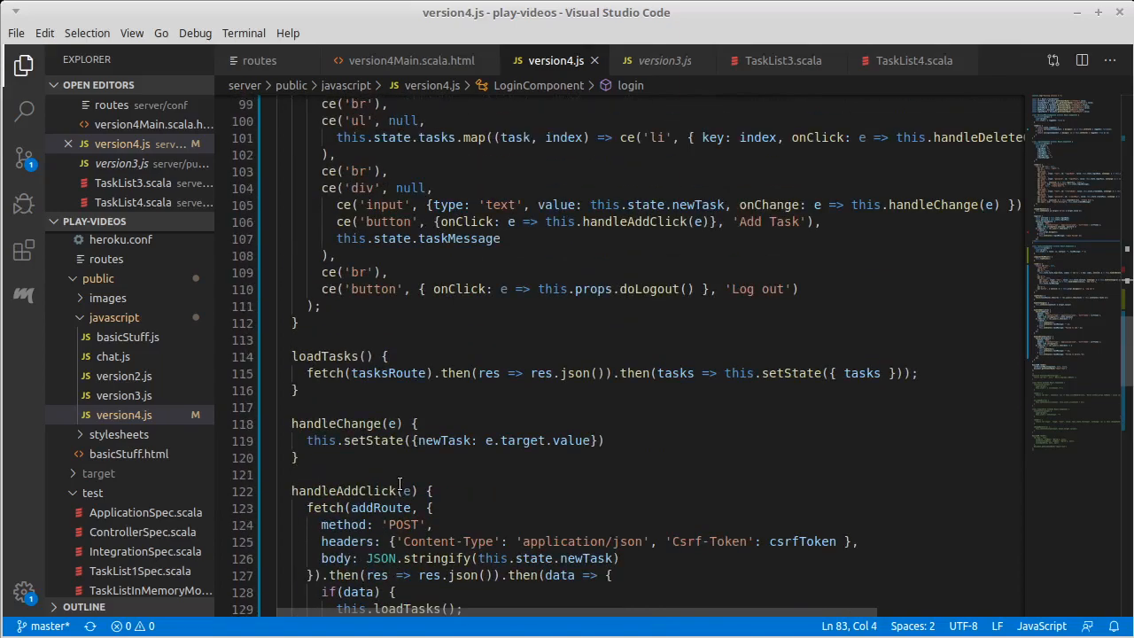
{"action": "scroll", "coordinate": [398, 482], "scroll_direction": "up", "scroll_amount": 8}
{"action": "scroll", "coordinate": [398, 483], "scroll_direction": "up", "scroll_amount": 3}
{"action": "scroll", "coordinate": [403, 481], "scroll_direction": "up", "scroll_amount": 1}
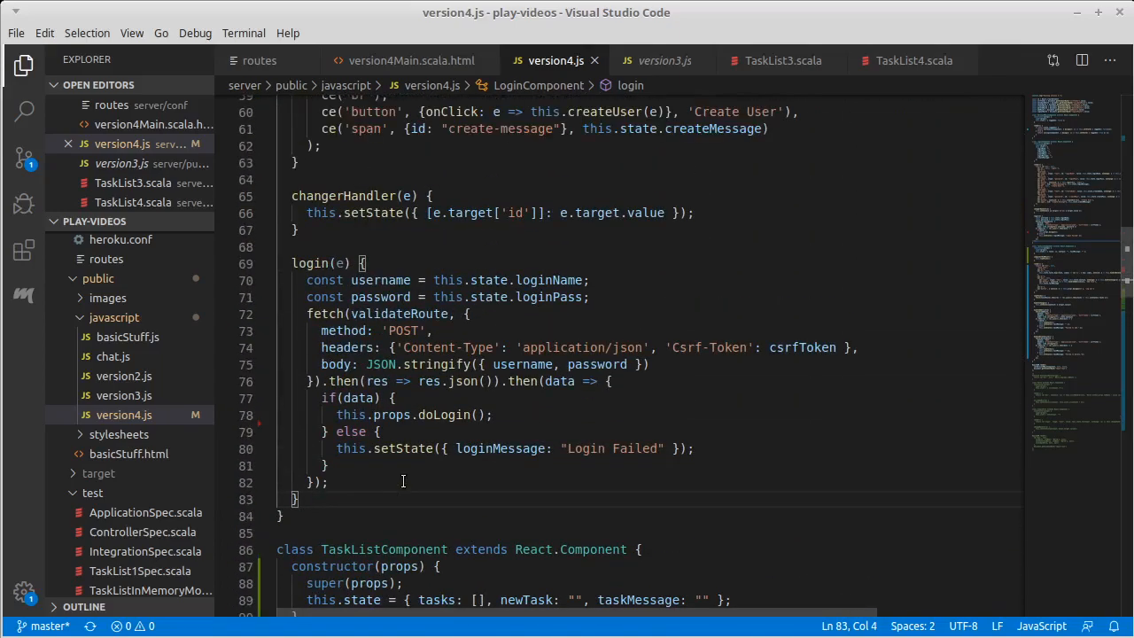
{"action": "scroll", "coordinate": [403, 481], "scroll_direction": "up", "scroll_amount": 5}
{"action": "scroll", "coordinate": [403, 481], "scroll_direction": "up", "scroll_amount": 2}
{"action": "scroll", "coordinate": [403, 481], "scroll_direction": "down", "scroll_amount": 4}
{"action": "scroll", "coordinate": [404, 481], "scroll_direction": "down", "scroll_amount": 5}
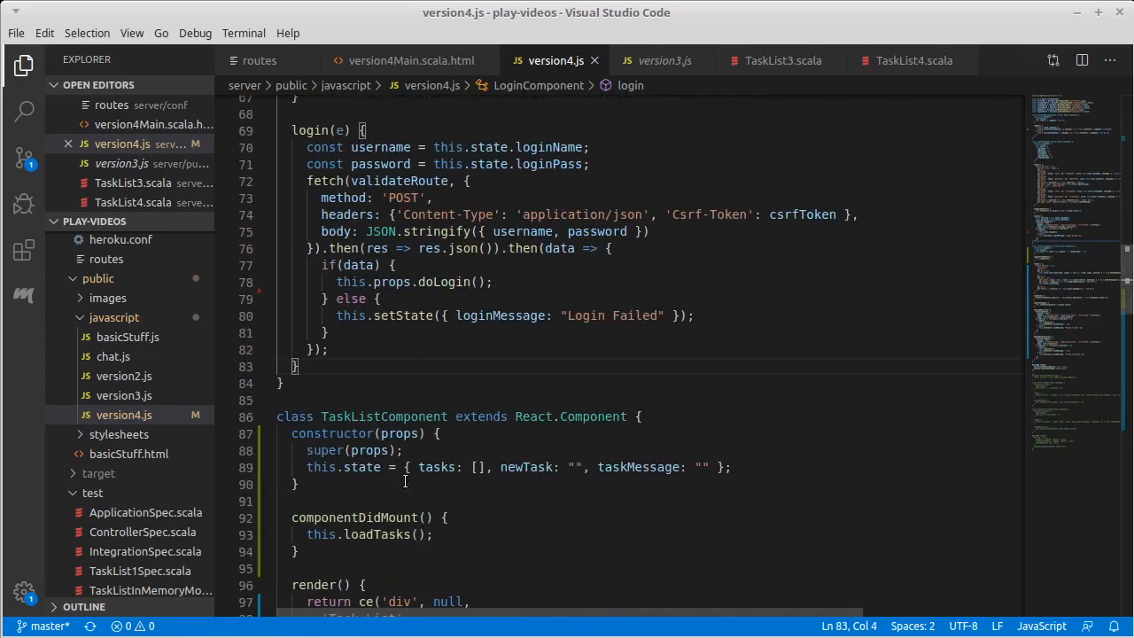
{"action": "key", "text": "Return"}
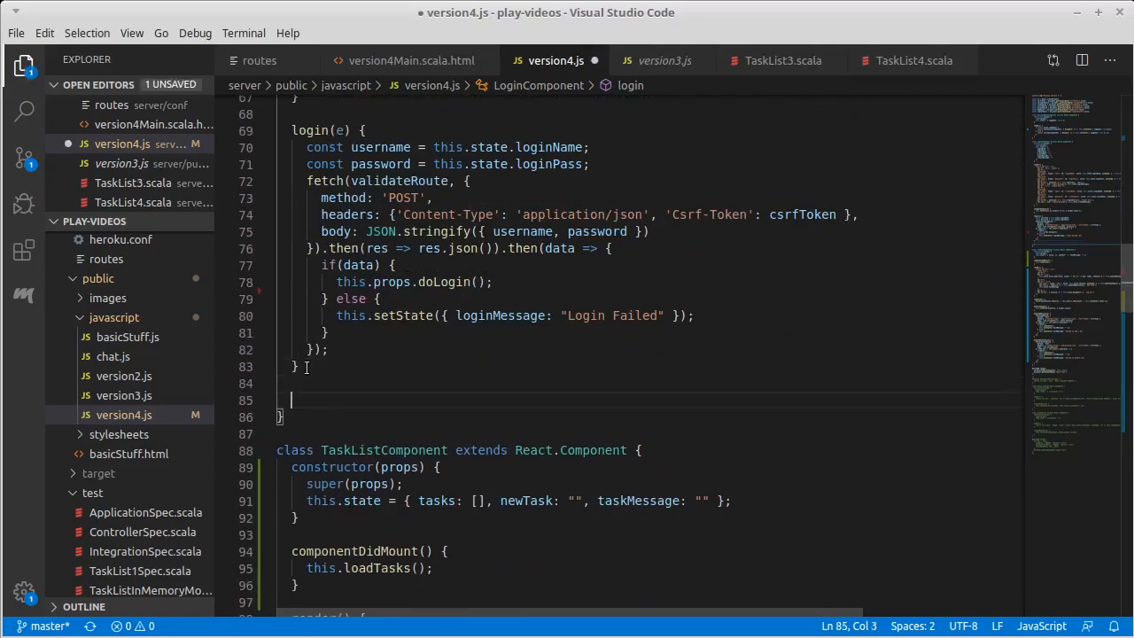
{"action": "key", "text": "ctrl+v"}
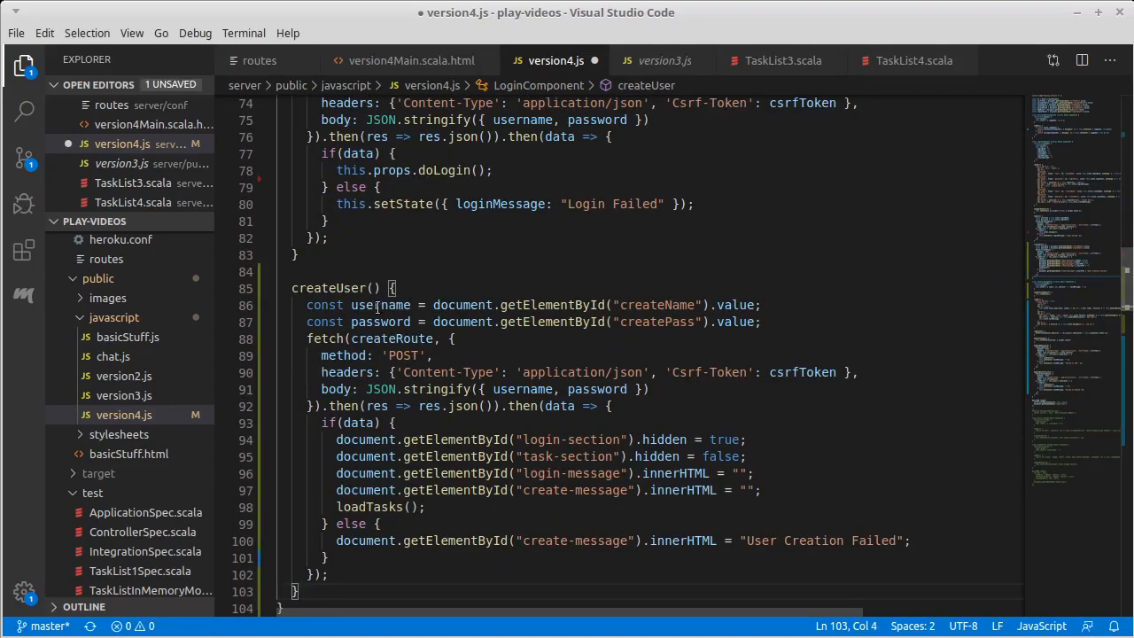
{"action": "scroll", "coordinate": [433, 304], "scroll_direction": "up", "scroll_amount": 2}
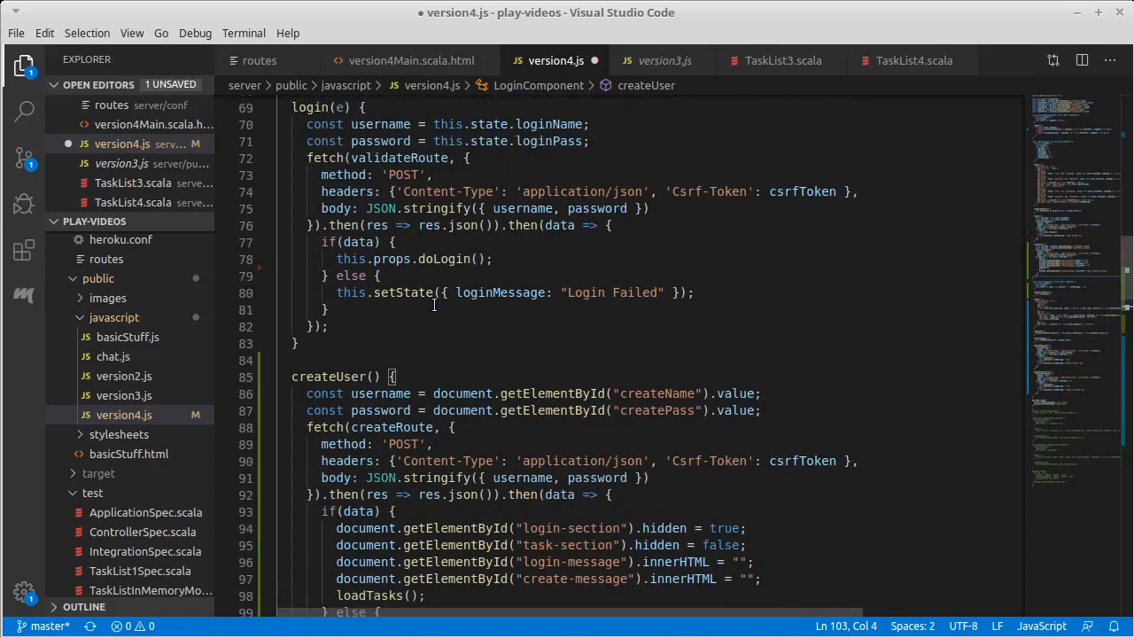
- Copy login's loginName/loginPass state lines over createUser's getElementById lines and save version4.js
{"action": "left_click", "coordinate": [342, 130]}
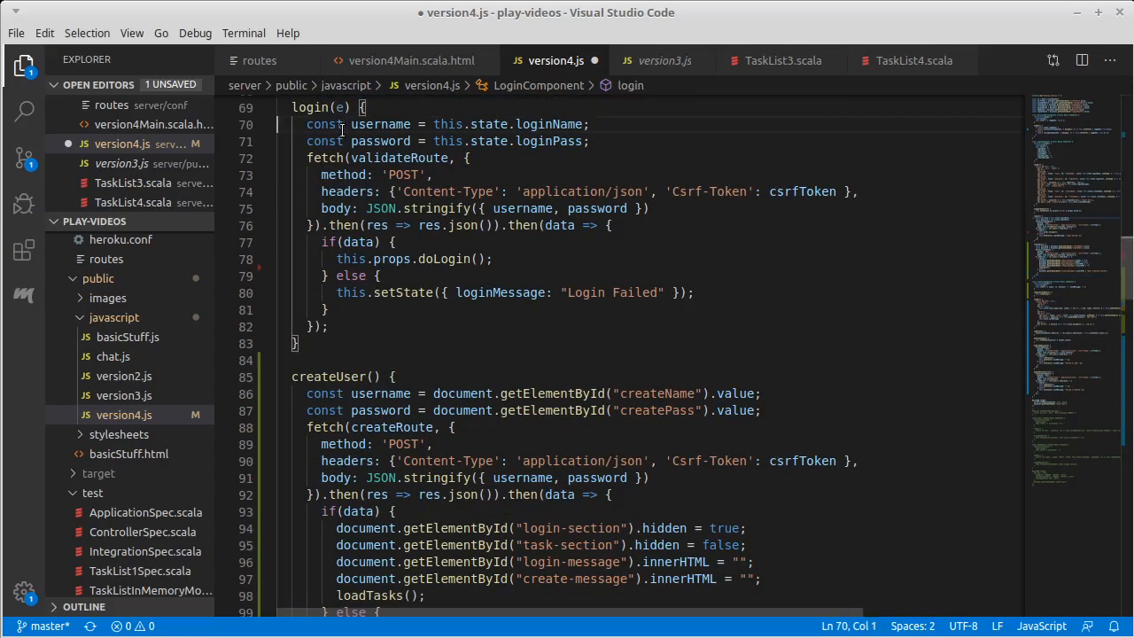
{"action": "key", "text": "Home"}
{"action": "key", "text": "shift+Down"}
{"action": "key", "text": "shift+Down"}
{"action": "key", "text": "ctrl+c"}
{"action": "key", "text": "Down"}
{"action": "key", "text": "Down"}
{"action": "key", "text": "Down"}
{"action": "key", "text": "Down"}
{"action": "key", "text": "Down"}
{"action": "key", "text": "Down"}
{"action": "key", "text": "shift+Down"}
{"action": "key", "text": "shift+Down"}
{"action": "key", "text": "ctrl+v"}
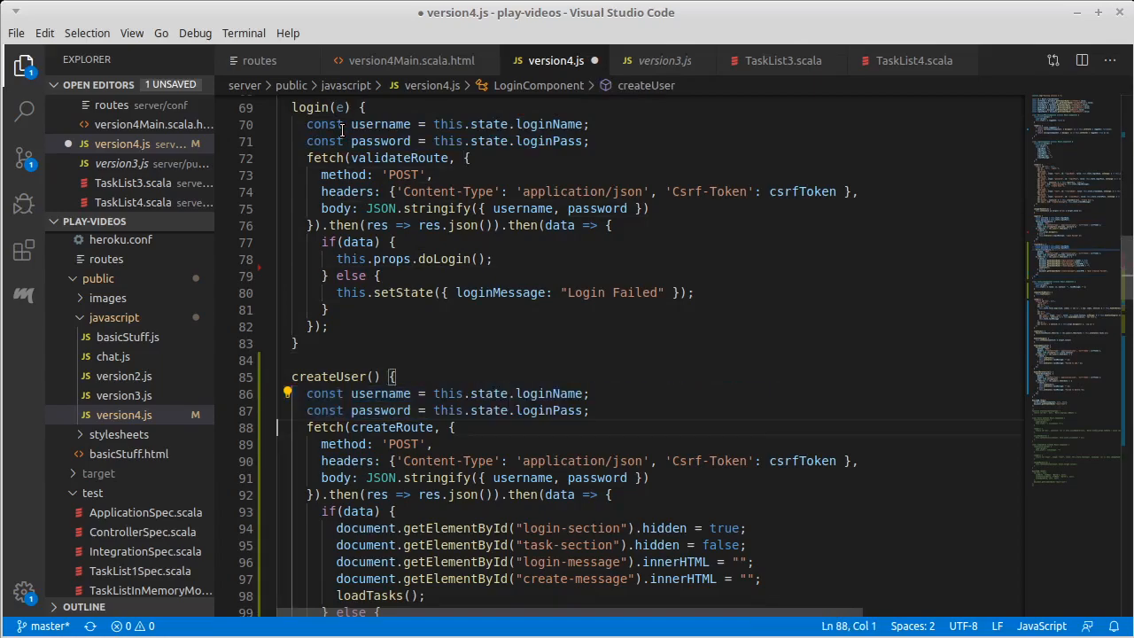
{"action": "key", "text": "ctrl+s"}
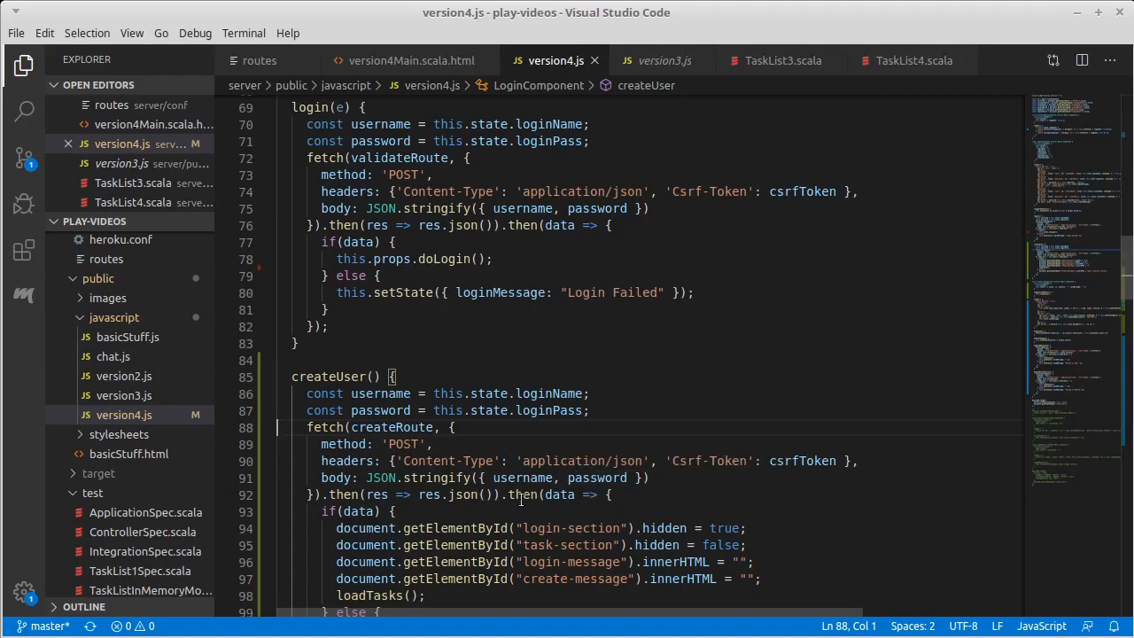
{"action": "scroll", "coordinate": [479, 501], "scroll_direction": "down", "scroll_amount": 3}
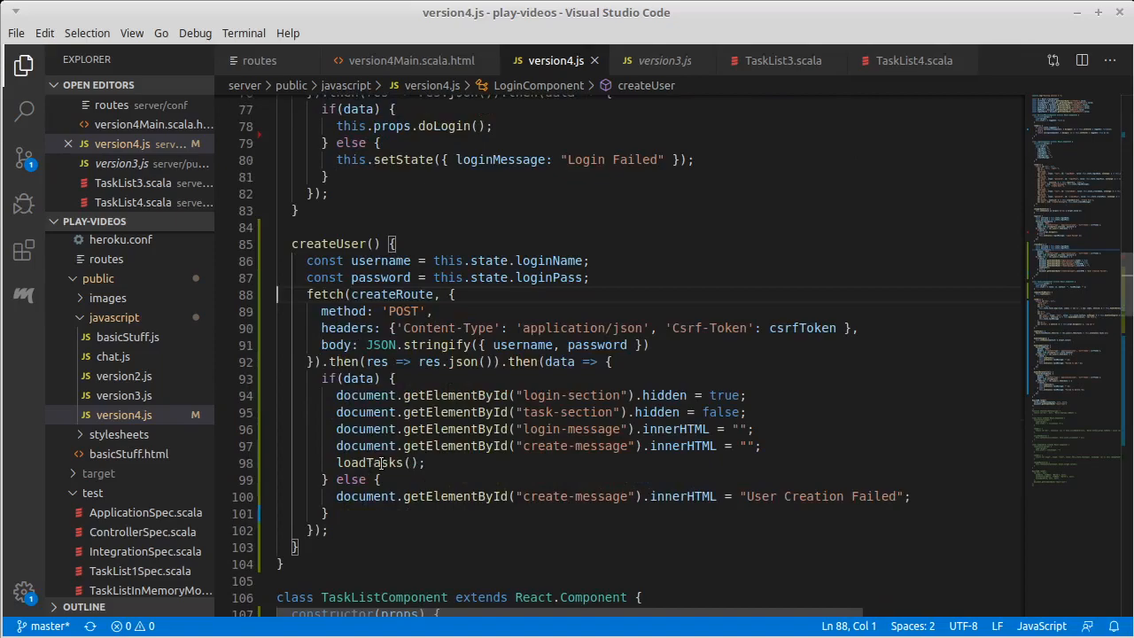
- Replace createUser's success-branch DOM updates with this.props.doLogin(); copied from login
{"action": "left_click", "coordinate": [338, 462]}
{"action": "type", "text": "this."}
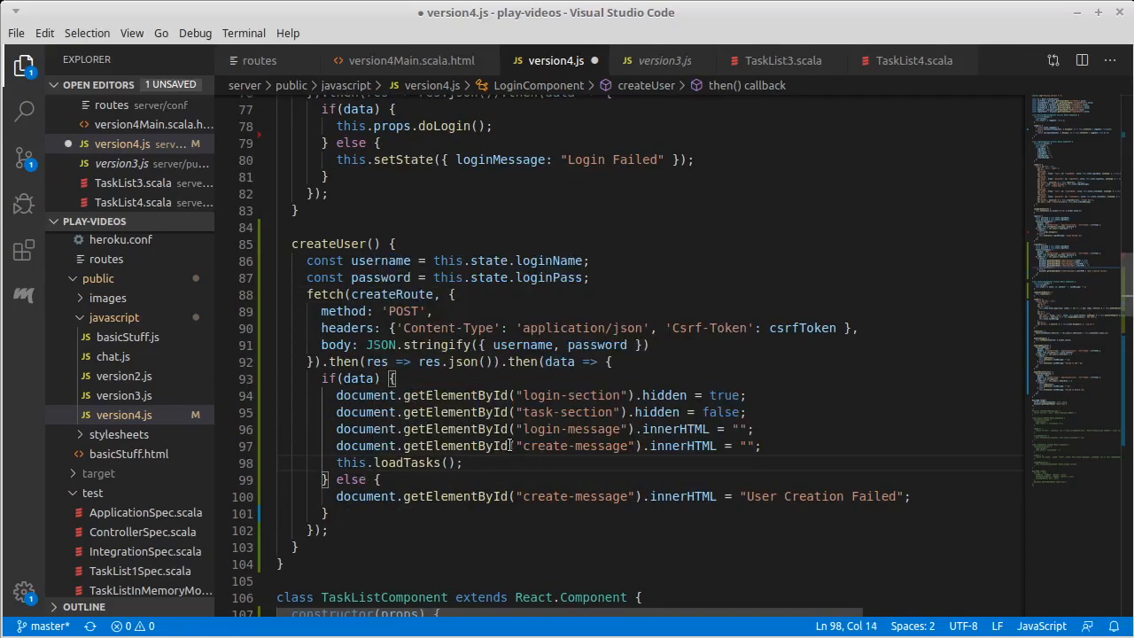
{"action": "scroll", "coordinate": [474, 448], "scroll_direction": "up", "scroll_amount": 1}
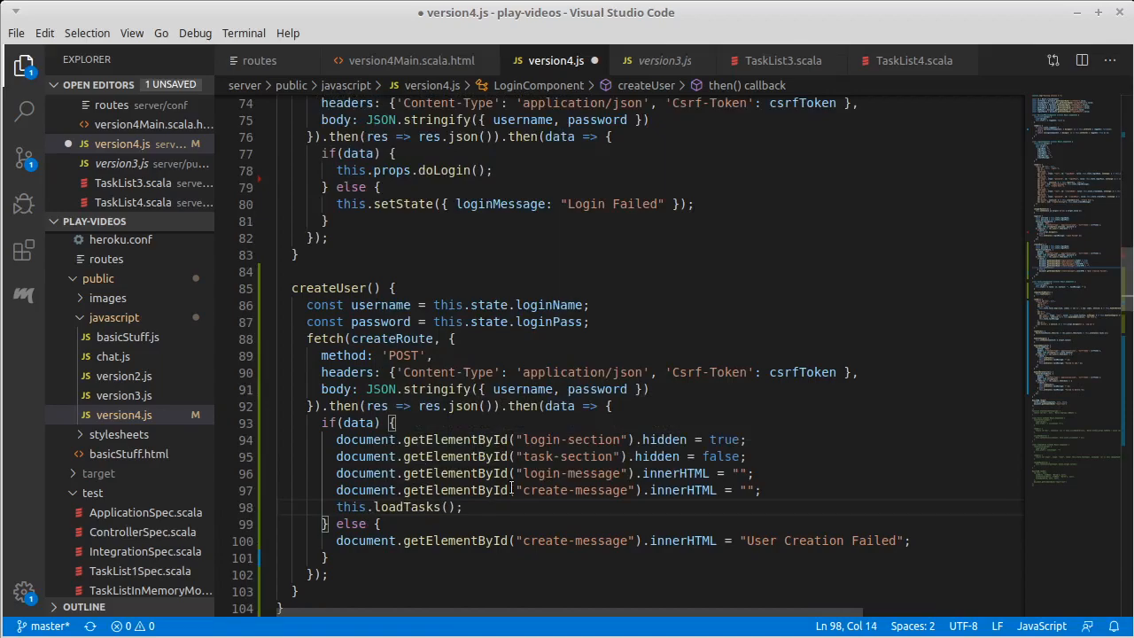
{"action": "left_click", "coordinate": [441, 170]}
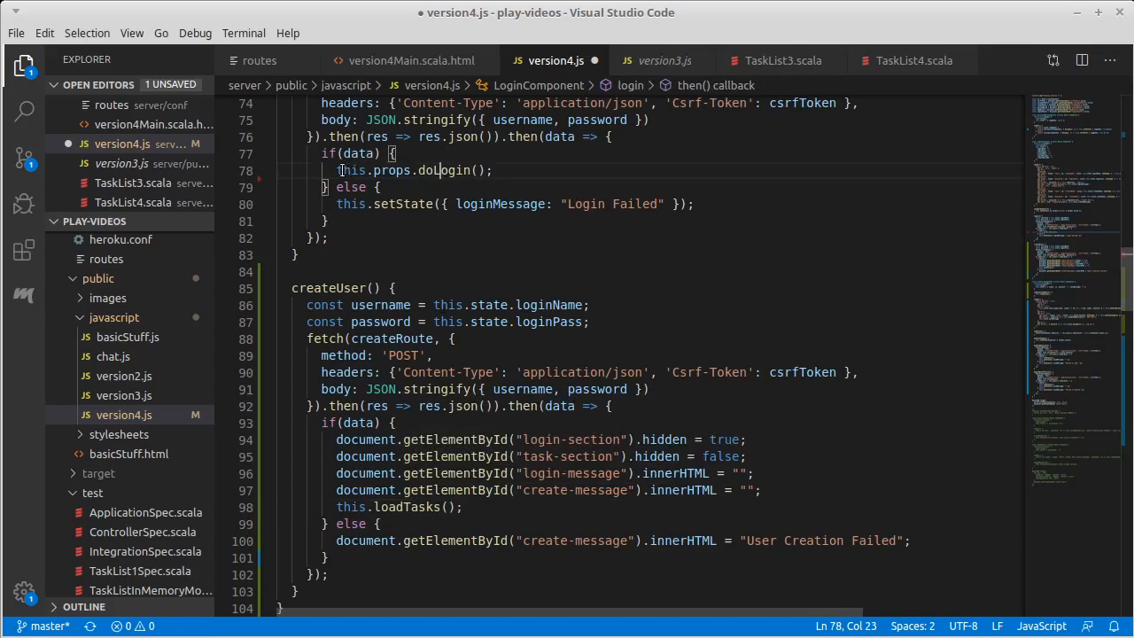
{"action": "left_click_drag", "start_coordinate": [336, 170], "coordinate": [499, 169]}
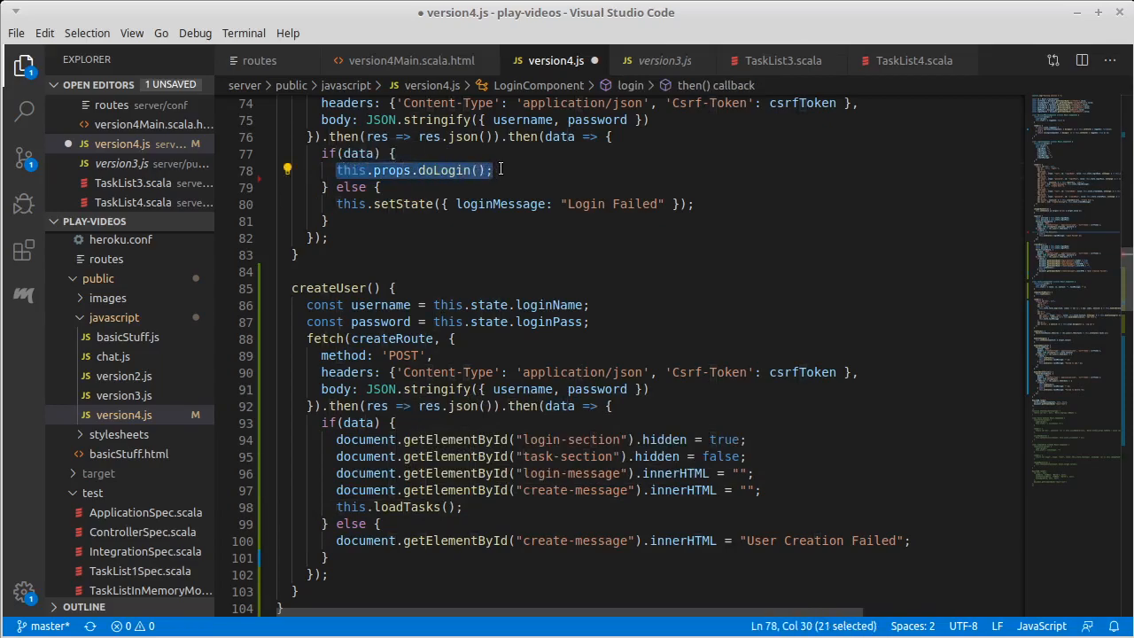
{"action": "mouse_move", "coordinate": [335, 440]}
{"action": "left_mouse_down"}
{"action": "mouse_move", "coordinate": [466, 490]}
{"action": "mouse_move", "coordinate": [461, 507]}
{"action": "left_mouse_up"}
{"action": "key", "text": "ctrl+v"}
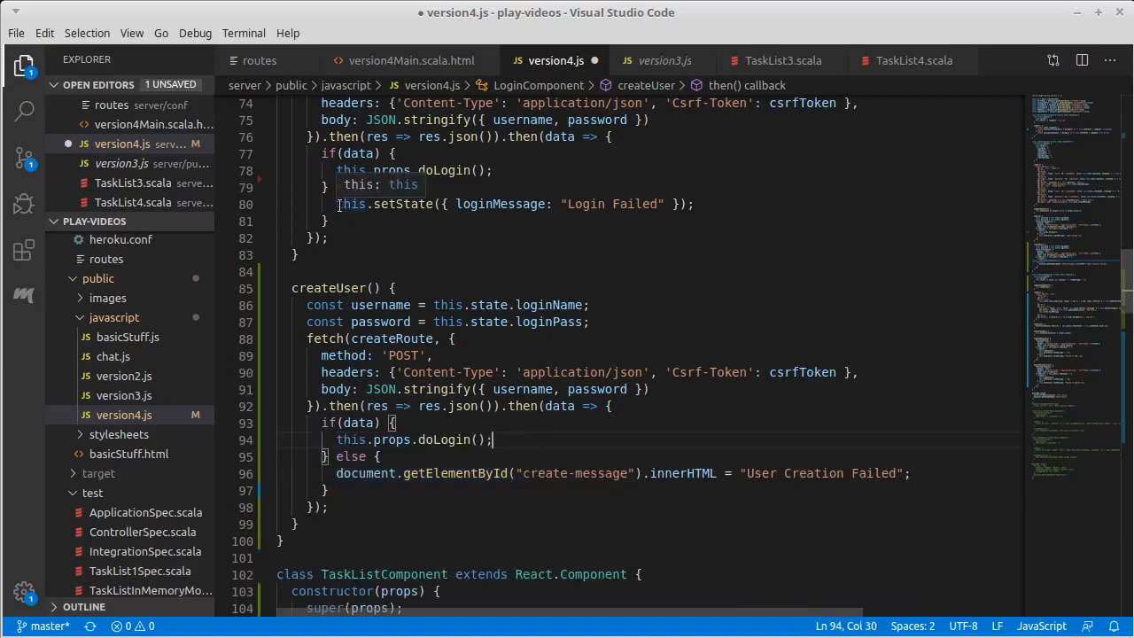
- Change the failure branch to this.setState({ createMessage: "User Creation Failed" }) and save
{"action": "left_click_drag", "start_coordinate": [337, 203], "coordinate": [561, 204]}
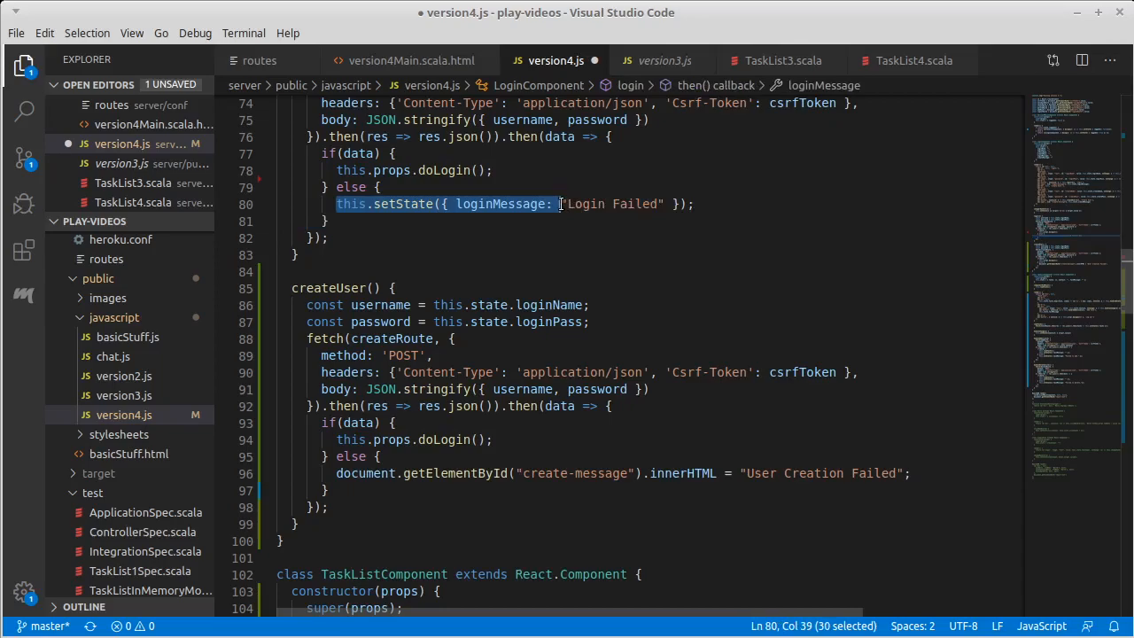
{"action": "left_click_drag", "start_coordinate": [337, 473], "coordinate": [741, 473]}
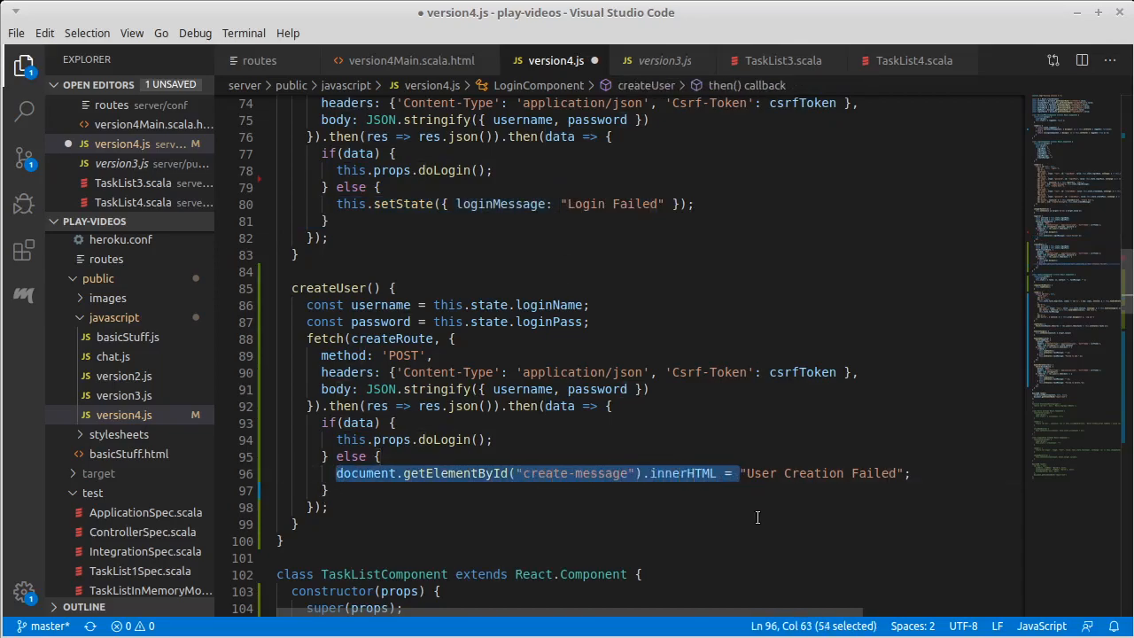
{"action": "key", "text": "ctrl+v"}
{"action": "left_click", "coordinate": [494, 473]}
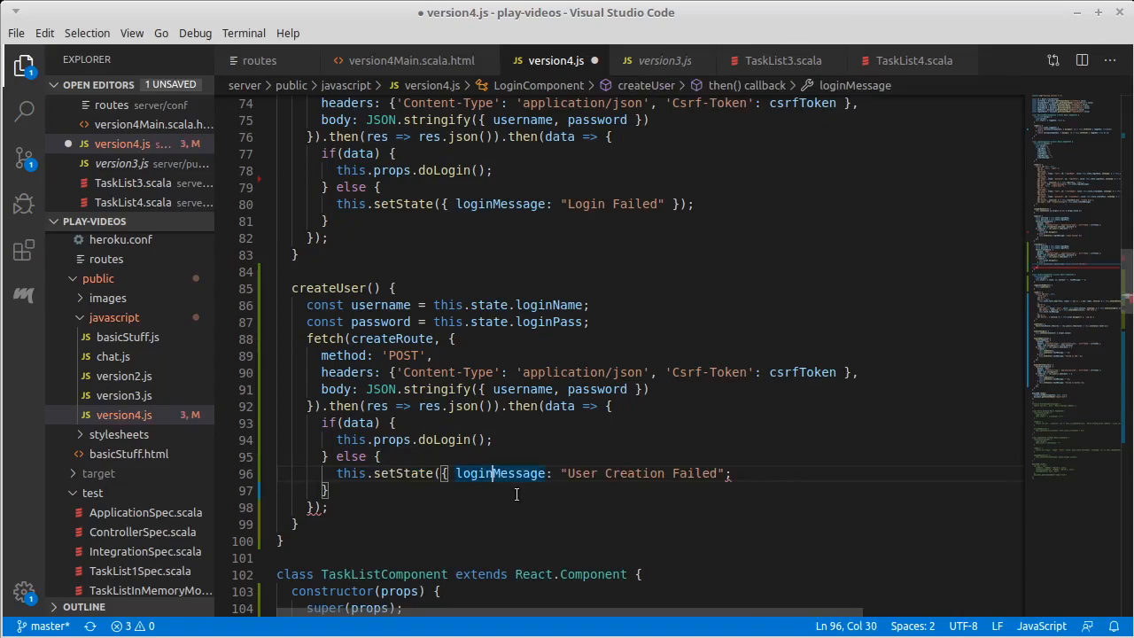
{"action": "key", "text": "BackSpace"}
{"action": "key", "text": "BackSpace"}
{"action": "key", "text": "BackSpace"}
{"action": "key", "text": "BackSpace"}
{"action": "key", "text": "BackSpace"}
{"action": "type", "text": "create"}
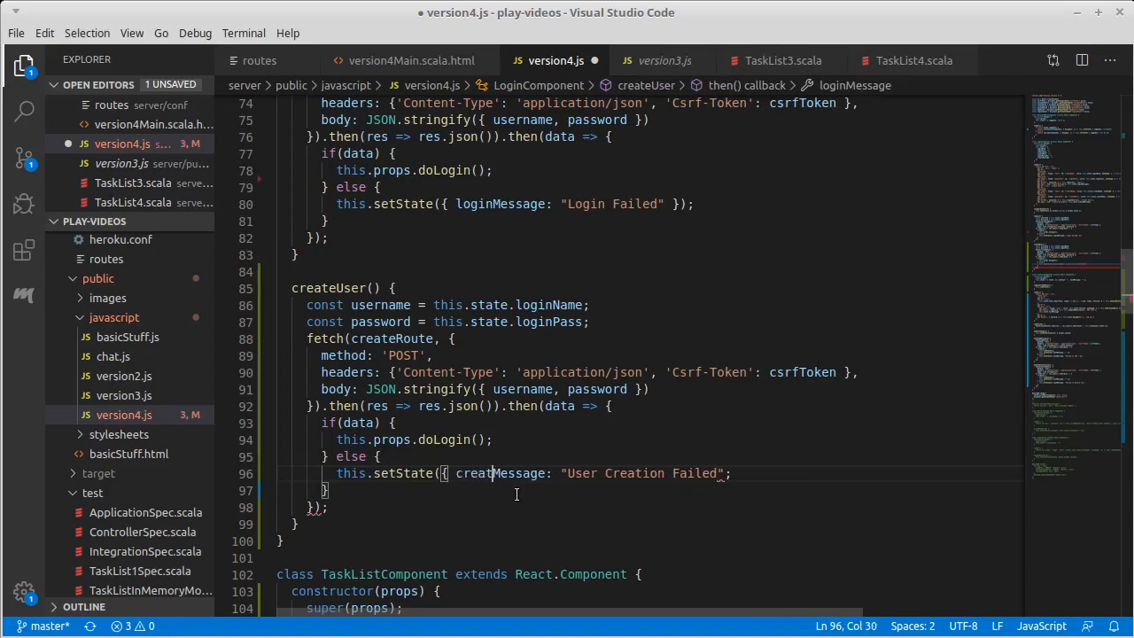
{"action": "left_click", "coordinate": [732, 473]}
{"action": "type", "text": "})"}
{"action": "type", "text": ")"}
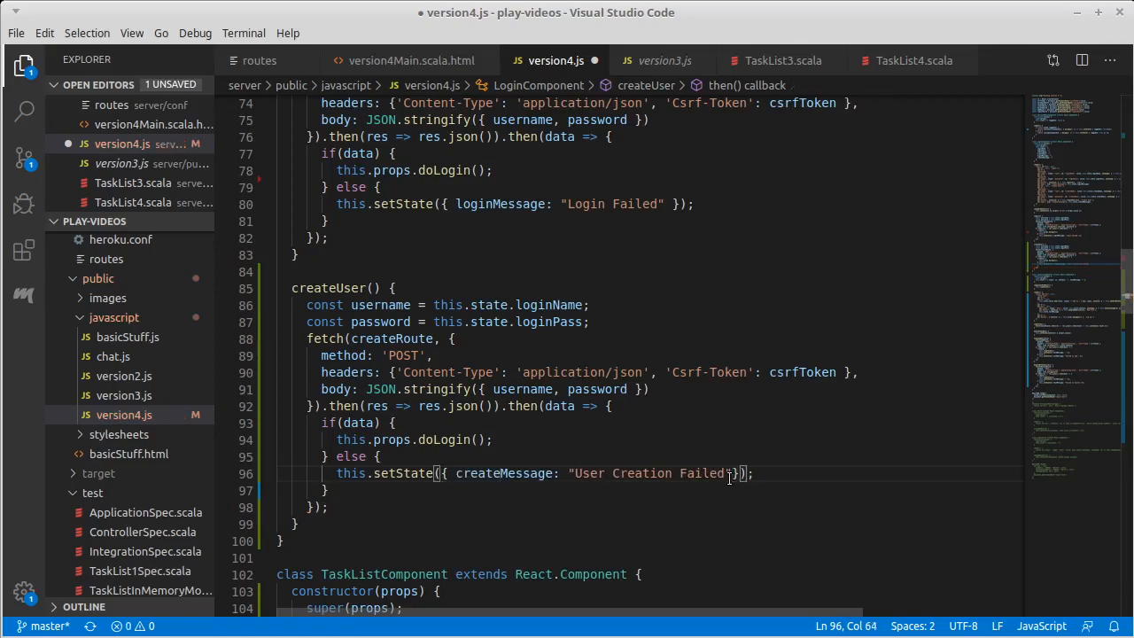
{"action": "key", "text": "ctrl+s"}
{"action": "scroll", "coordinate": [697, 498], "scroll_direction": "up", "scroll_amount": 3}
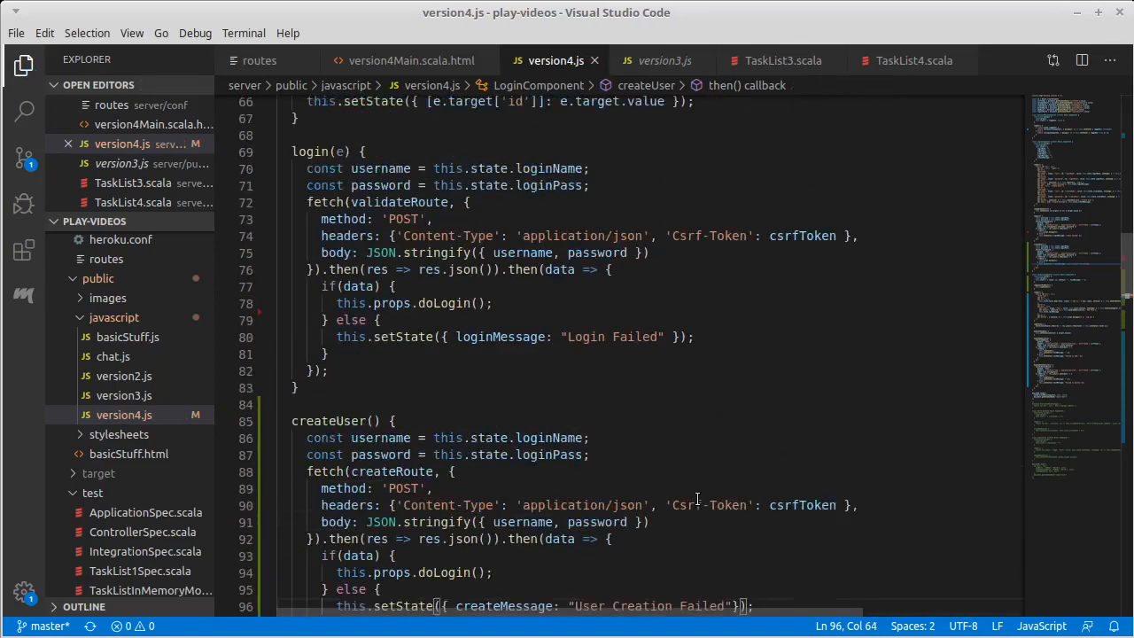
{"action": "scroll", "coordinate": [697, 499], "scroll_direction": "up", "scroll_amount": 4}
{"action": "scroll", "coordinate": [697, 498], "scroll_direction": "up", "scroll_amount": 3}
{"action": "scroll", "coordinate": [697, 499], "scroll_direction": "up", "scroll_amount": 1}
{"action": "scroll", "coordinate": [697, 499], "scroll_direction": "up", "scroll_amount": 3}
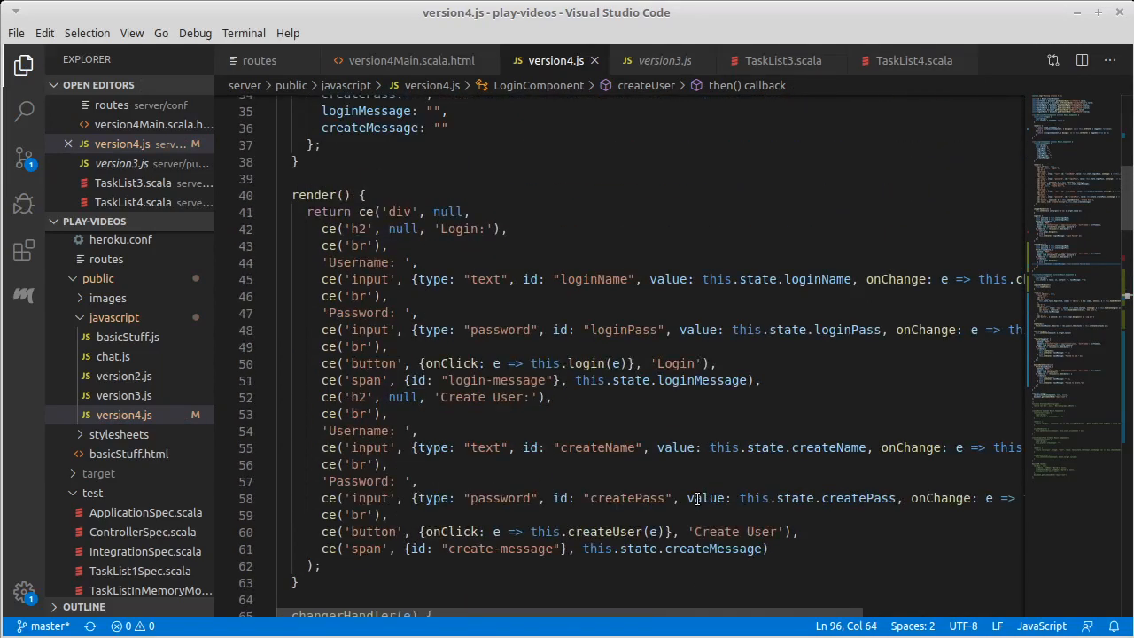
{"action": "scroll", "coordinate": [697, 499], "scroll_direction": "down", "scroll_amount": 5}
{"action": "scroll", "coordinate": [697, 499], "scroll_direction": "down", "scroll_amount": 8}
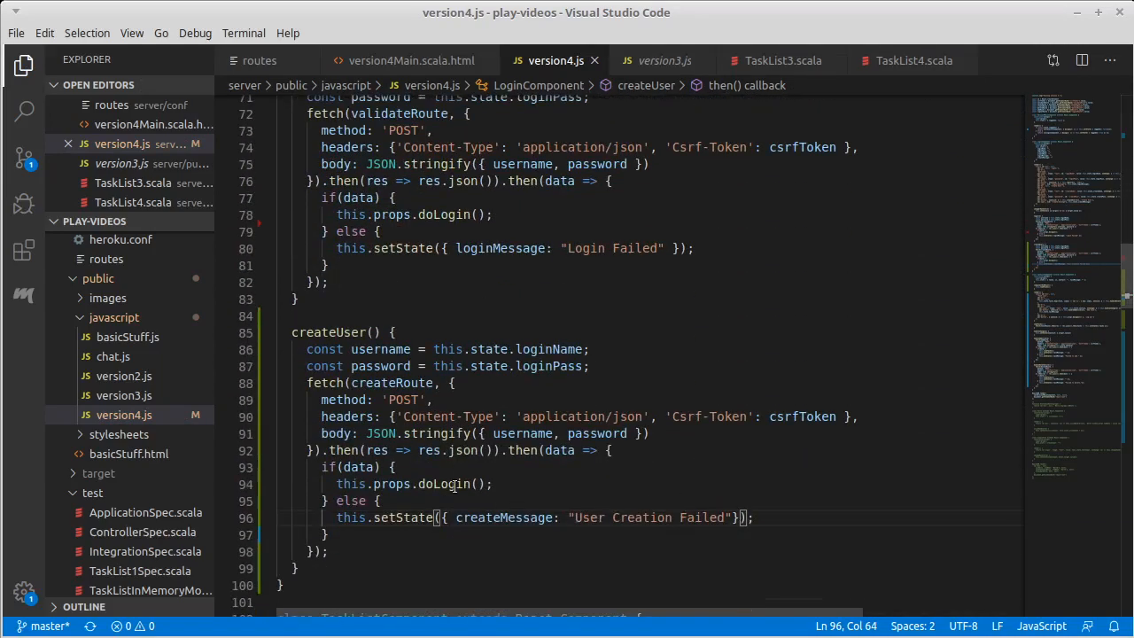
{"action": "scroll", "coordinate": [532, 478], "scroll_direction": "up", "scroll_amount": 5}
{"action": "scroll", "coordinate": [532, 478], "scroll_direction": "up", "scroll_amount": 5}
{"action": "scroll", "coordinate": [531, 478], "scroll_direction": "up", "scroll_amount": 4}
{"action": "scroll", "coordinate": [529, 478], "scroll_direction": "up", "scroll_amount": 5}
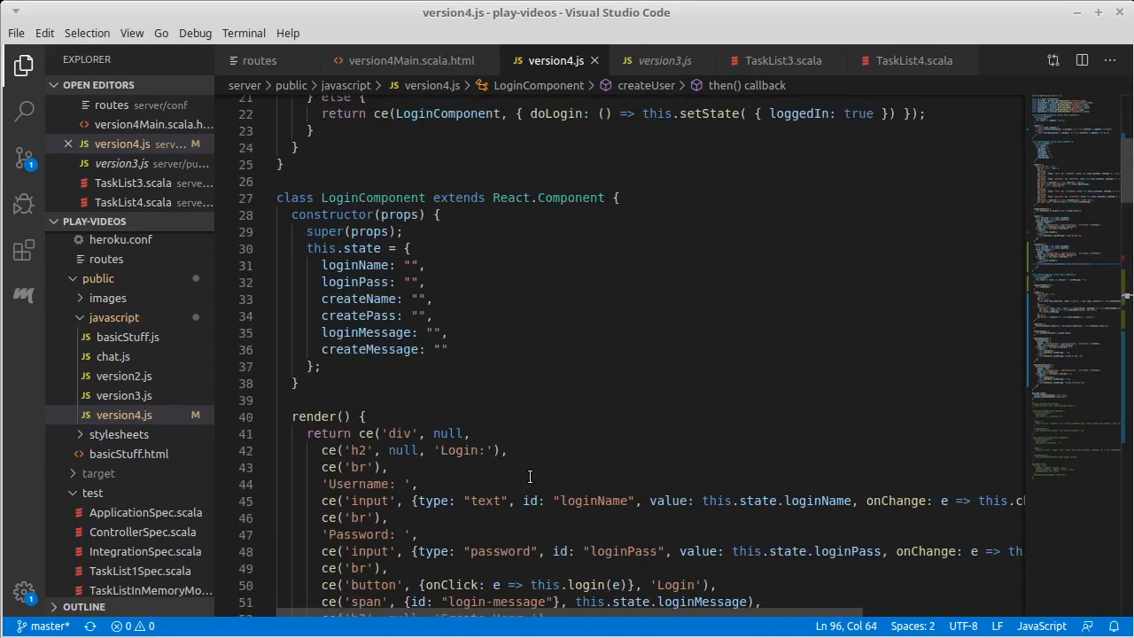
{"action": "scroll", "coordinate": [529, 479], "scroll_direction": "up", "scroll_amount": 5}
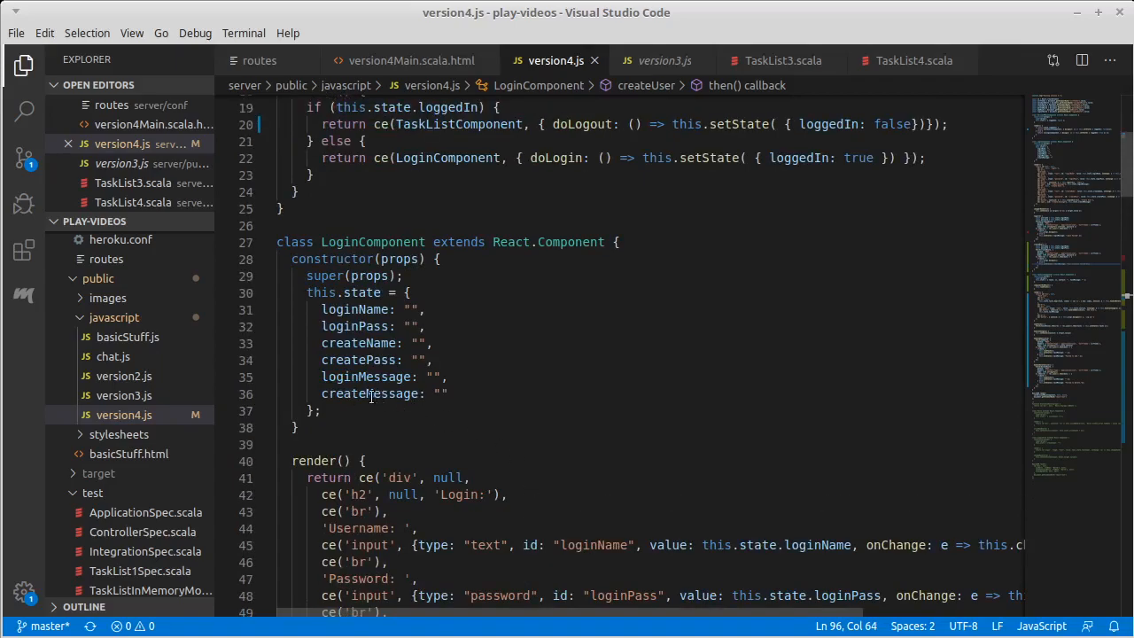
{"action": "scroll", "coordinate": [514, 464], "scroll_direction": "down", "scroll_amount": 5}
{"action": "scroll", "coordinate": [514, 464], "scroll_direction": "down", "scroll_amount": 4}
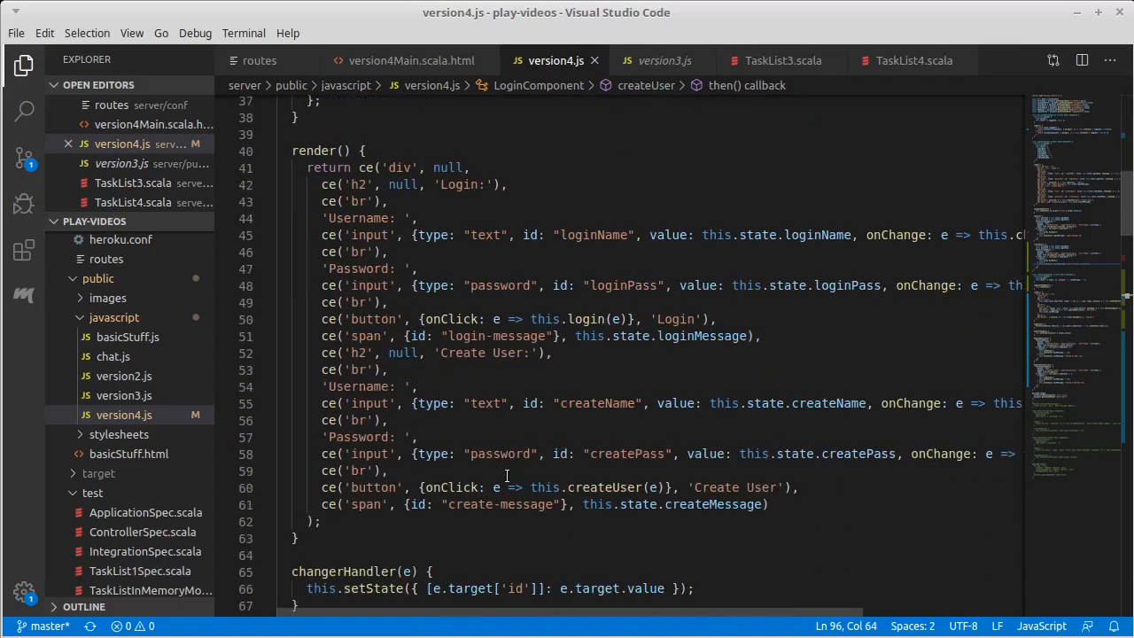
{"action": "scroll", "coordinate": [651, 507], "scroll_direction": "down", "scroll_amount": 5}
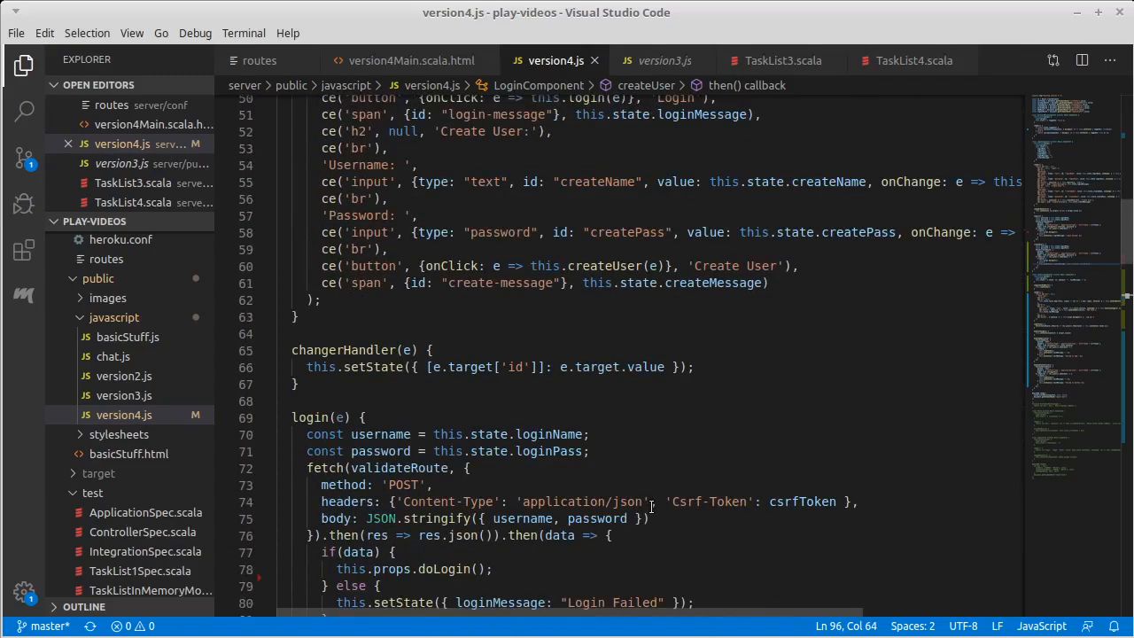
{"action": "scroll", "coordinate": [651, 506], "scroll_direction": "down", "scroll_amount": 5}
{"action": "scroll", "coordinate": [651, 507], "scroll_direction": "down", "scroll_amount": 3}
{"action": "scroll", "coordinate": [651, 506], "scroll_direction": "down", "scroll_amount": 3}
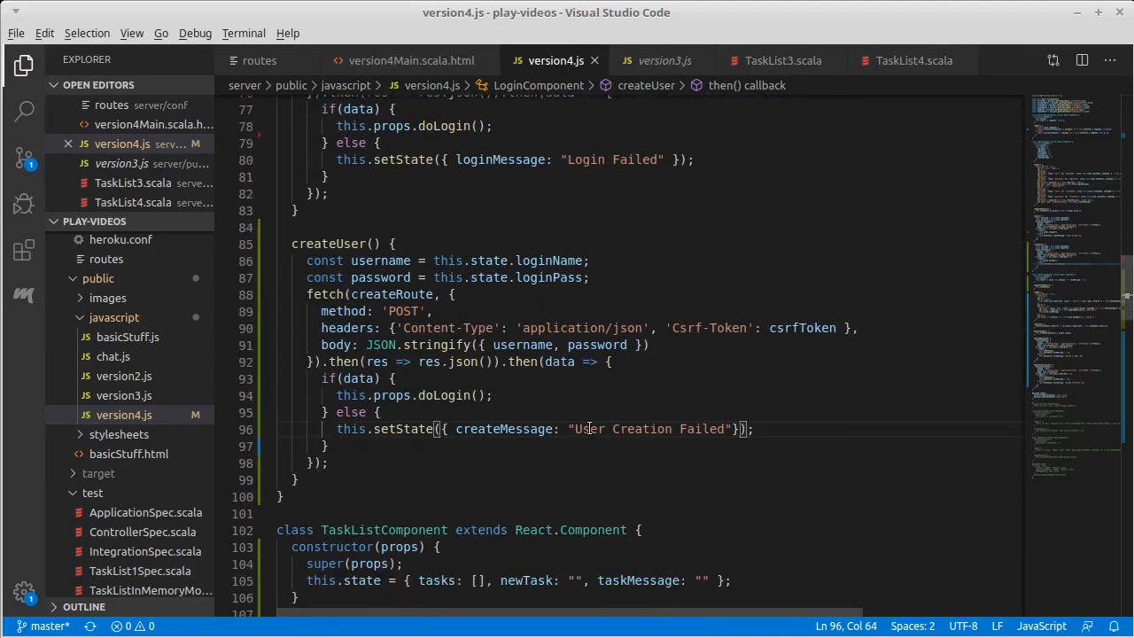
- Switch from the finished LoginComponent code over to the Task List 4 page in Chrome
{"action": "key", "text": "alt+Tab"}
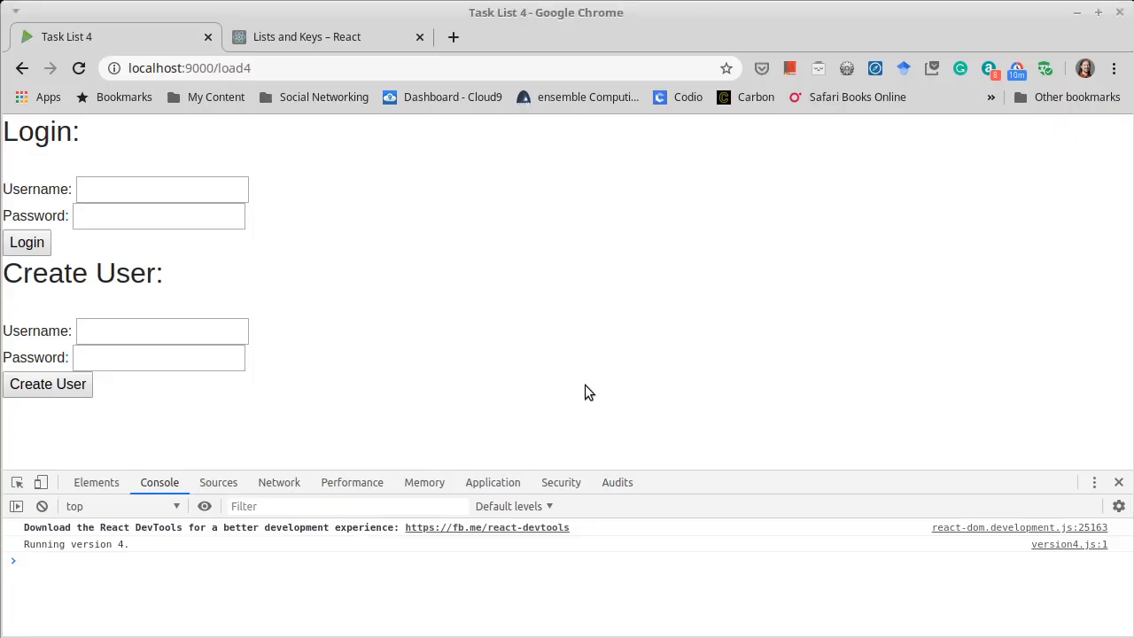
- Reload Task List 4, log in with the existing account and log out again
{"action": "key", "text": "F5"}
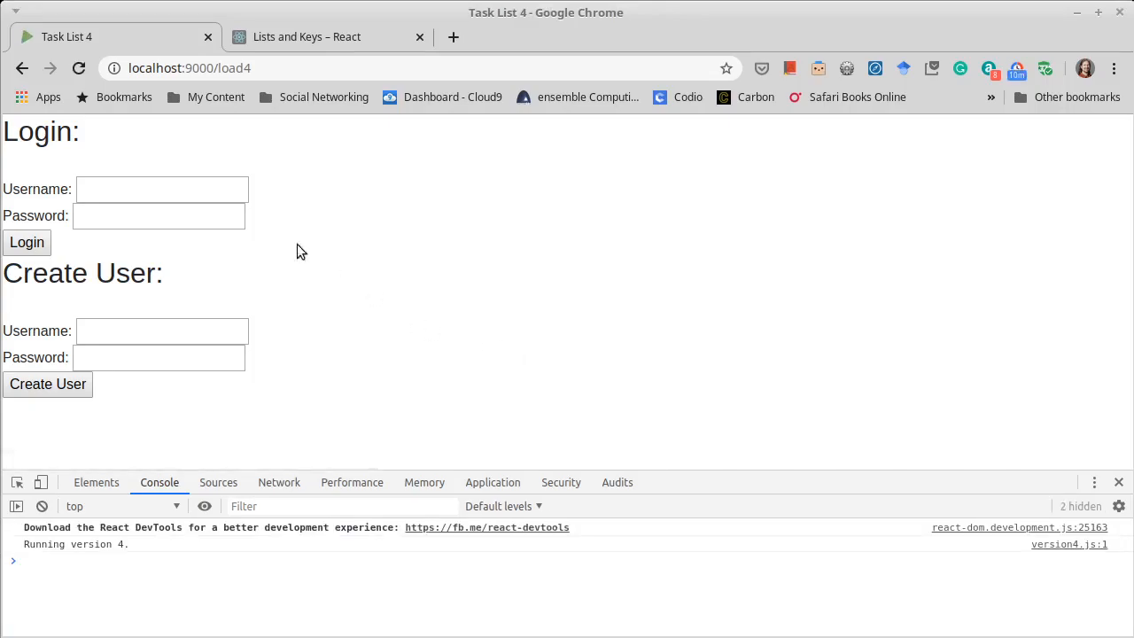
{"action": "left_click", "coordinate": [203, 193]}
{"action": "type", "text": "Mark"}
{"action": "key", "text": "Tab"}
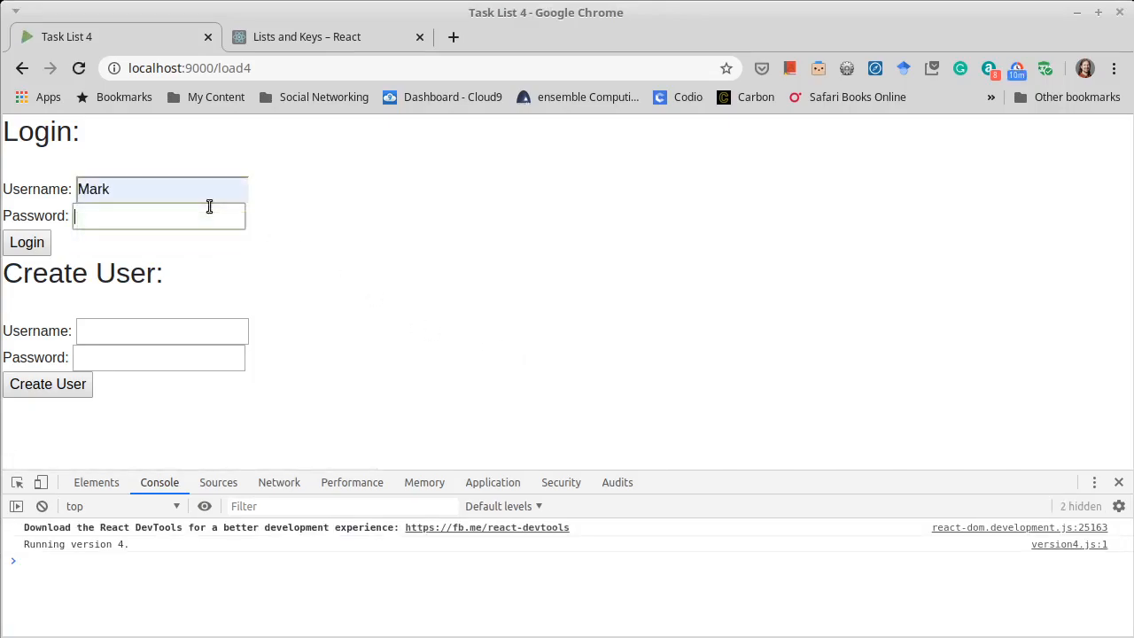
{"action": "type", "text": "pass"}
{"action": "key", "text": "Return"}
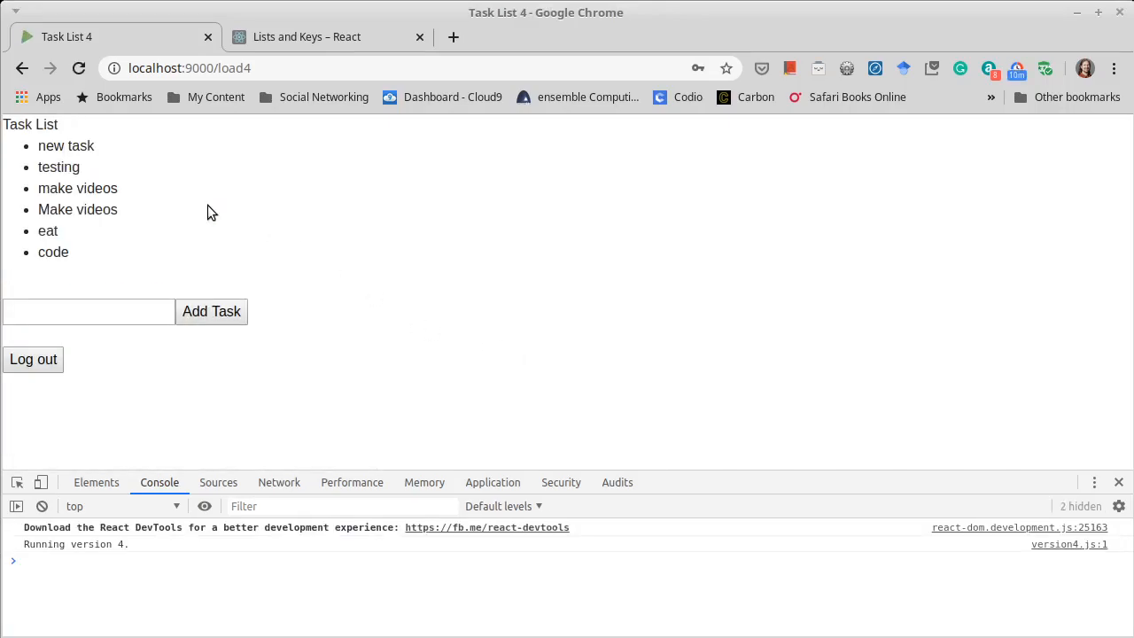
{"action": "left_click", "coordinate": [33, 358]}
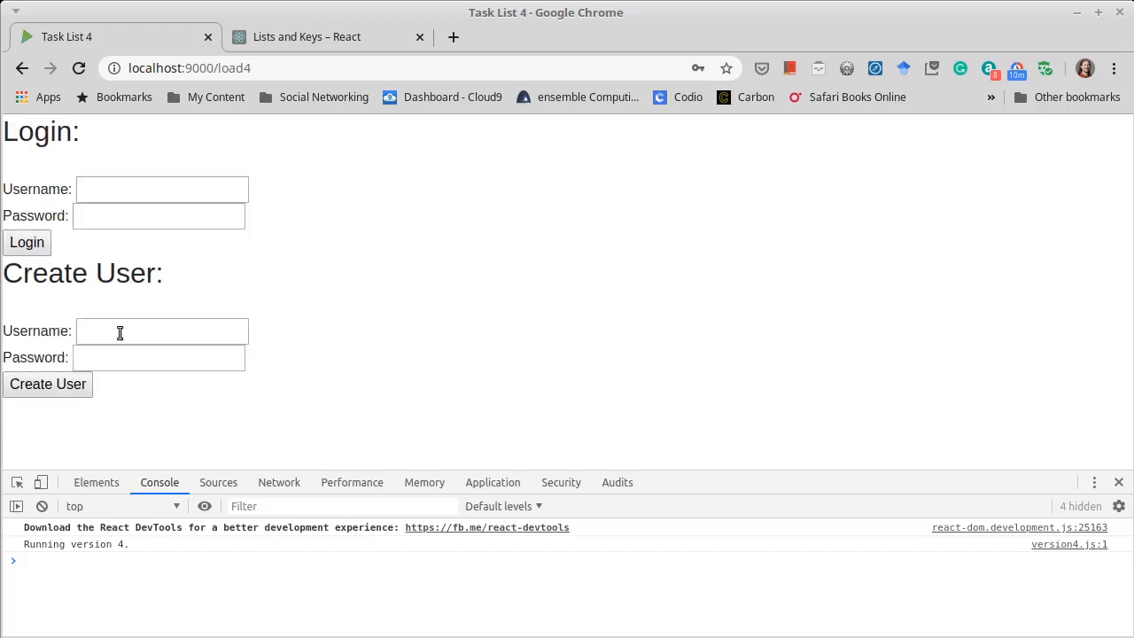
- Register a new user through the Create User form
{"action": "left_click", "coordinate": [120, 332]}
{"action": "type", "text": "Lewis"}
{"action": "key", "text": "Tab"}
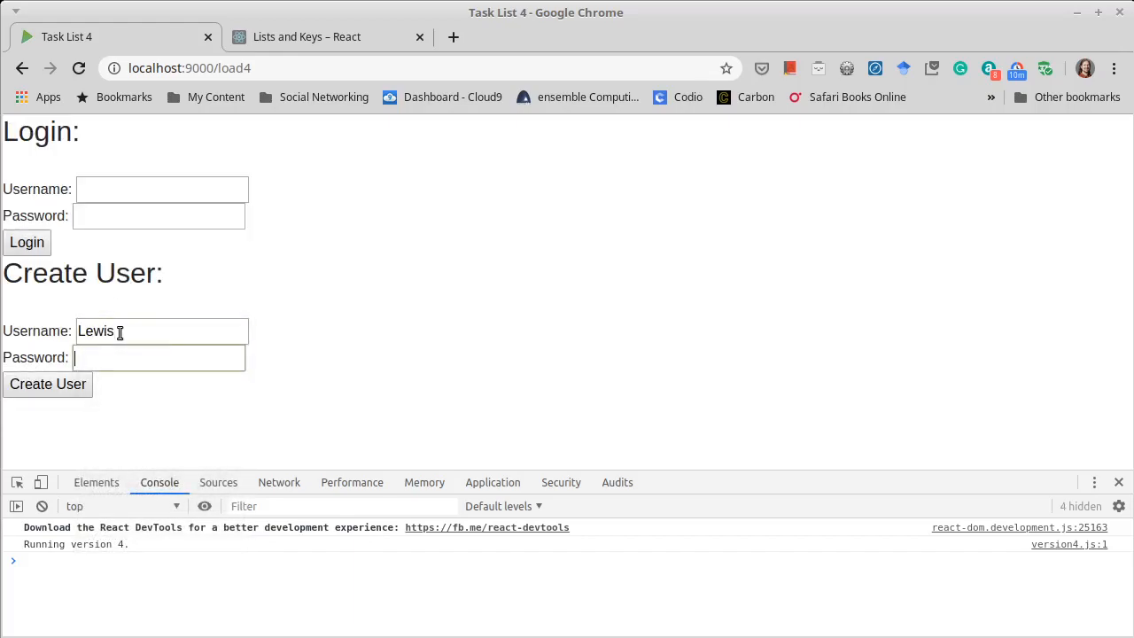
{"action": "type", "text": "pass"}
{"action": "key", "text": "Return"}
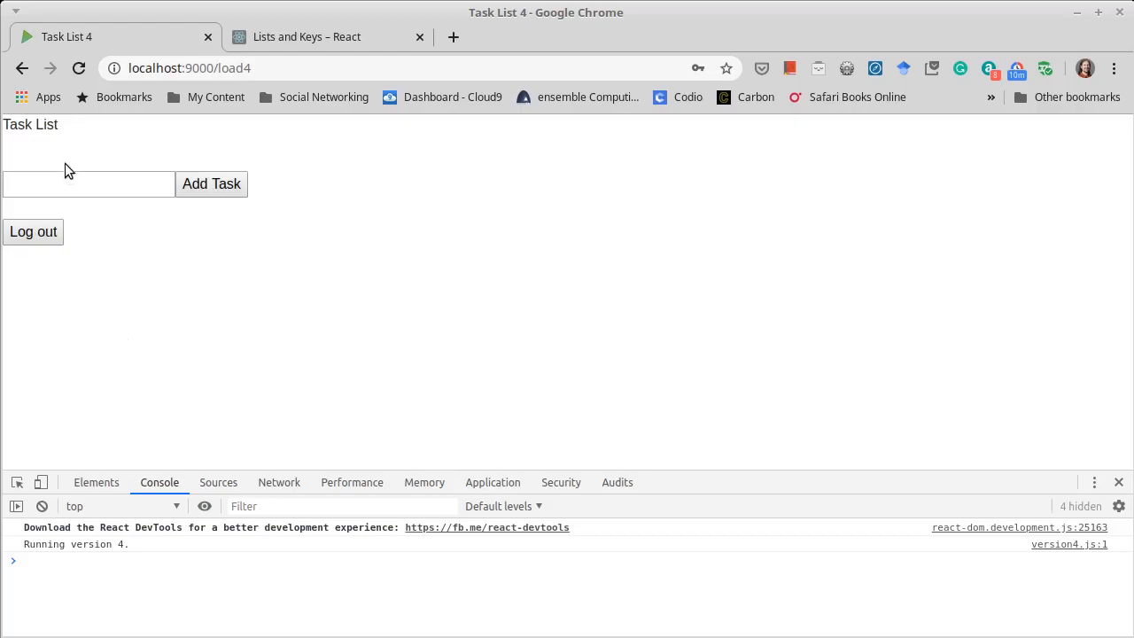
- Add task1 and task2 to the list, clear the leftover entry text and delete task2
{"action": "left_click", "coordinate": [68, 186]}
{"action": "type", "text": "task1"}
{"action": "key", "text": "Return"}
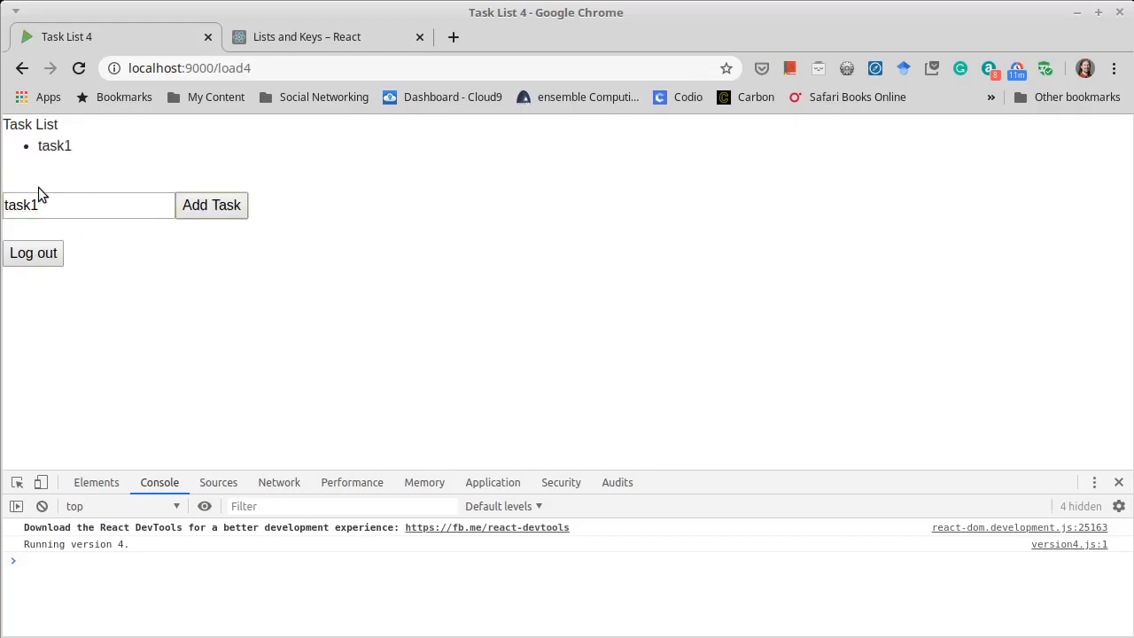
{"action": "key", "text": "Return"}
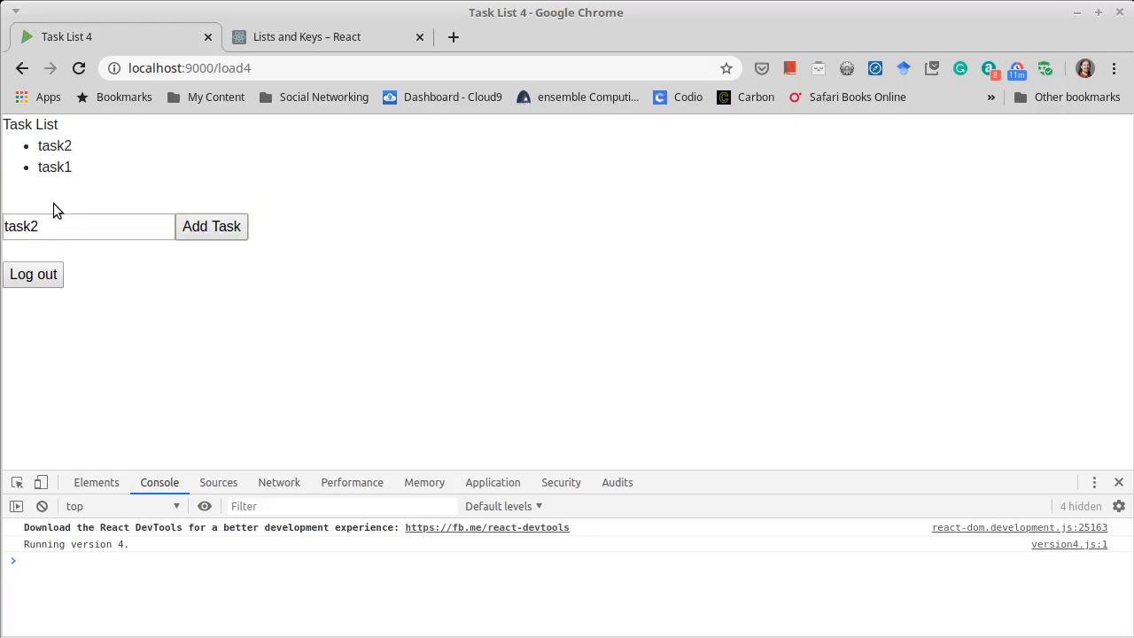
{"action": "left_click_drag", "start_coordinate": [55, 226], "coordinate": [3, 226]}
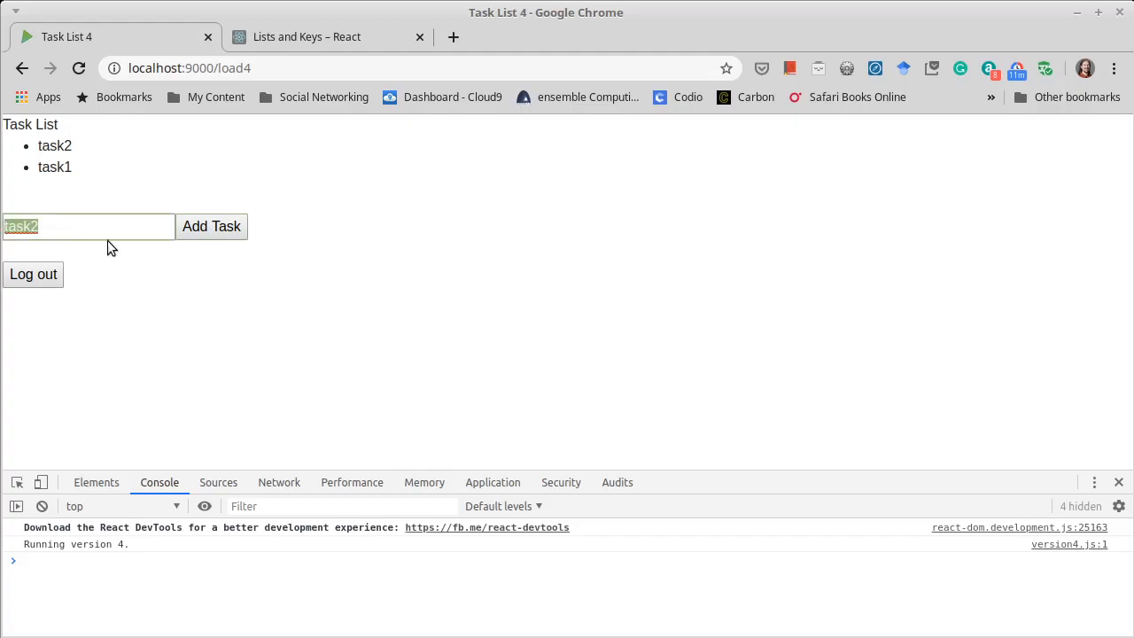
{"action": "left_click", "coordinate": [57, 145]}
- Log out, log in with the existing account, then log out again
{"action": "left_click", "coordinate": [40, 255]}
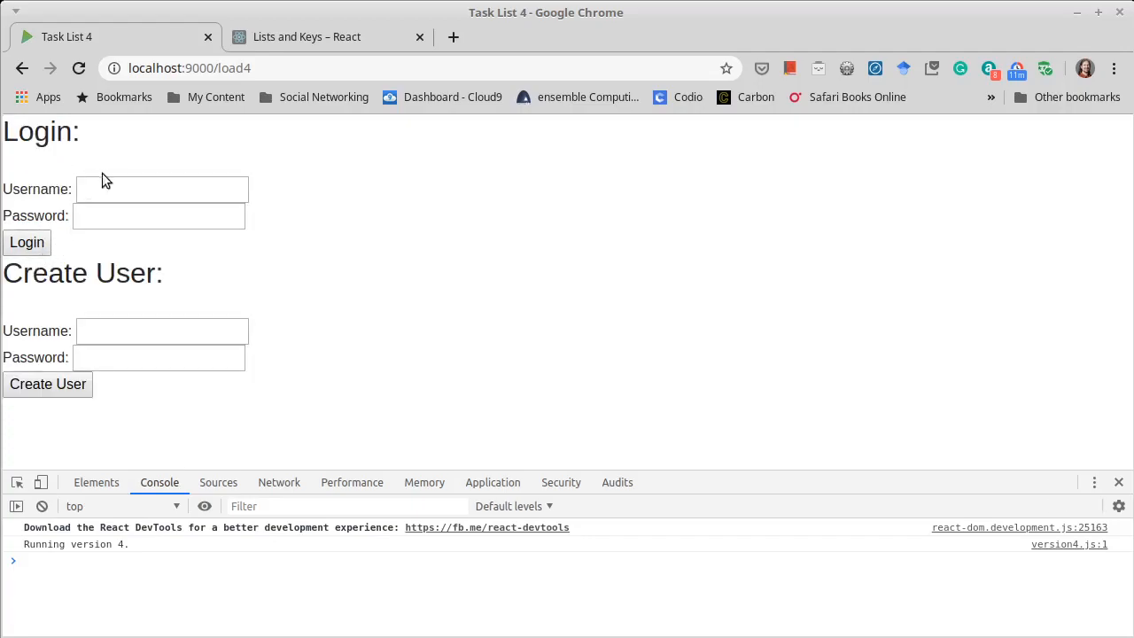
{"action": "left_click", "coordinate": [115, 188]}
{"action": "type", "text": "Mark"}
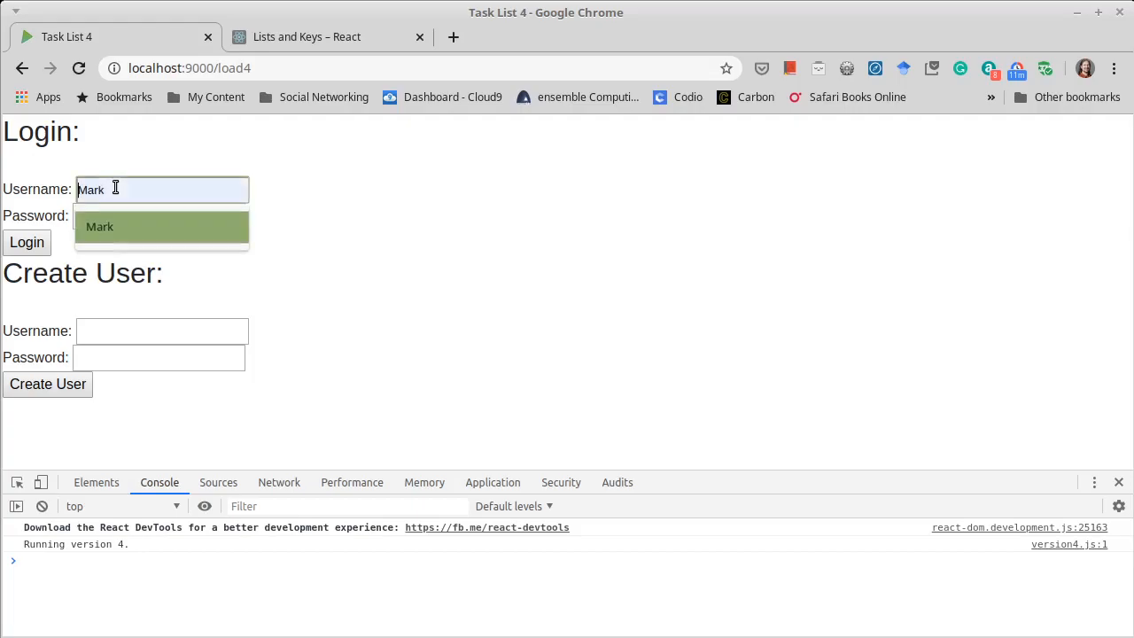
{"action": "key", "text": "Tab"}
{"action": "type", "text": "pa"}
{"action": "key", "text": "Return"}
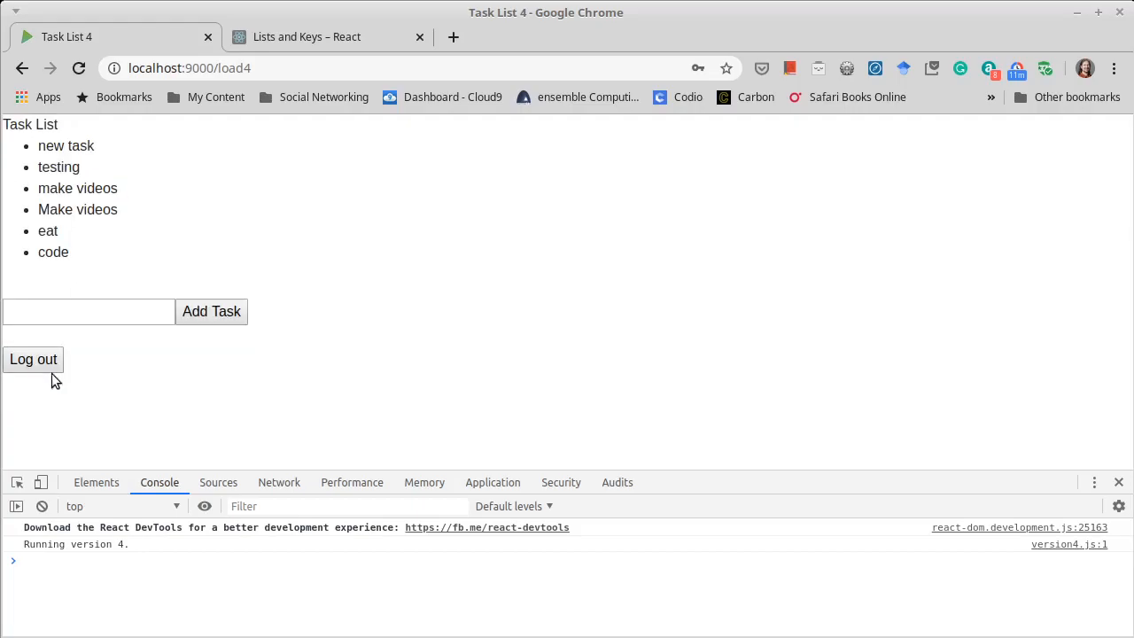
{"action": "left_click", "coordinate": [35, 359]}
- Try logging in as the newly created user Lewis, see "Login Failed", and return to VS Code
{"action": "left_click", "coordinate": [88, 190]}
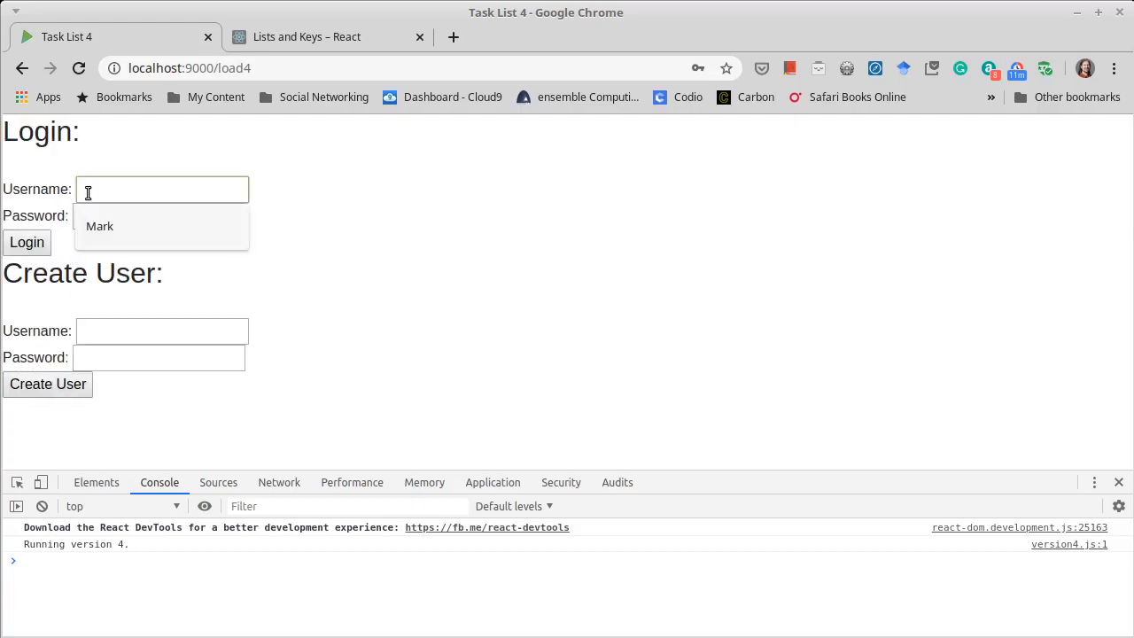
{"action": "type", "text": "Lewis"}
{"action": "key", "text": "Tab"}
{"action": "type", "text": "pass"}
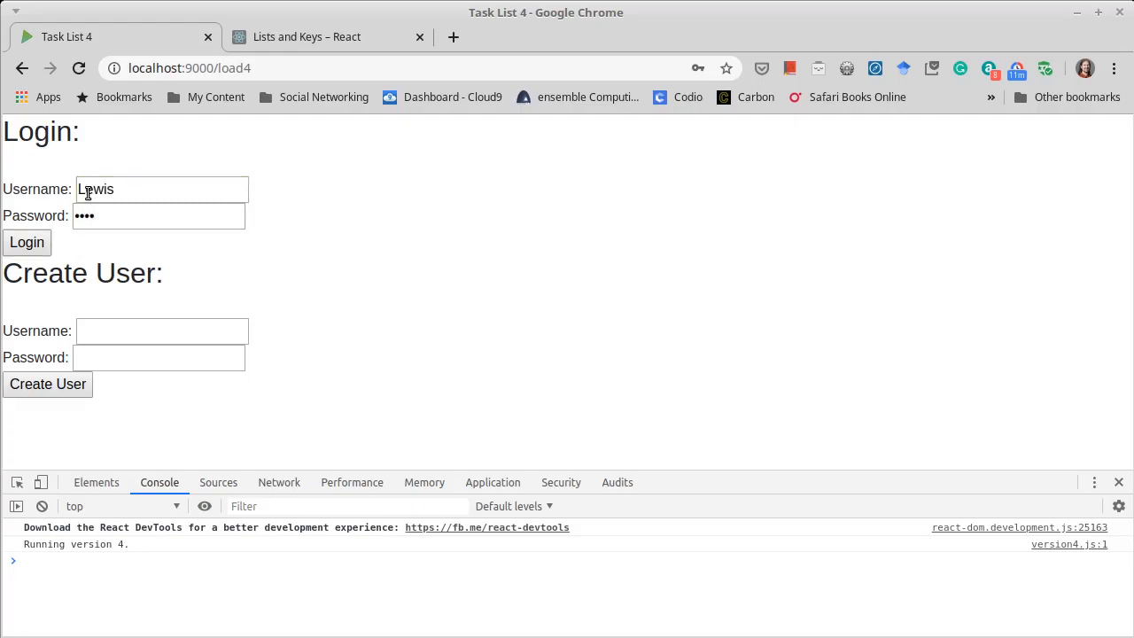
{"action": "key", "text": "Return"}
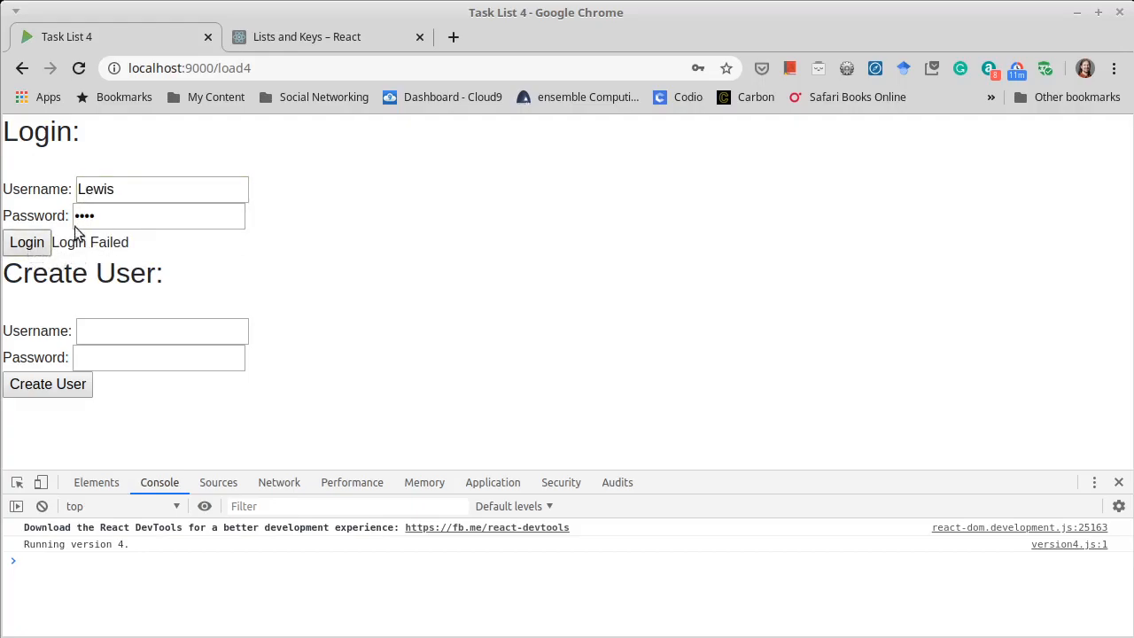
{"action": "left_click", "coordinate": [115, 217]}
{"action": "left_click", "coordinate": [27, 246]}
{"action": "key", "text": "alt+Tab"}
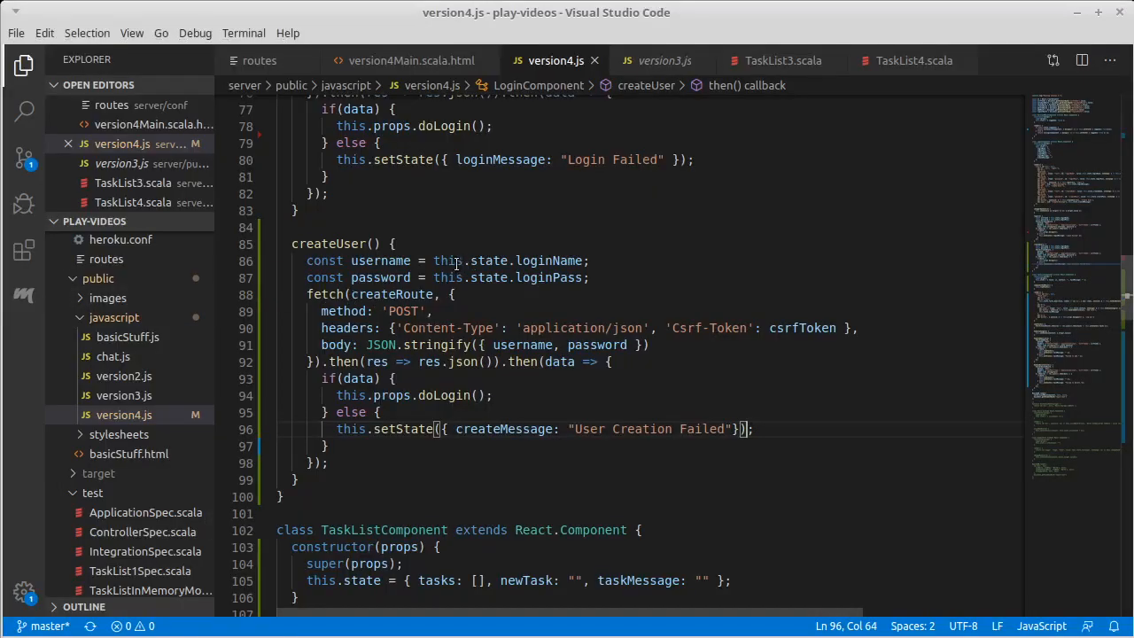
- Rename loginName to createName and loginPass to createPass in createUser and save
{"action": "left_click_drag", "start_coordinate": [516, 261], "coordinate": [554, 261]}
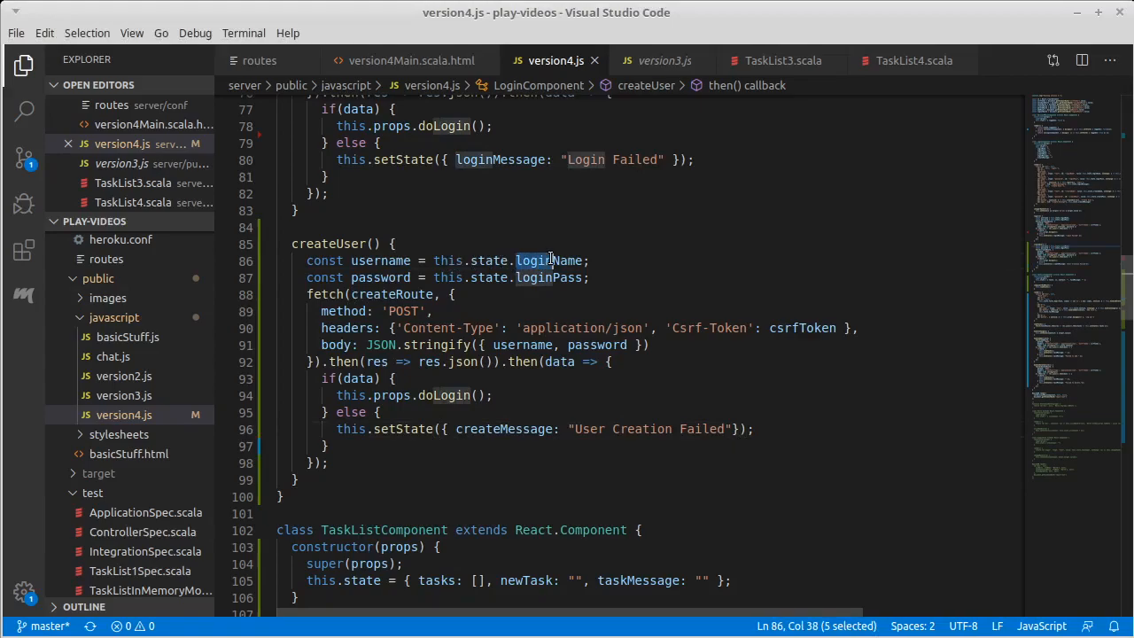
{"action": "scroll", "coordinate": [579, 316], "scroll_direction": "up", "scroll_amount": 4}
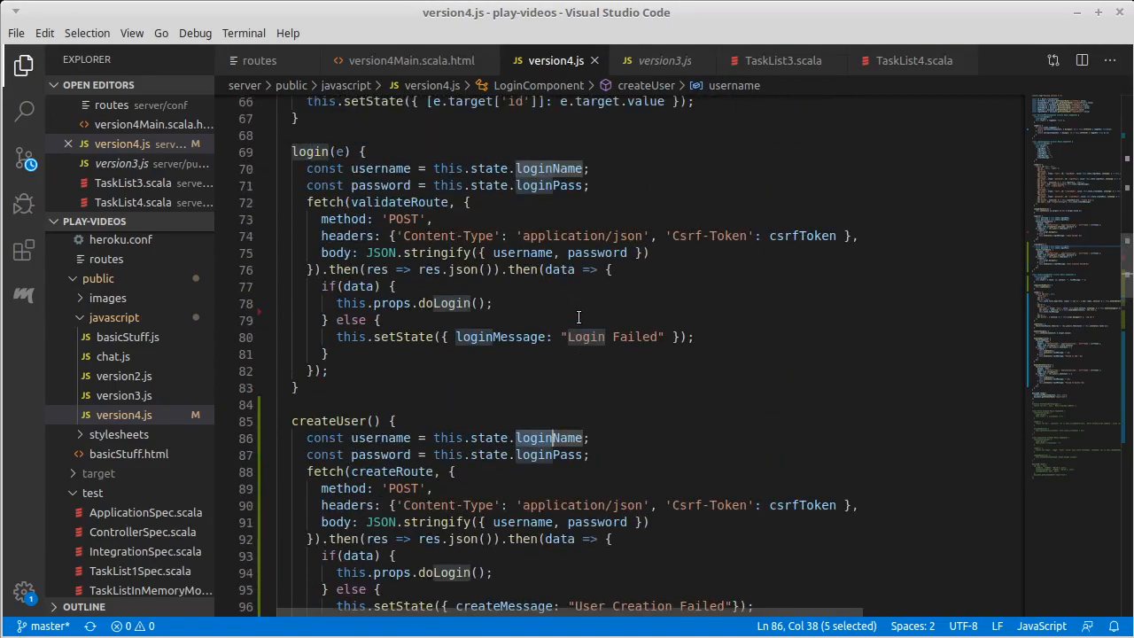
{"action": "scroll", "coordinate": [579, 317], "scroll_direction": "down", "scroll_amount": 3}
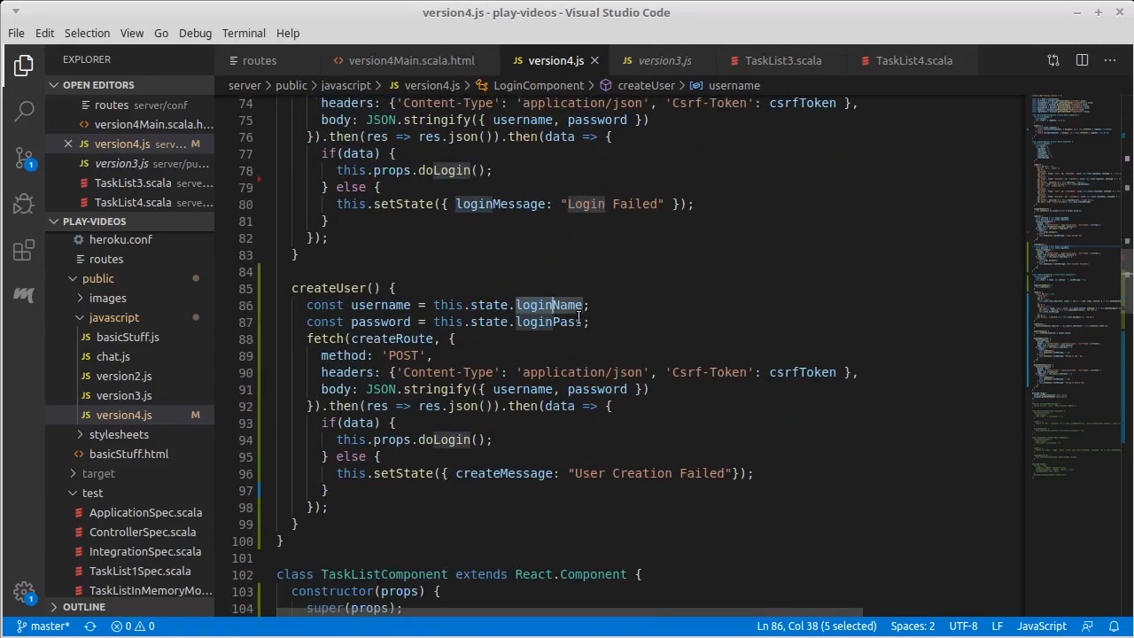
{"action": "type", "text": "create"}
{"action": "left_click", "coordinate": [553, 322]}
{"action": "key", "text": "BackSpace"}
{"action": "key", "text": "BackSpace"}
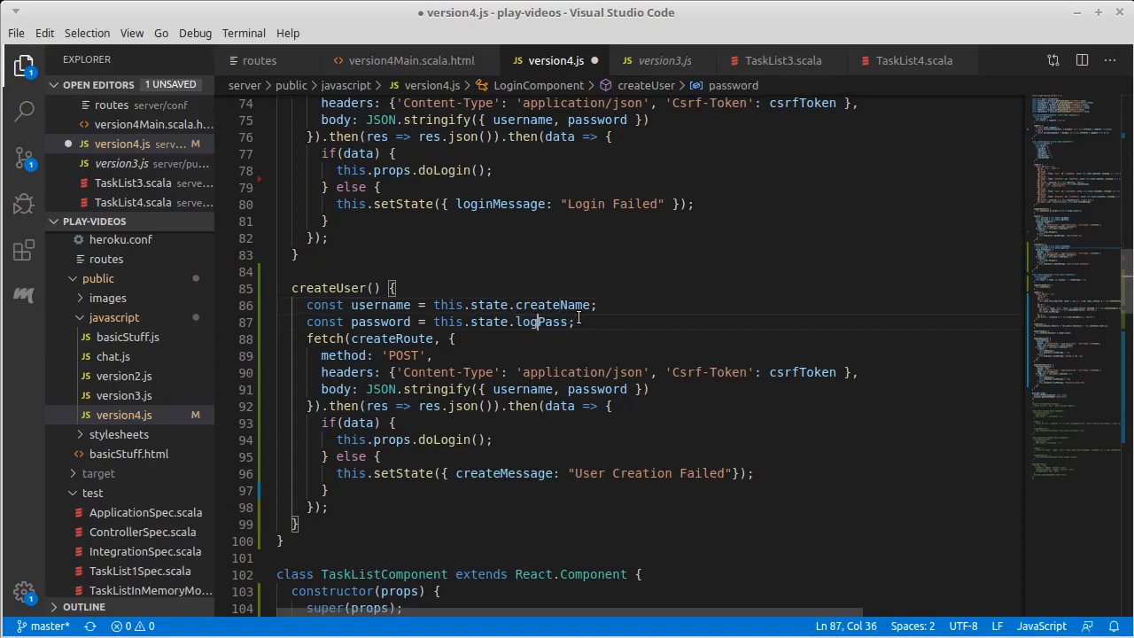
{"action": "key", "text": "BackSpace"}
{"action": "key", "text": "BackSpace"}
{"action": "key", "text": "BackSpace"}
{"action": "type", "text": "create"}
{"action": "key", "text": "ctrl+s"}
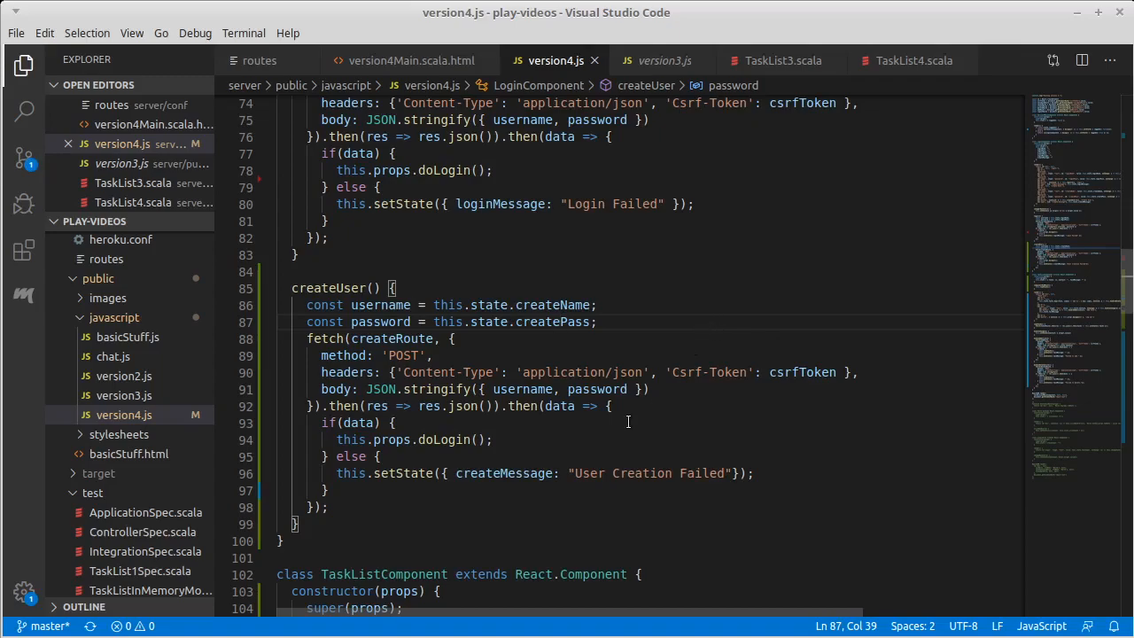
{"action": "scroll", "coordinate": [627, 421], "scroll_direction": "down", "scroll_amount": 4}
{"action": "scroll", "coordinate": [620, 425], "scroll_direction": "down", "scroll_amount": 4}
{"action": "scroll", "coordinate": [611, 428], "scroll_direction": "down", "scroll_amount": 3}
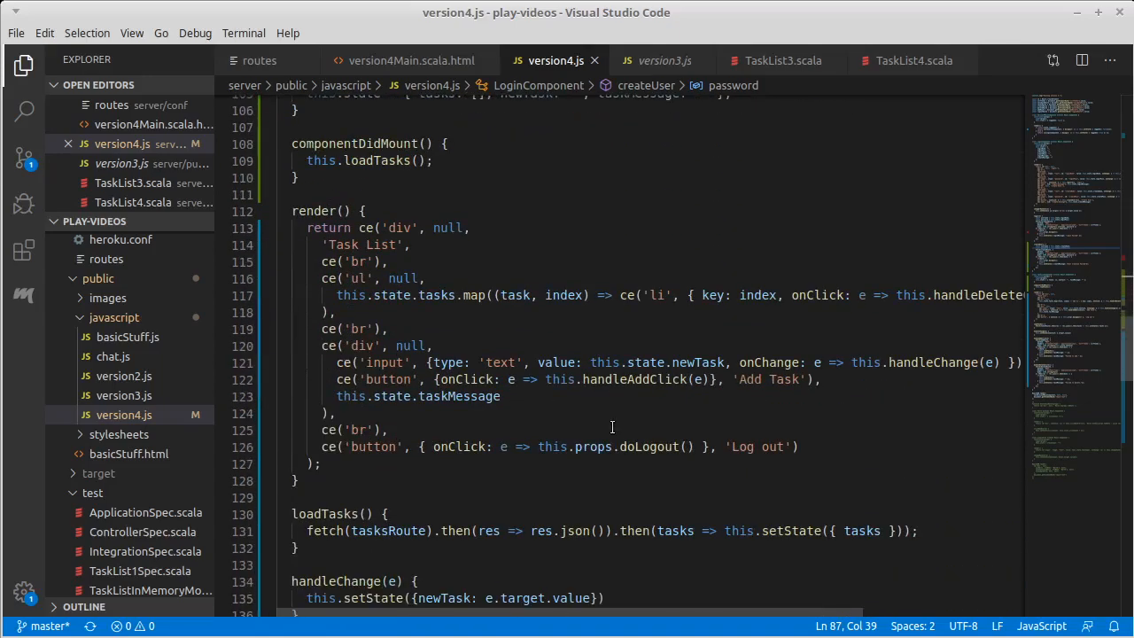
{"action": "scroll", "coordinate": [611, 428], "scroll_direction": "down", "scroll_amount": 5}
{"action": "scroll", "coordinate": [611, 428], "scroll_direction": "down", "scroll_amount": 3}
{"action": "scroll", "coordinate": [612, 427], "scroll_direction": "down", "scroll_amount": 3}
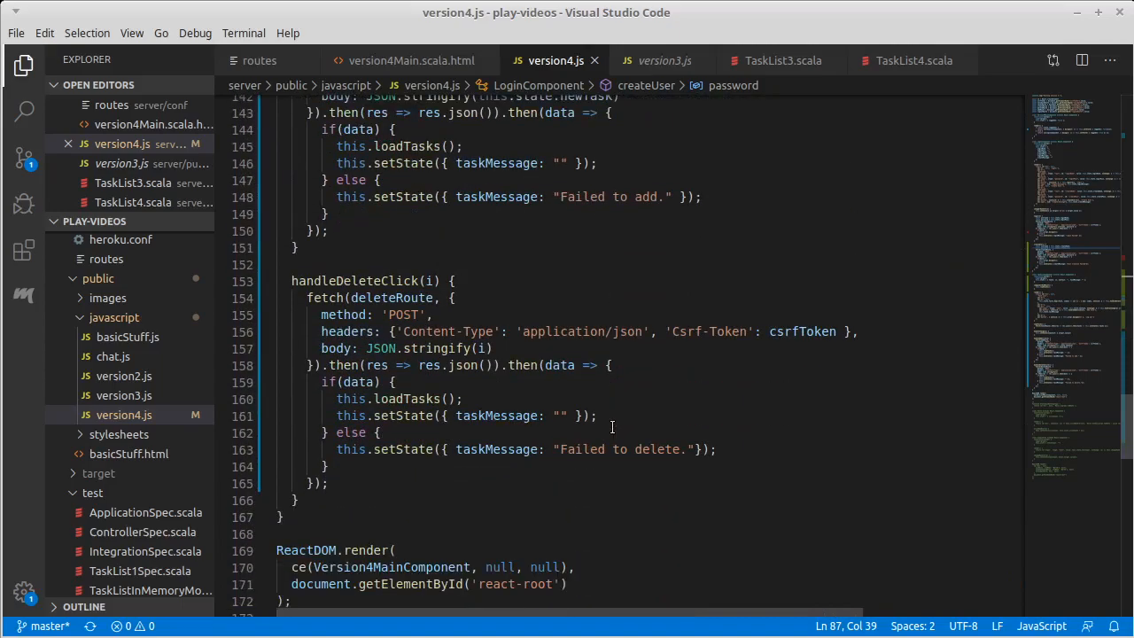
{"action": "scroll", "coordinate": [611, 428], "scroll_direction": "up", "scroll_amount": 2}
{"action": "scroll", "coordinate": [611, 428], "scroll_direction": "up", "scroll_amount": 1}
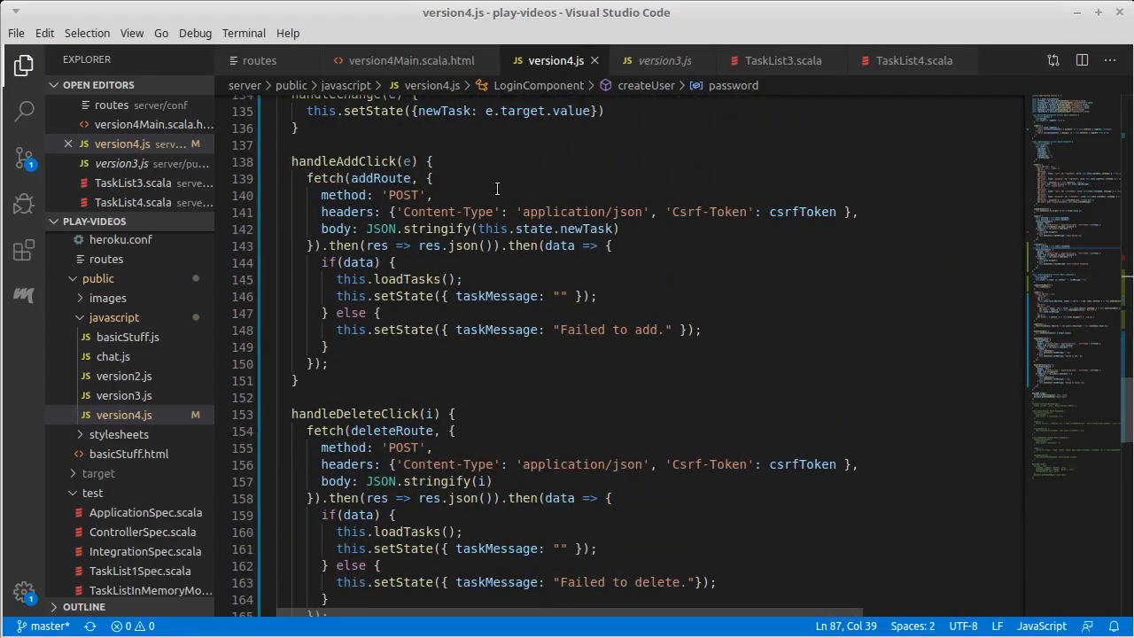
{"action": "scroll", "coordinate": [485, 315], "scroll_direction": "up", "scroll_amount": 1}
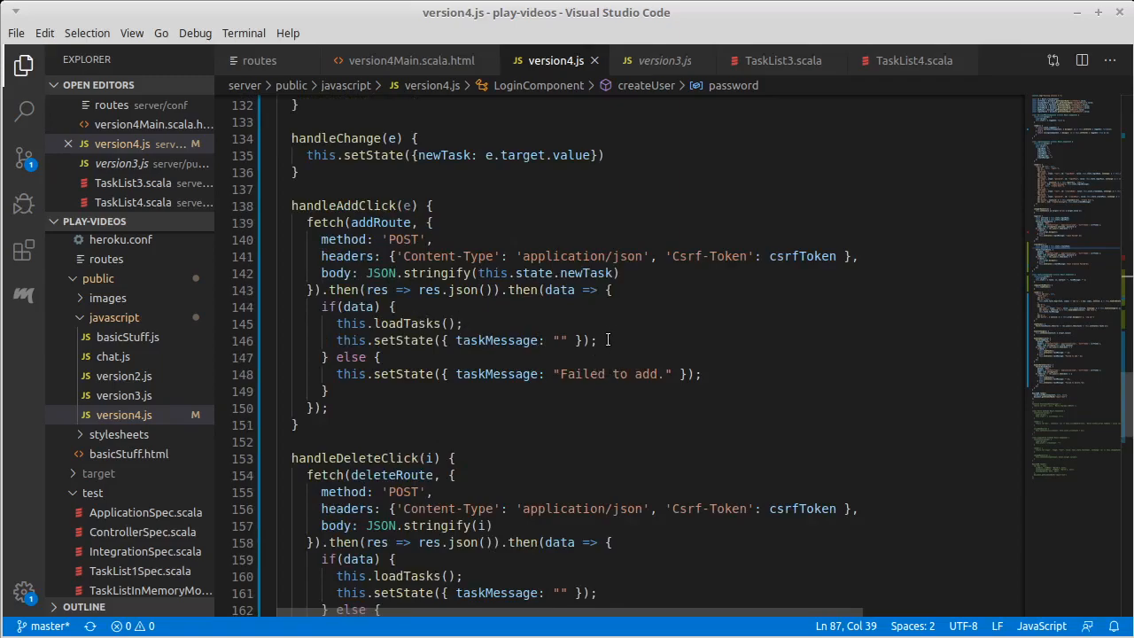
- Add newTask: "" to handleAddClick's setState, save, and reload Task List 4 in Chrome
{"action": "left_click", "coordinate": [610, 339]}
{"action": "key", "text": "Left"}
{"action": "key", "text": "Left"}
{"action": "key", "text": "Left"}
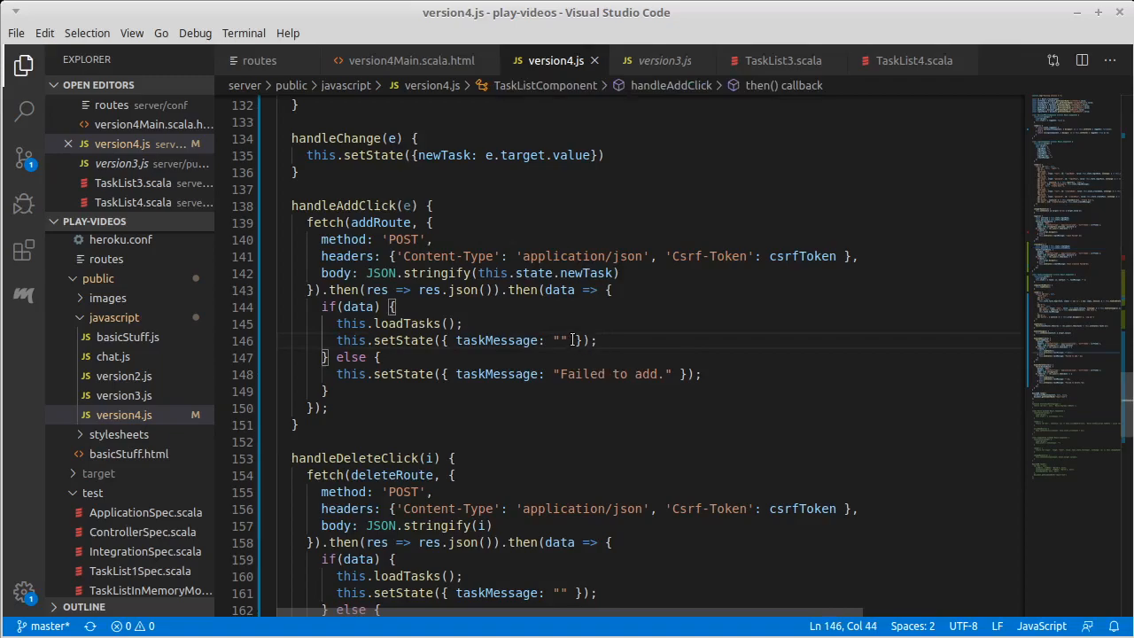
{"action": "type", "text": ","}
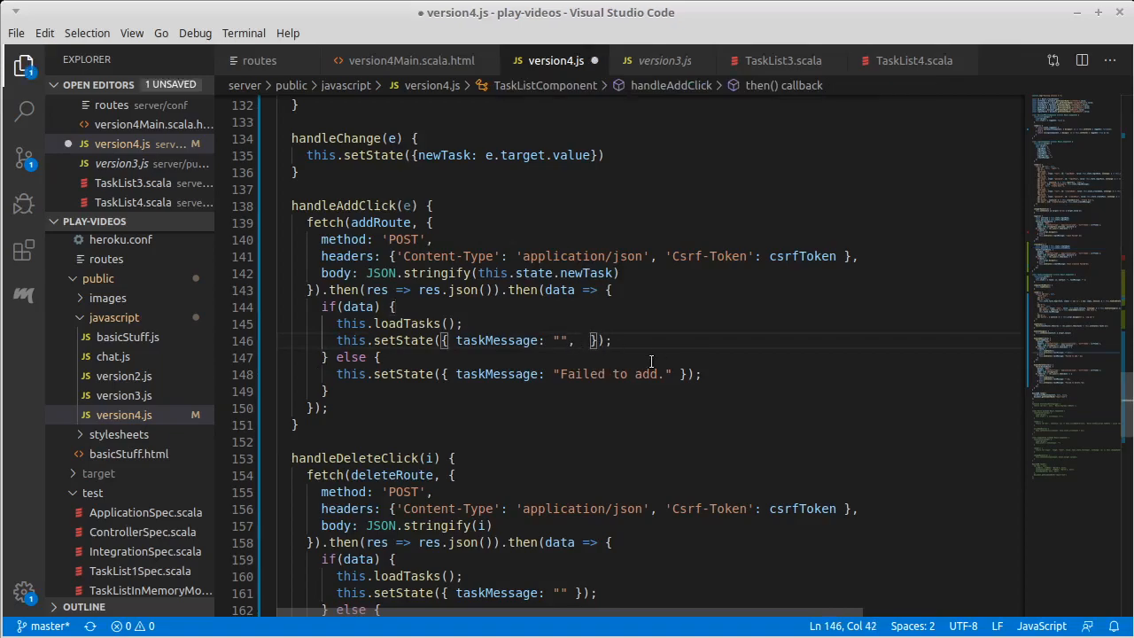
{"action": "scroll", "coordinate": [651, 361], "scroll_direction": "up", "scroll_amount": 1}
{"action": "type", "text": "t"}
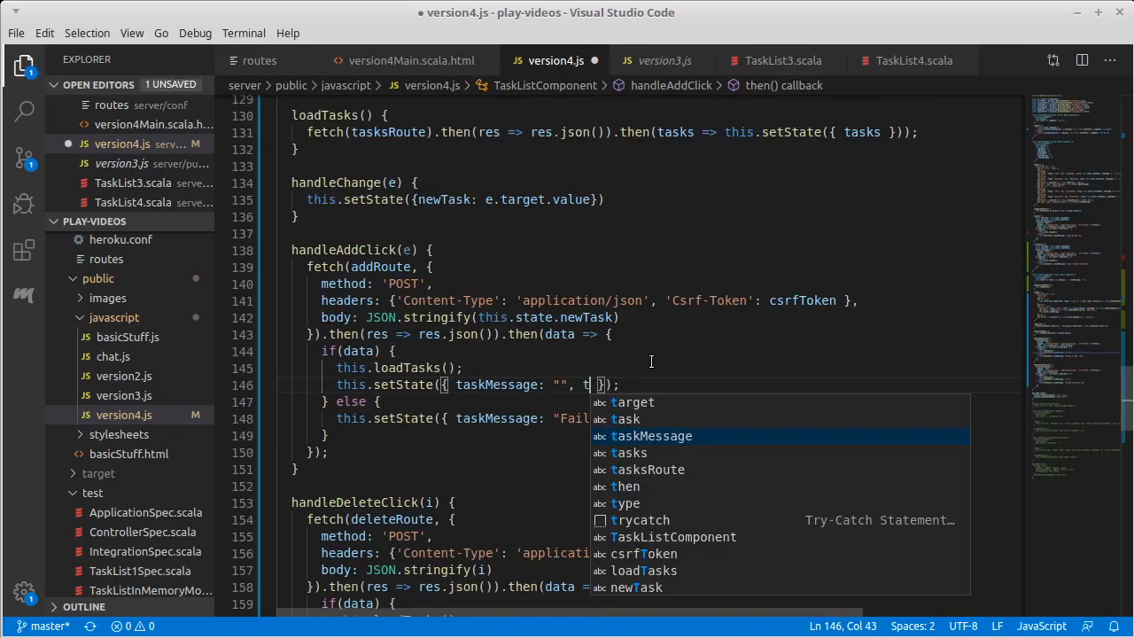
{"action": "key", "text": "BackSpace"}
{"action": "type", "text": "newT"}
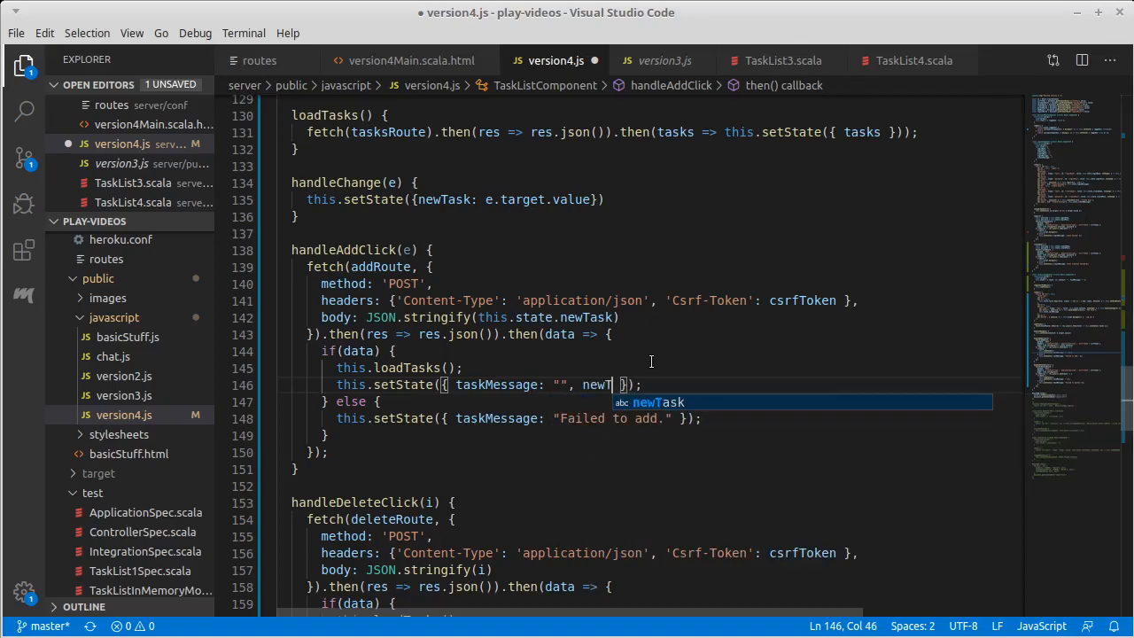
{"action": "type", "text": "ask: \"\""}
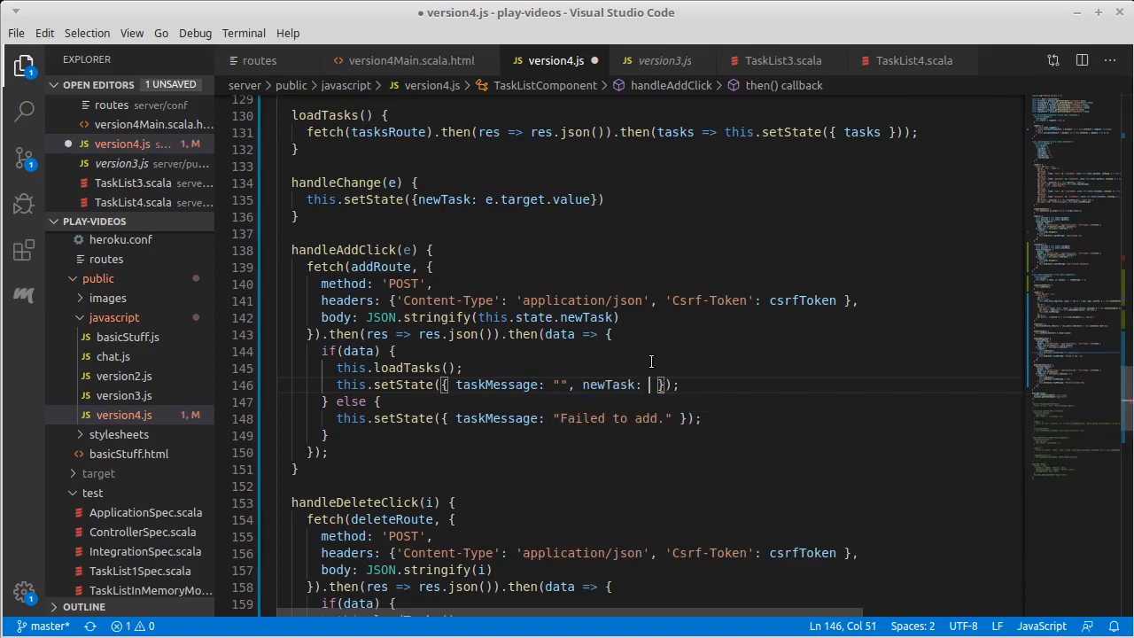
{"action": "key", "text": "ctrl+s"}
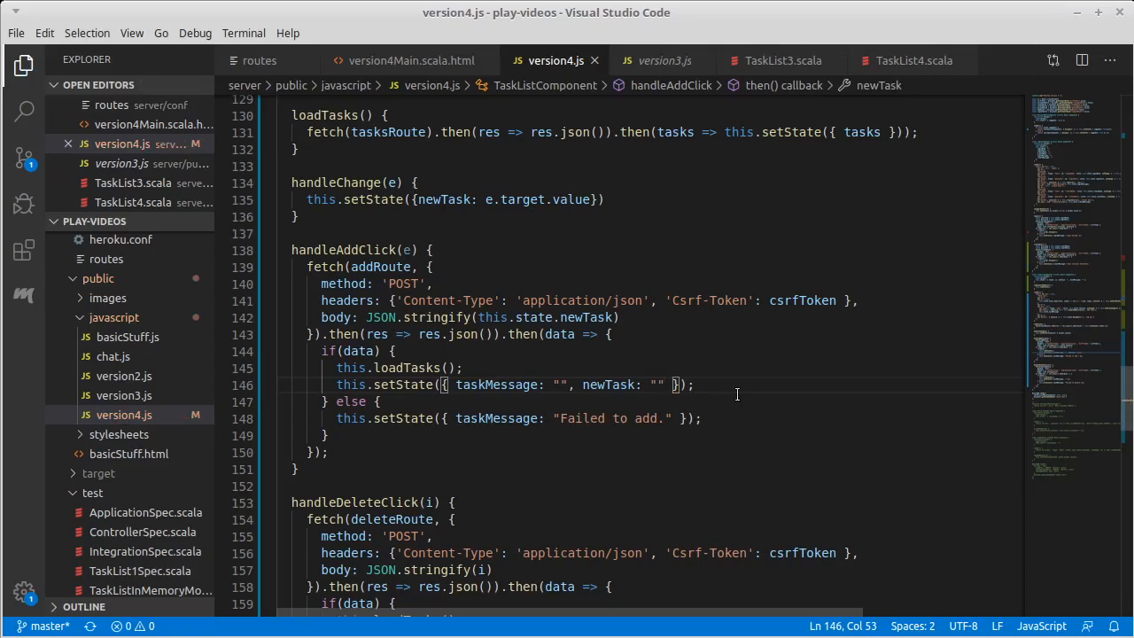
{"action": "scroll", "coordinate": [736, 393], "scroll_direction": "up", "scroll_amount": 1}
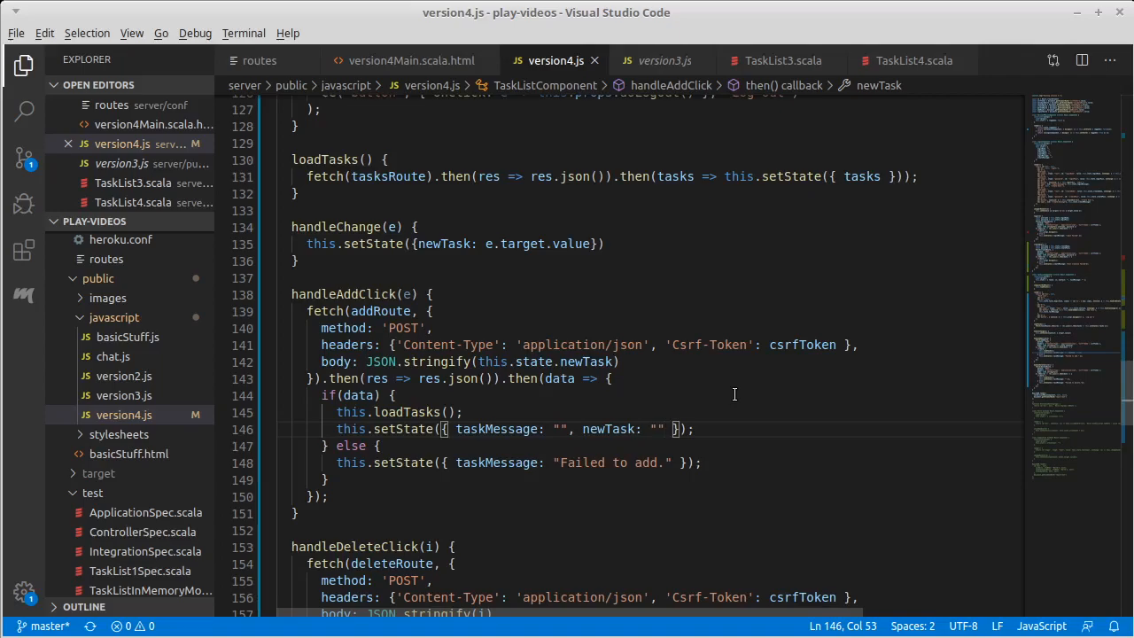
{"action": "key", "text": "alt+Tab"}
{"action": "key", "text": "F5"}
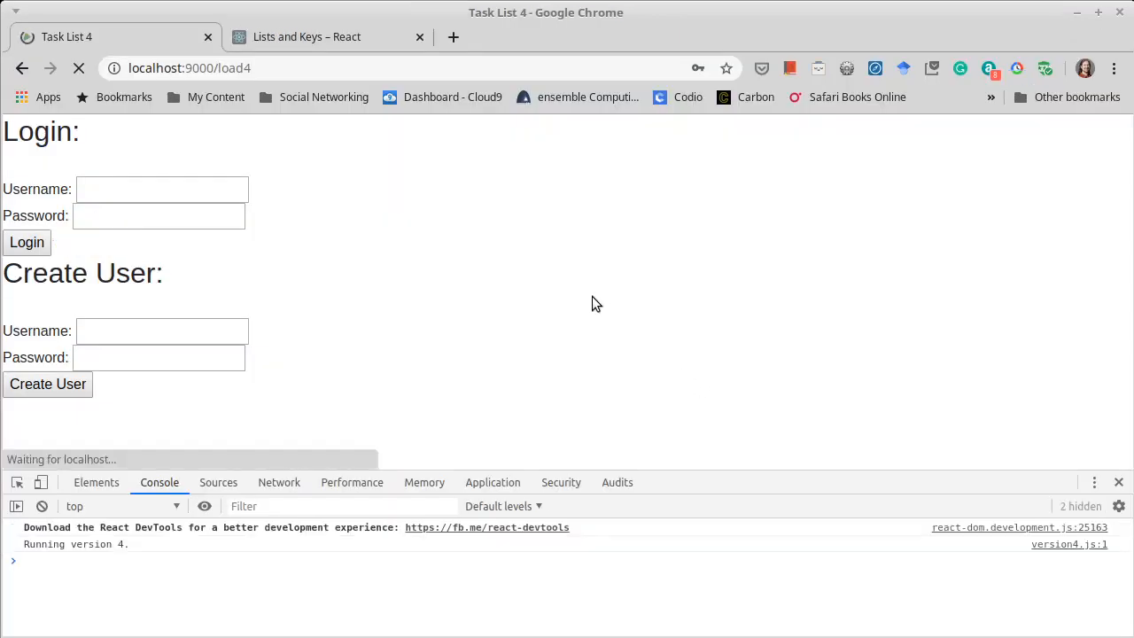
- Log in and out as Mark, then create the new user Lewis
{"action": "left_click", "coordinate": [116, 190]}
{"action": "type", "text": "M"}
{"action": "key", "text": "Tab"}
{"action": "type", "text": "pw"}
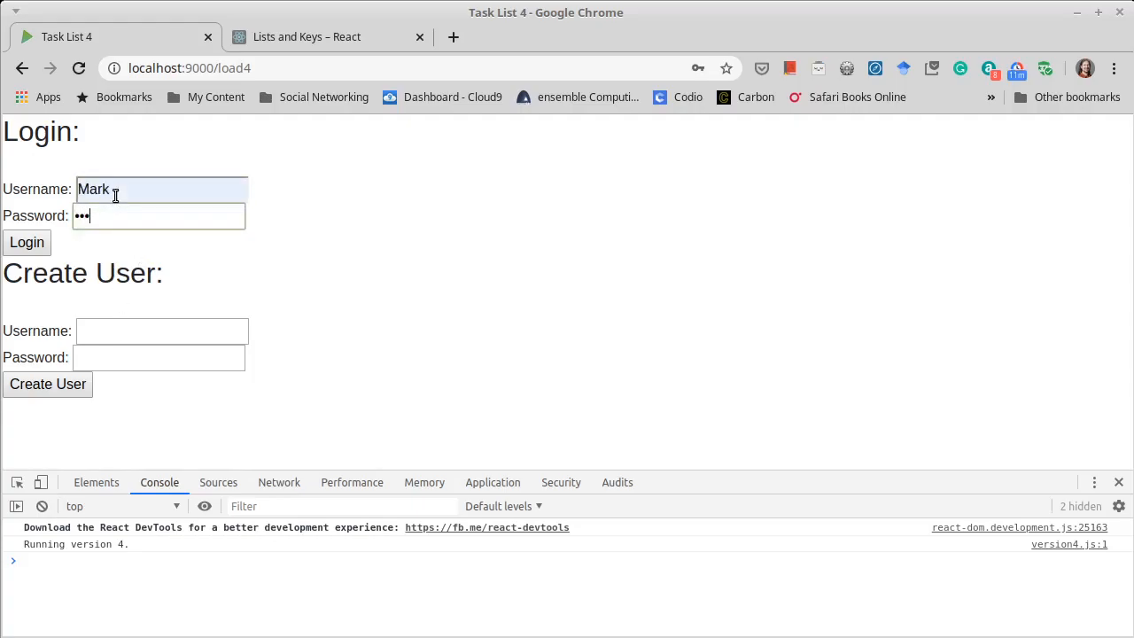
{"action": "key", "text": "Return"}
{"action": "left_click", "coordinate": [29, 360]}
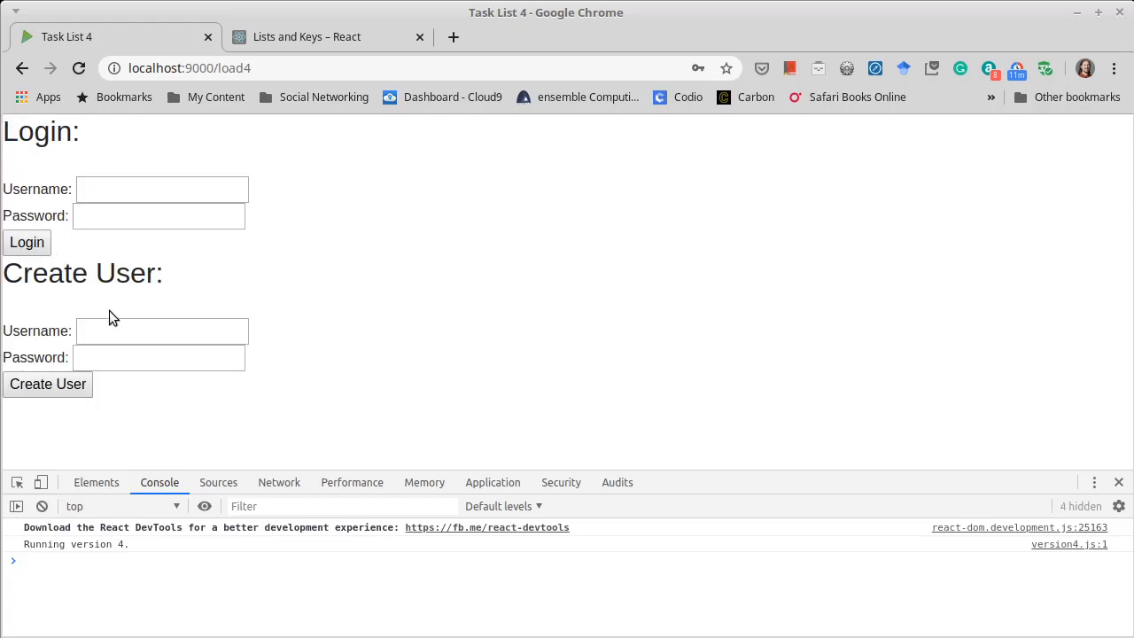
{"action": "left_click", "coordinate": [116, 333]}
{"action": "type", "text": "Lewis"}
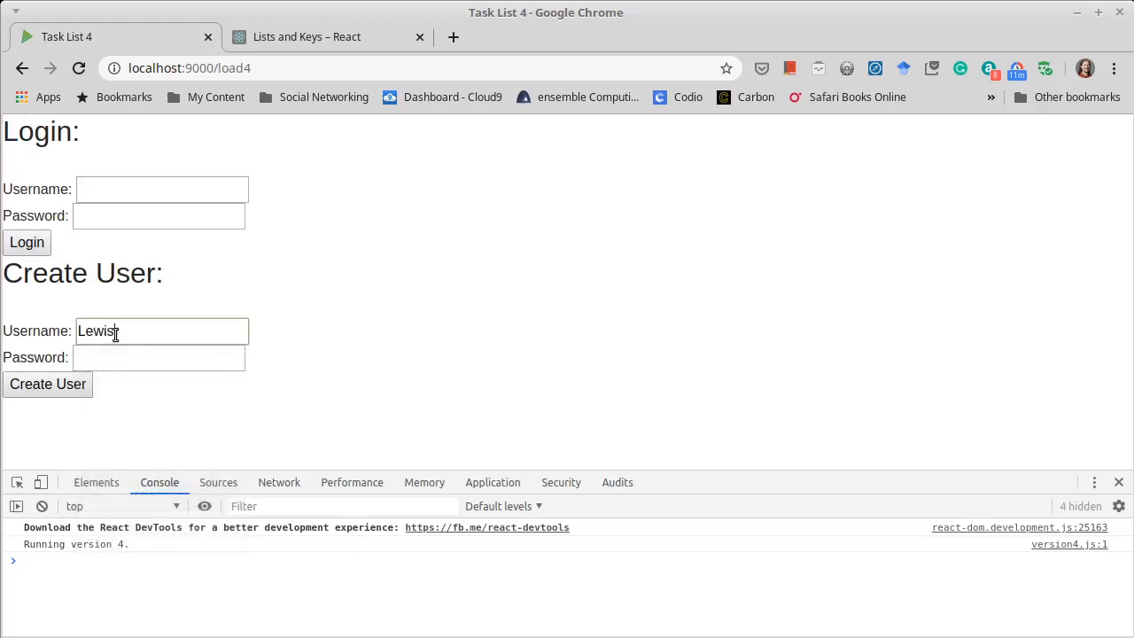
{"action": "key", "text": "Tab"}
{"action": "type", "text": "p"}
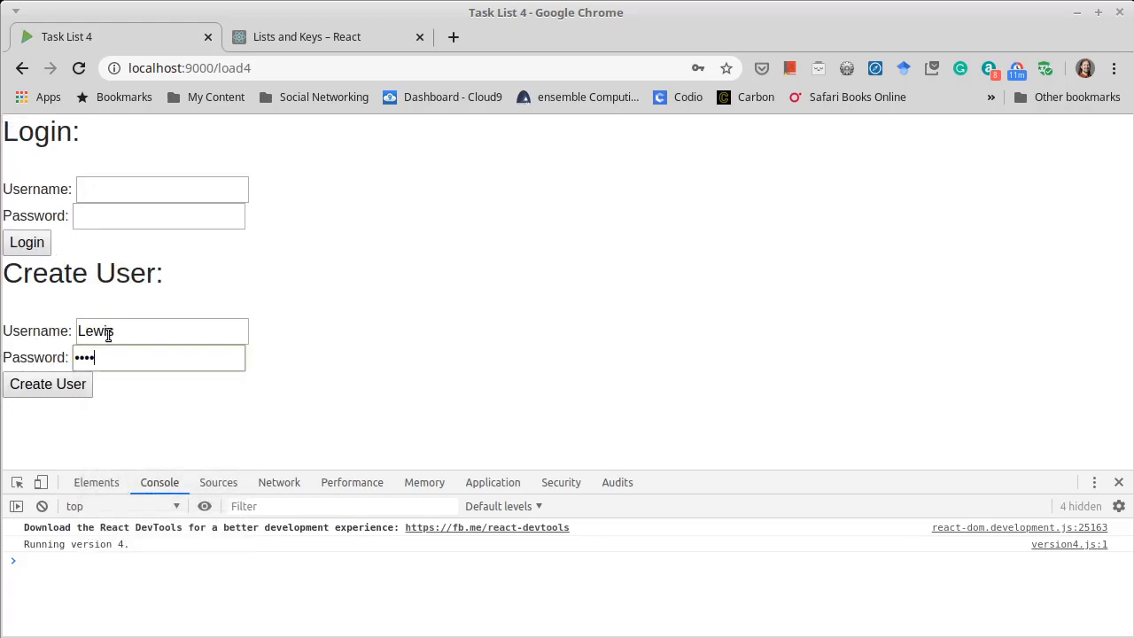
{"action": "left_click", "coordinate": [25, 384]}
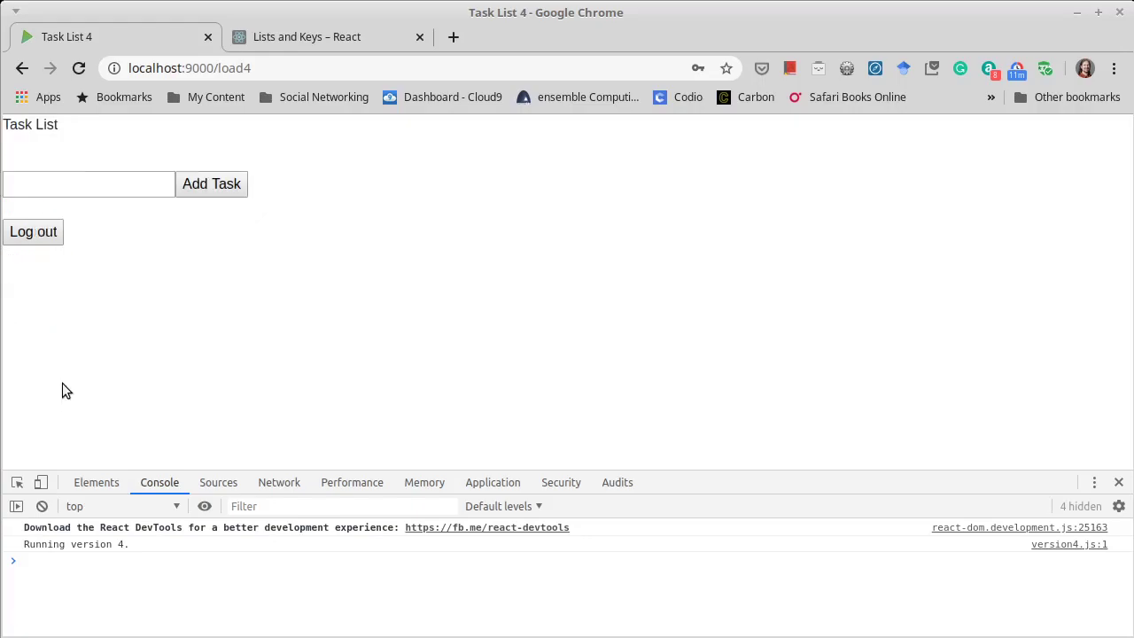
- Add task1 and task2, with the task field emptying after each add
{"action": "left_click", "coordinate": [60, 185]}
{"action": "type", "text": "task"}
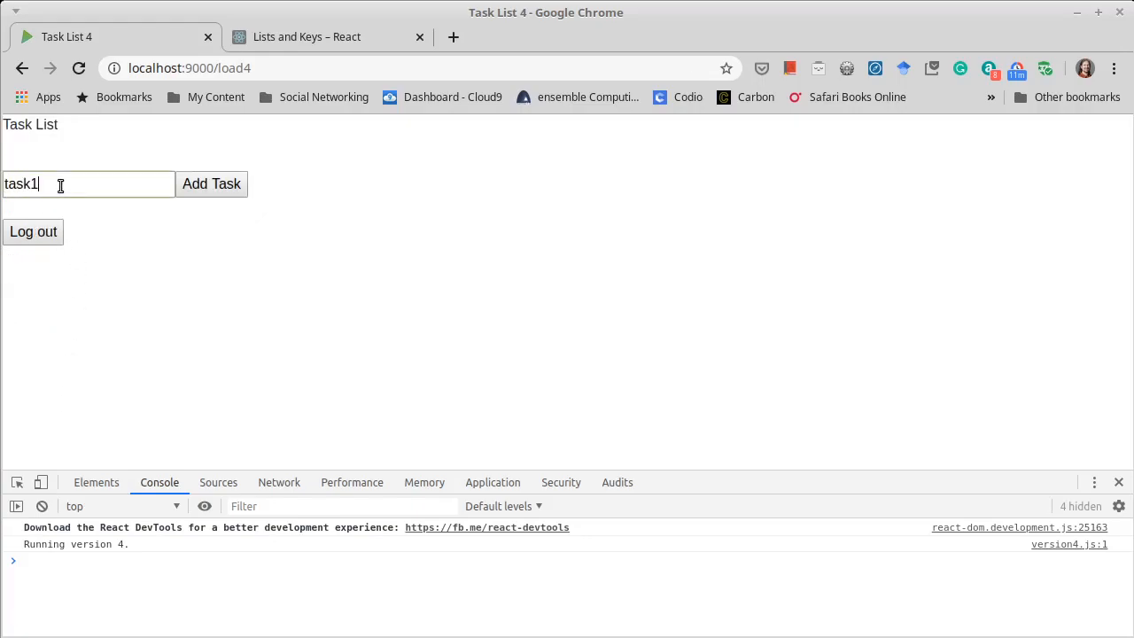
{"action": "type", "text": "1"}
{"action": "key", "text": "Return"}
{"action": "left_click", "coordinate": [65, 206]}
{"action": "type", "text": "ta"}
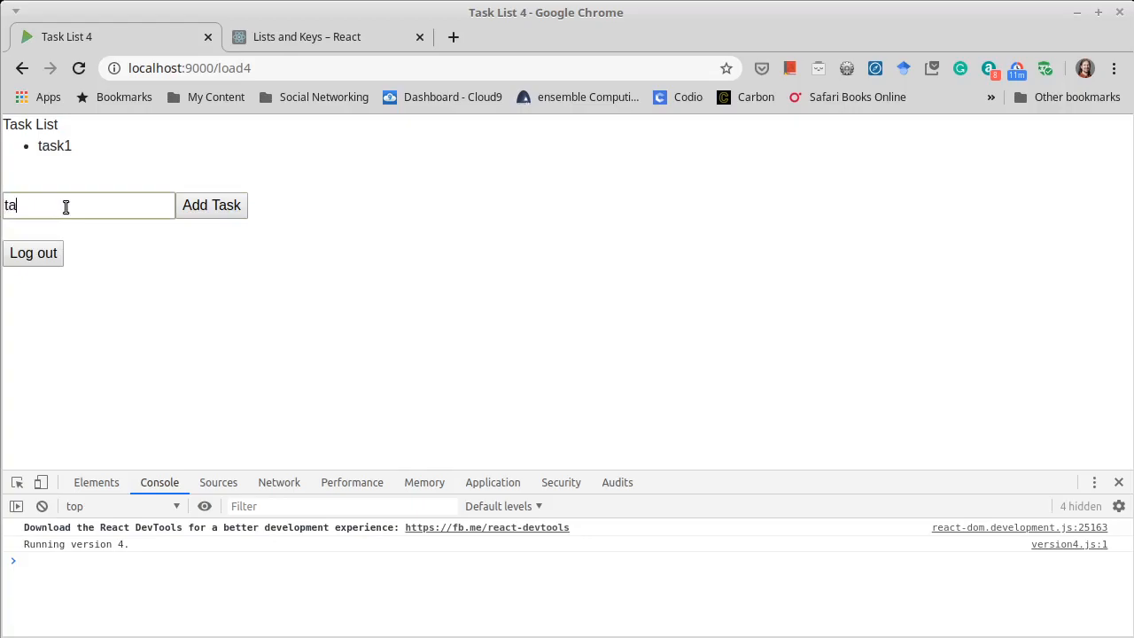
{"action": "type", "text": "sk2"}
{"action": "key", "text": "Return"}
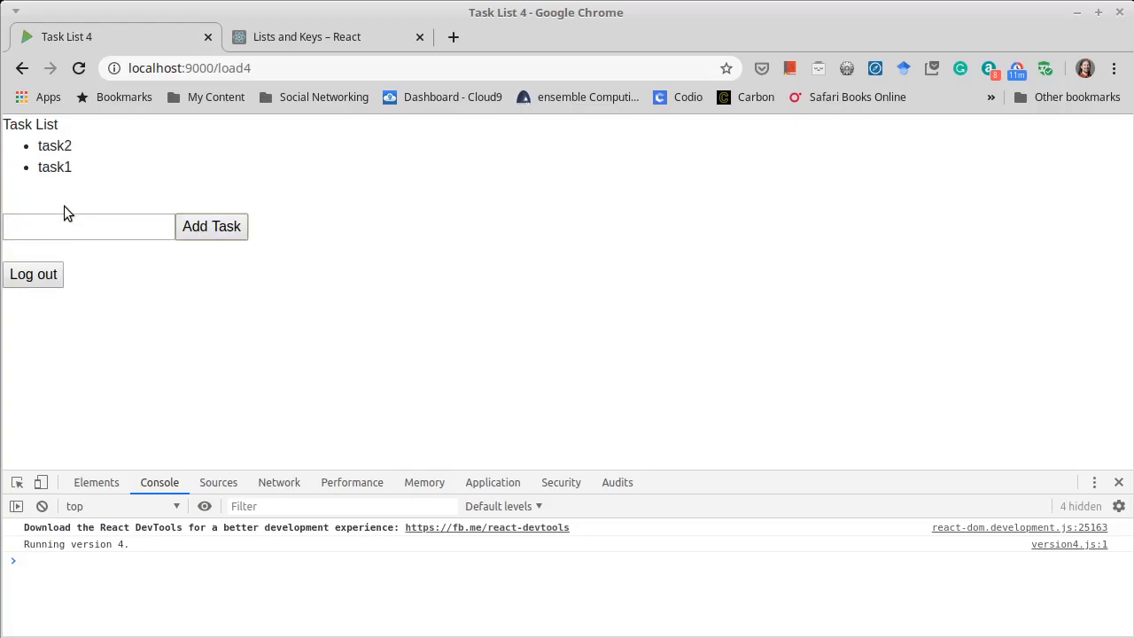
- Log out, log in as the suggested user Mark, then log out again
{"action": "left_click", "coordinate": [33, 274]}
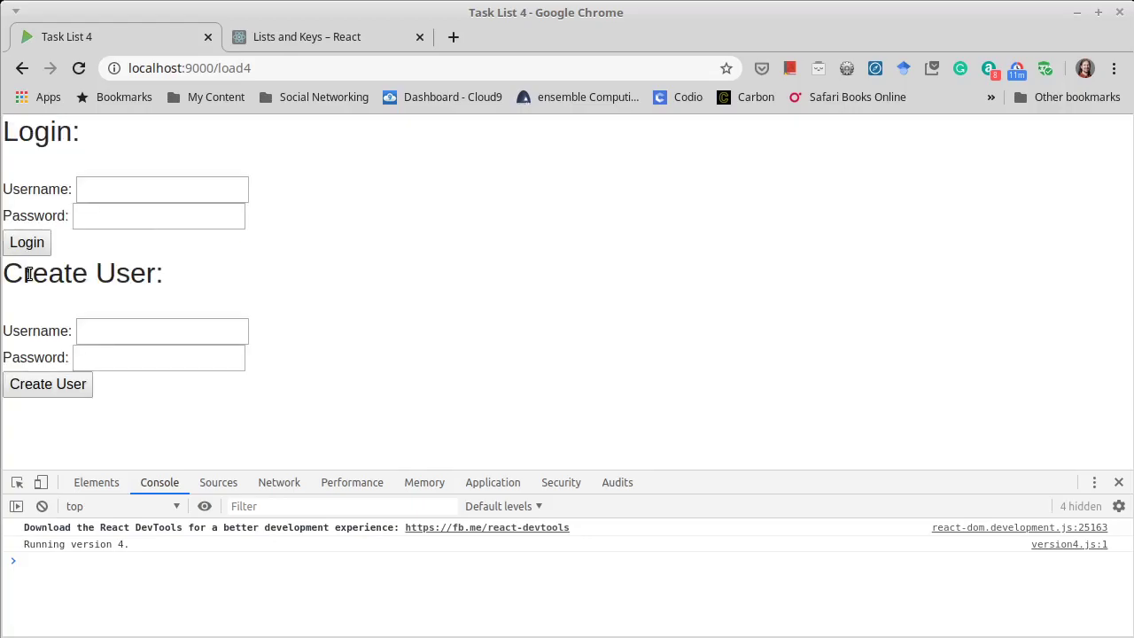
{"action": "left_click", "coordinate": [106, 190]}
{"action": "left_click", "coordinate": [99, 226]}
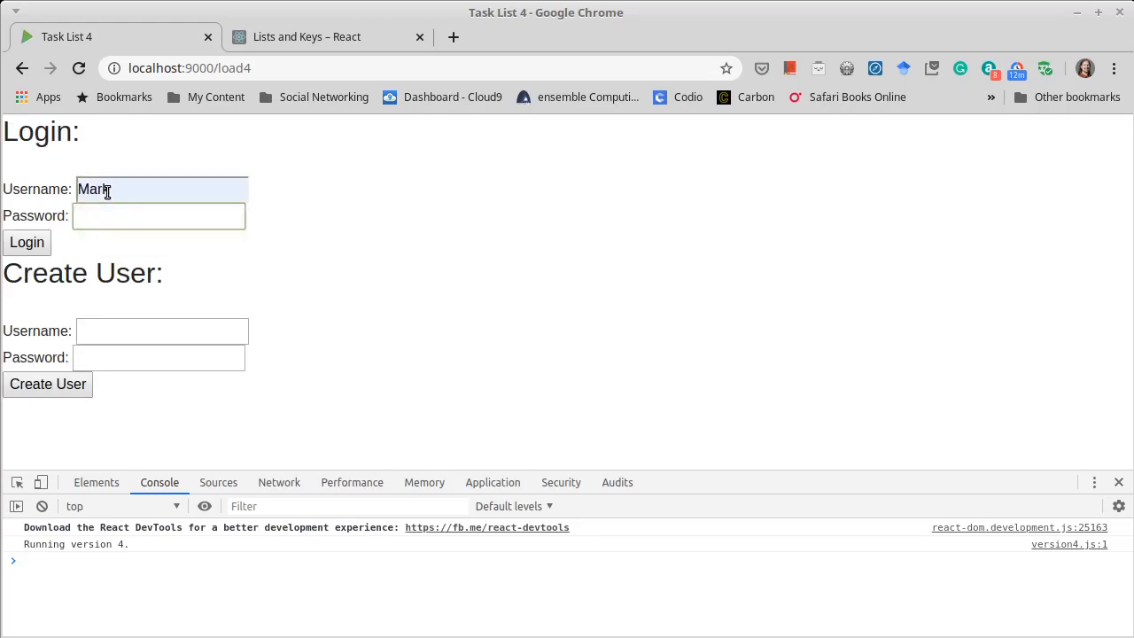
{"action": "type", "text": "pass"}
{"action": "key", "text": "Return"}
{"action": "left_click", "coordinate": [33, 359]}
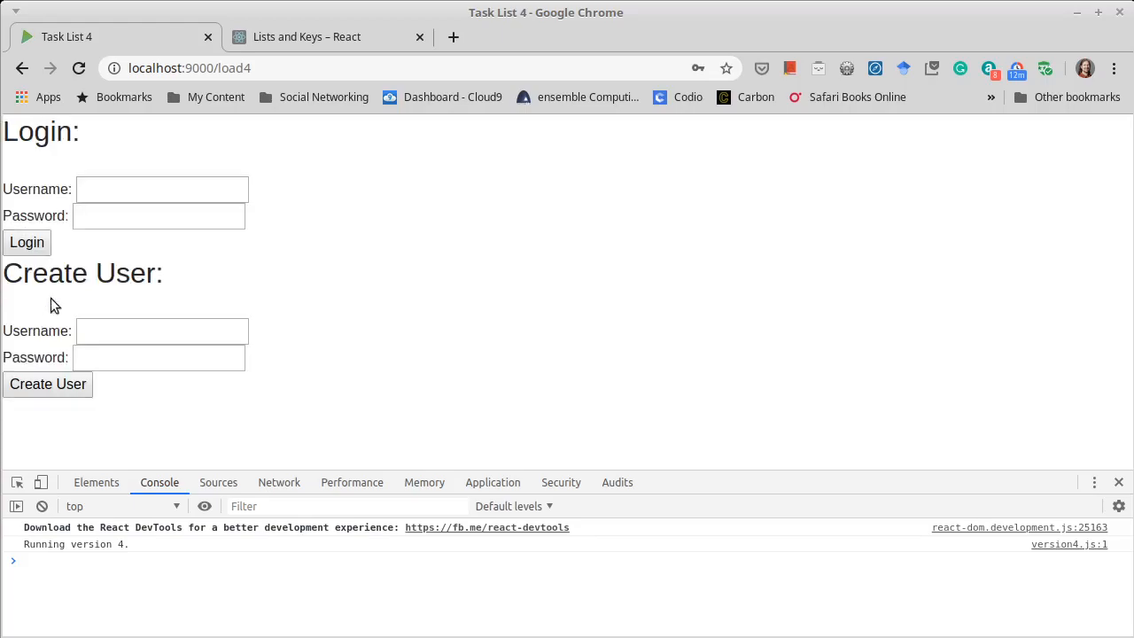
- Log in as Lewis, confirm task1 and task2 are still listed, and log out
{"action": "left_click", "coordinate": [102, 187]}
{"action": "type", "text": "Lewis"}
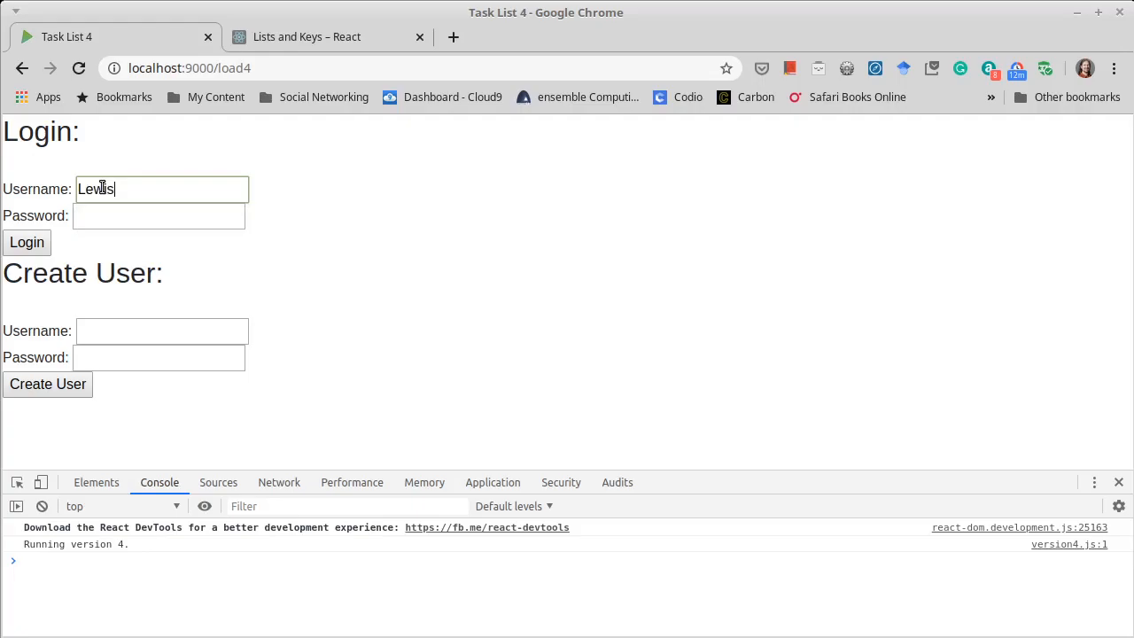
{"action": "key", "text": "Tab"}
{"action": "type", "text": "pass"}
{"action": "key", "text": "Return"}
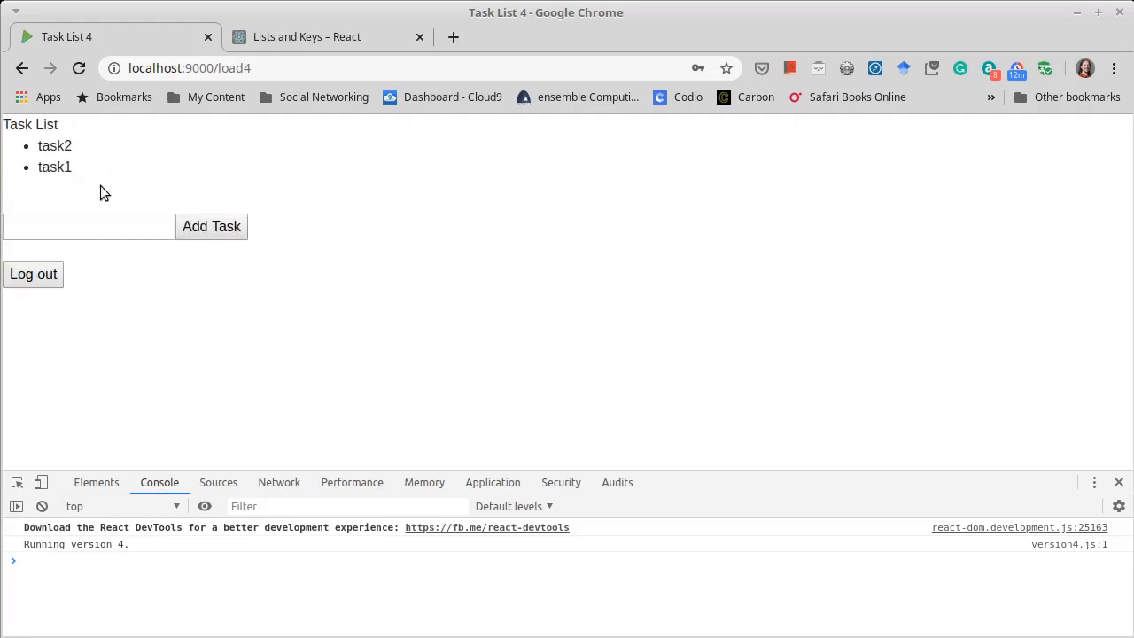
{"action": "left_click", "coordinate": [33, 275]}
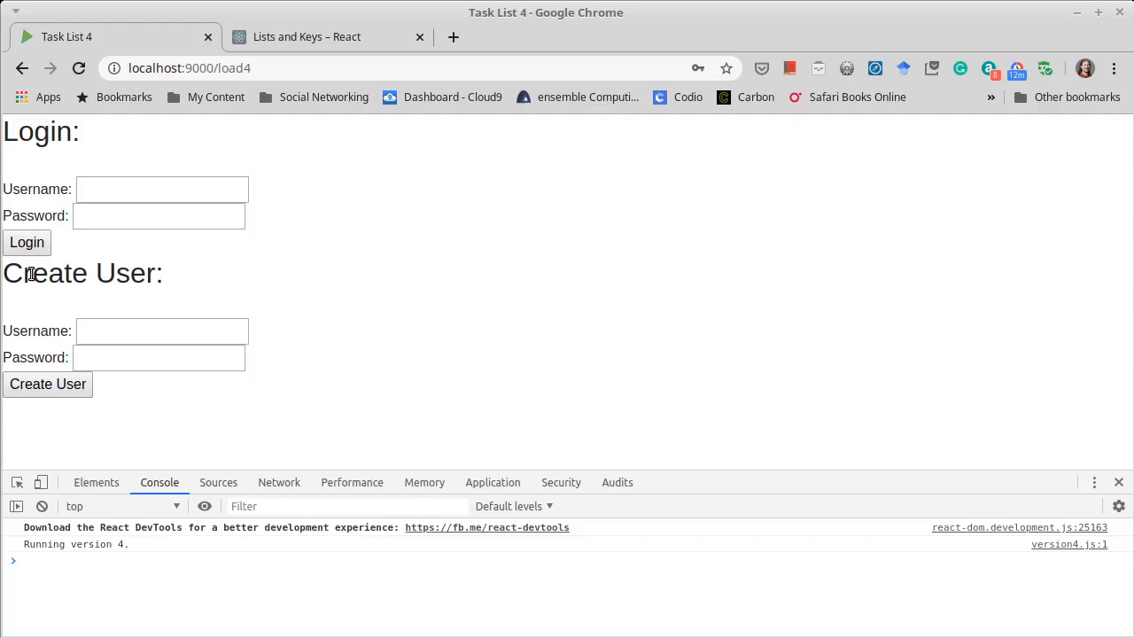
- Page up through version4.js toward the login form code, then bring up the TaskList4.scala controller
{"action": "key", "text": "alt+Tab"}
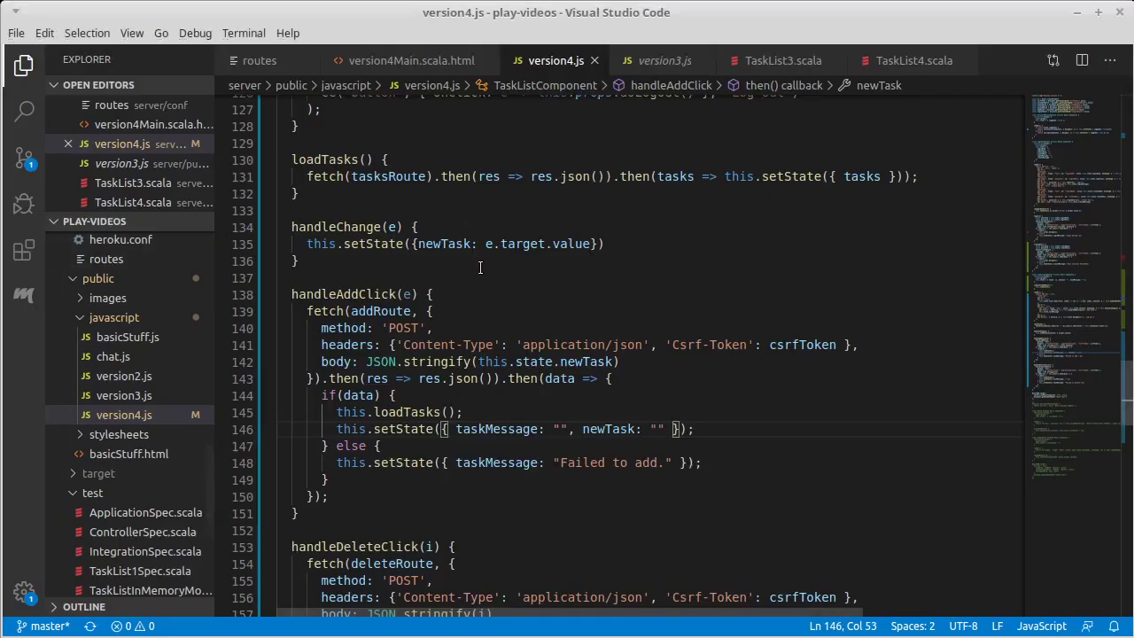
{"action": "left_click", "coordinate": [479, 267]}
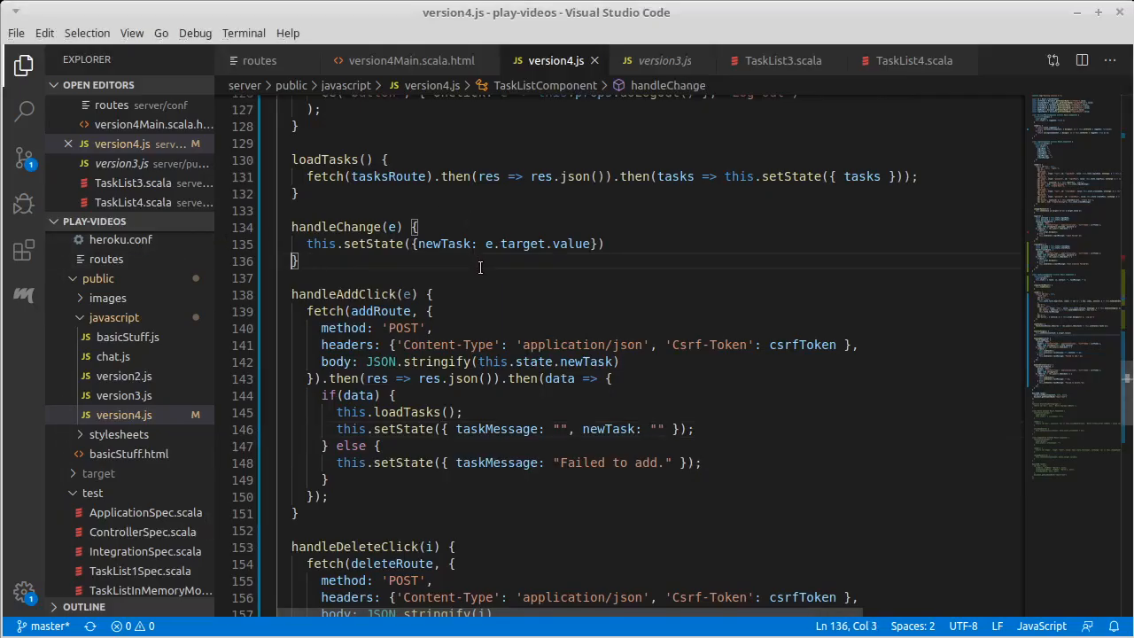
{"action": "key", "text": "Page_Up"}
{"action": "key", "text": "Page_Up"}
{"action": "key", "text": "Page_Up"}
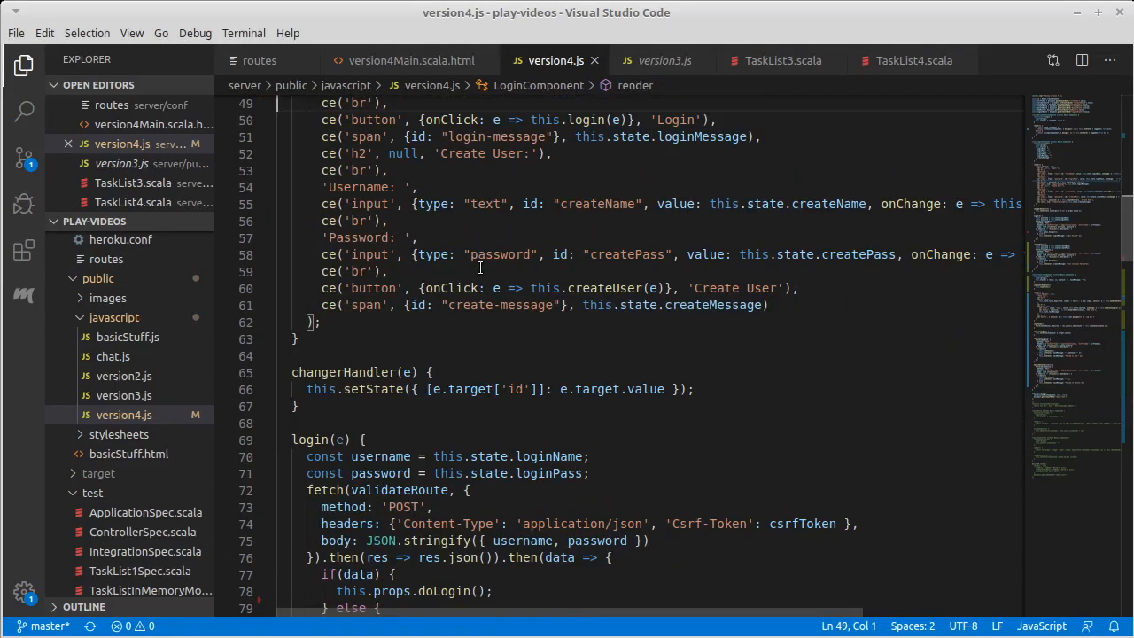
{"action": "key", "text": "Page_Up"}
{"action": "key", "text": "Page_Up"}
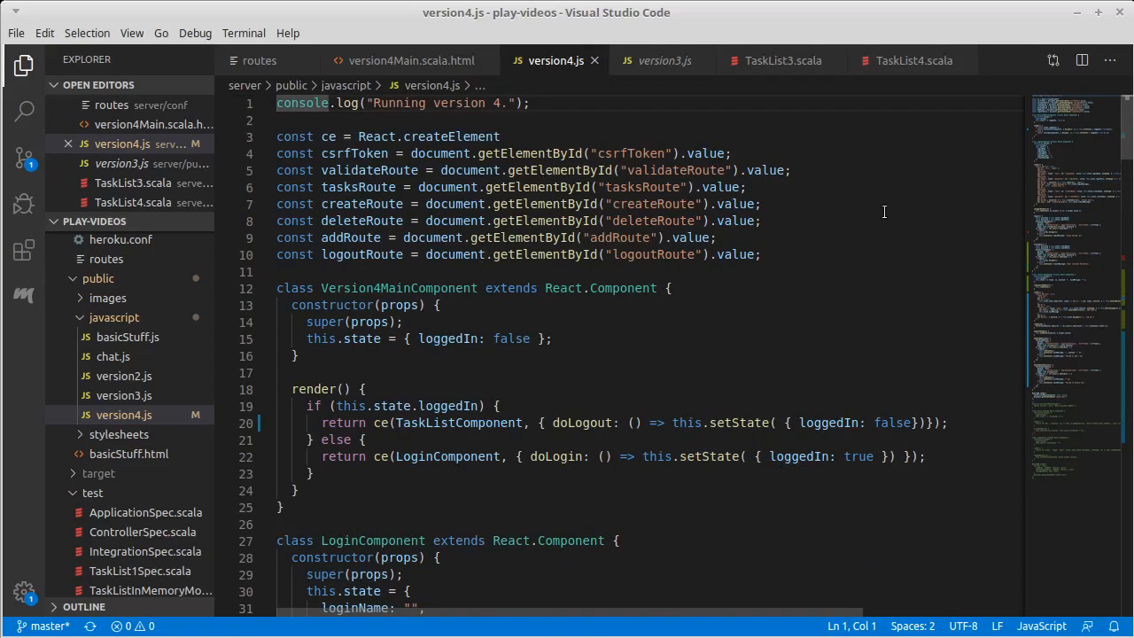
{"action": "left_click_drag", "start_coordinate": [1127, 146], "coordinate": [1114, 434]}
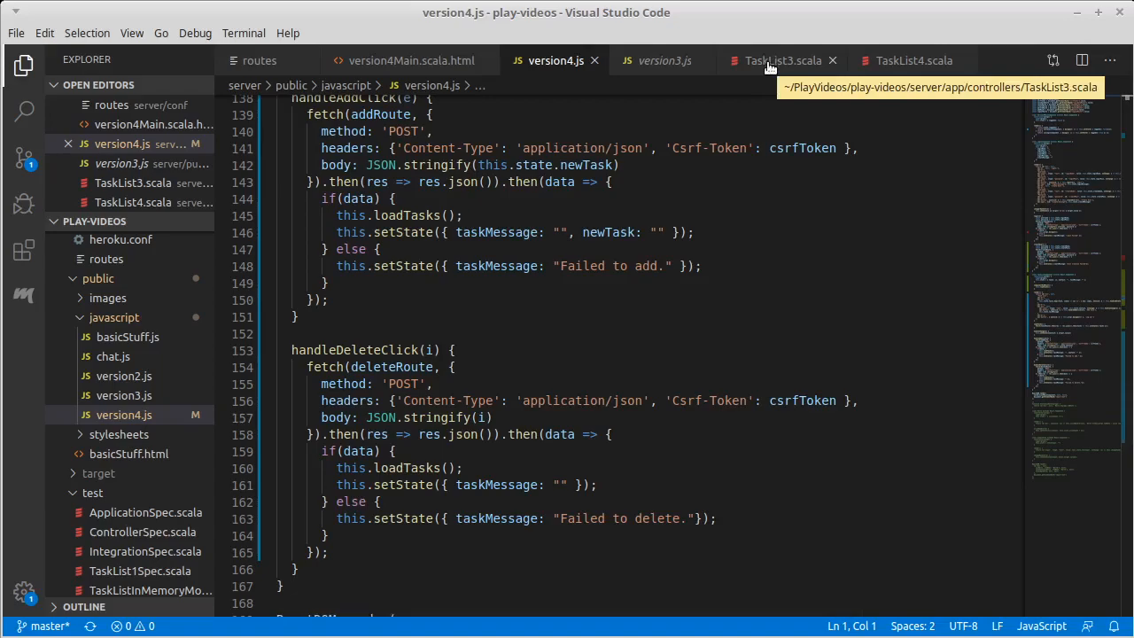
{"action": "left_click", "coordinate": [902, 61]}
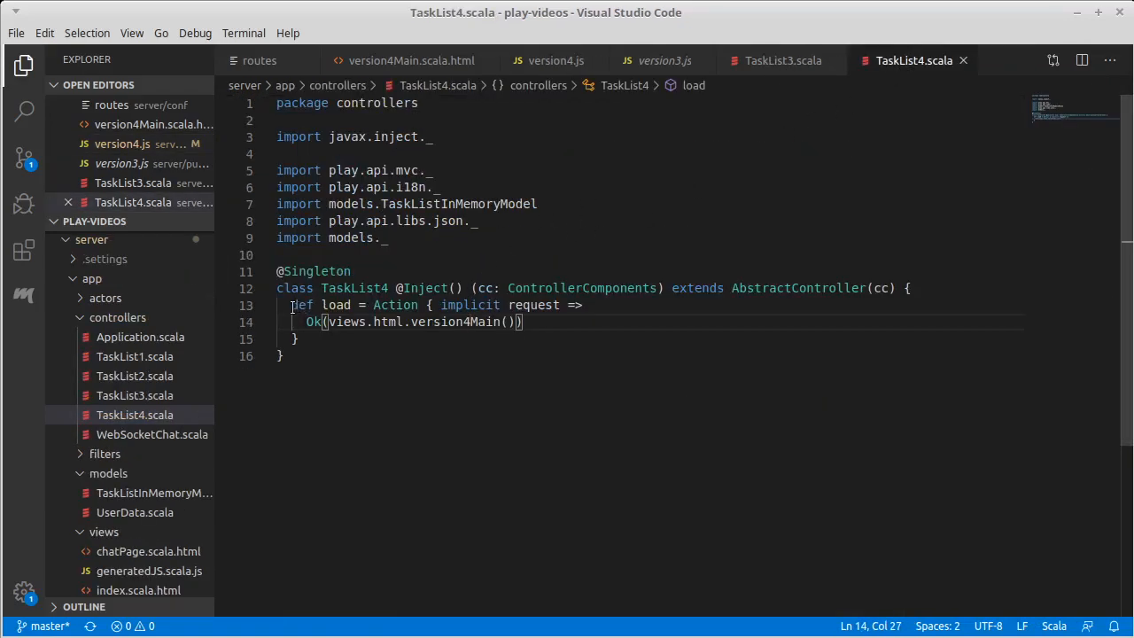
- Highlight TaskList4's load action briefly, then switch to the TaskList3.scala controller
{"action": "left_click_drag", "start_coordinate": [290, 305], "coordinate": [300, 338]}
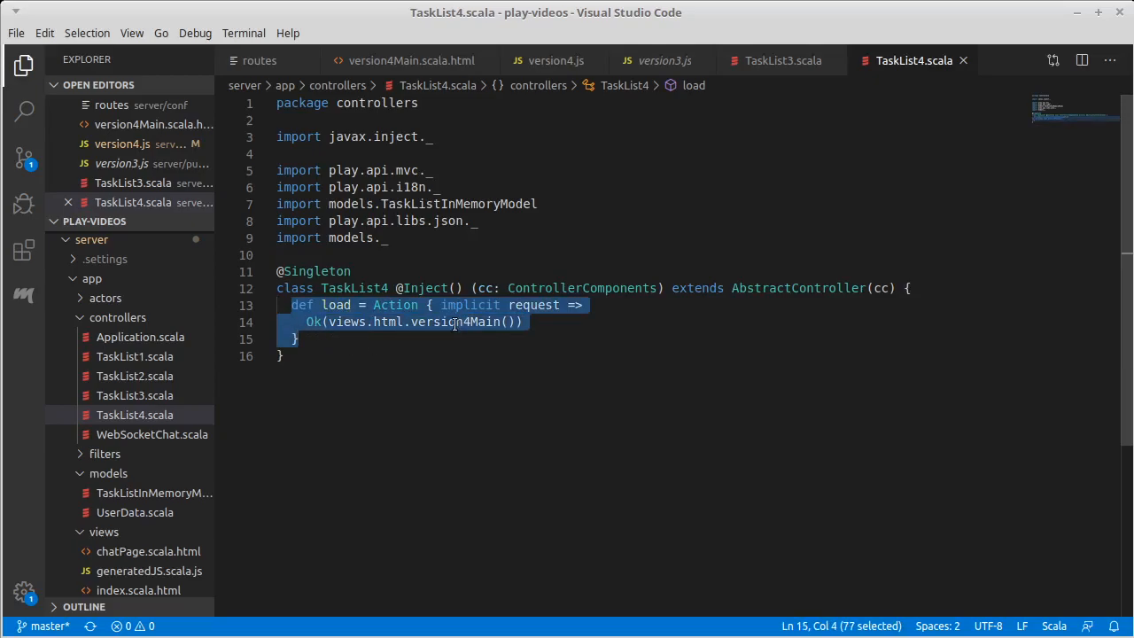
{"action": "key", "text": "Escape"}
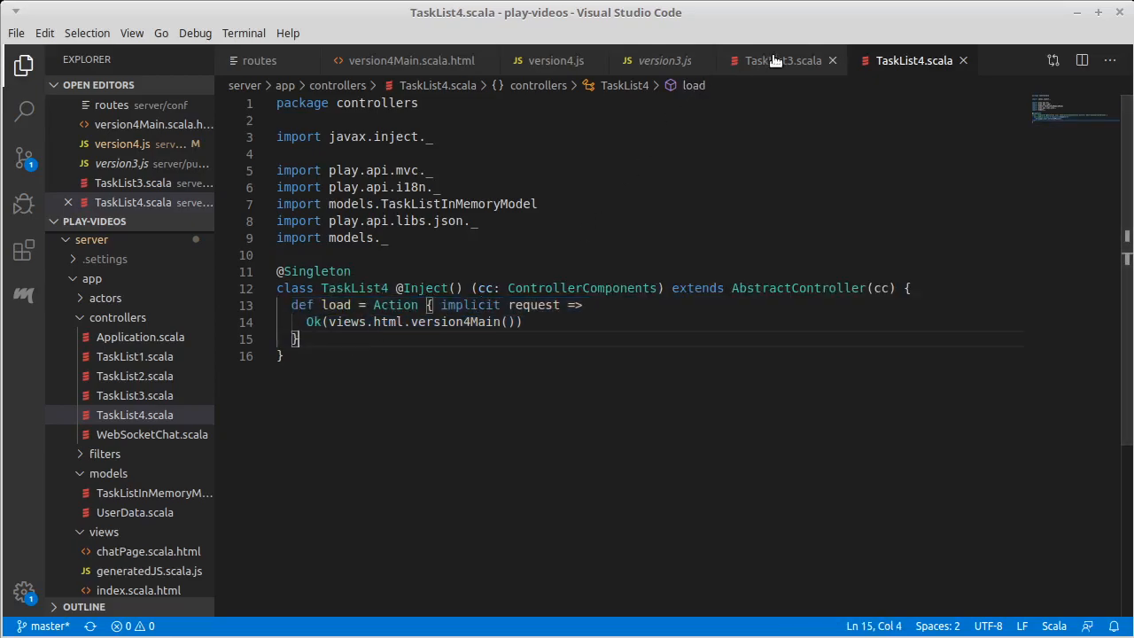
{"action": "left_click", "coordinate": [776, 60]}
{"action": "scroll", "coordinate": [465, 314], "scroll_direction": "up", "scroll_amount": 3}
{"action": "scroll", "coordinate": [466, 314], "scroll_direction": "down", "scroll_amount": 3}
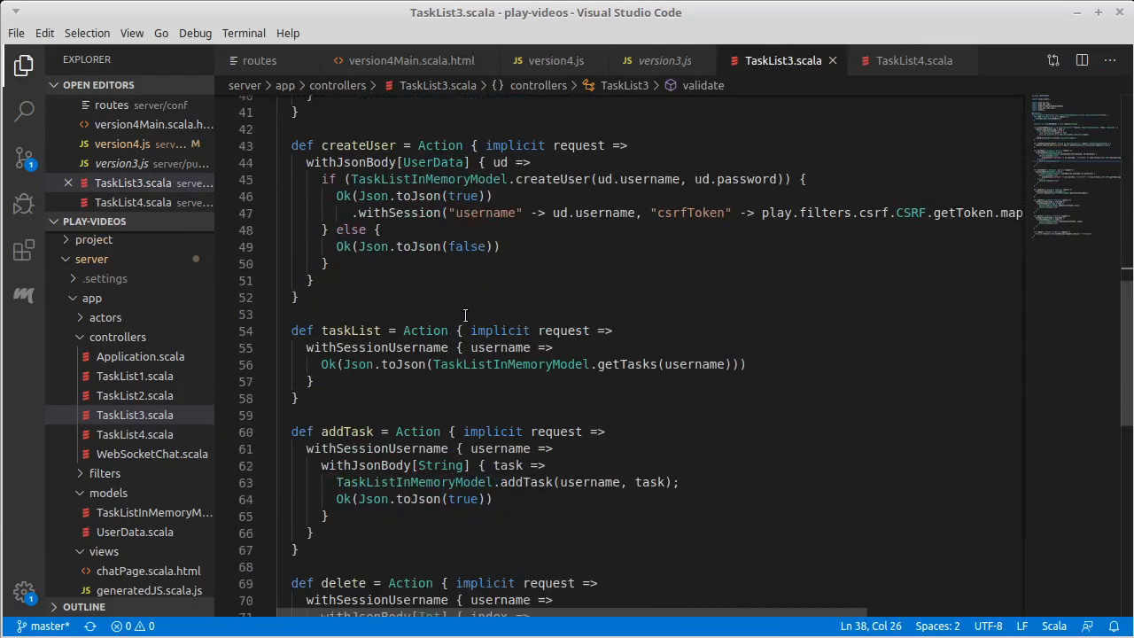
{"action": "scroll", "coordinate": [465, 315], "scroll_direction": "down", "scroll_amount": 3}
{"action": "scroll", "coordinate": [465, 315], "scroll_direction": "down", "scroll_amount": 2}
{"action": "scroll", "coordinate": [465, 314], "scroll_direction": "up", "scroll_amount": 1}
{"action": "scroll", "coordinate": [465, 314], "scroll_direction": "up", "scroll_amount": 2}
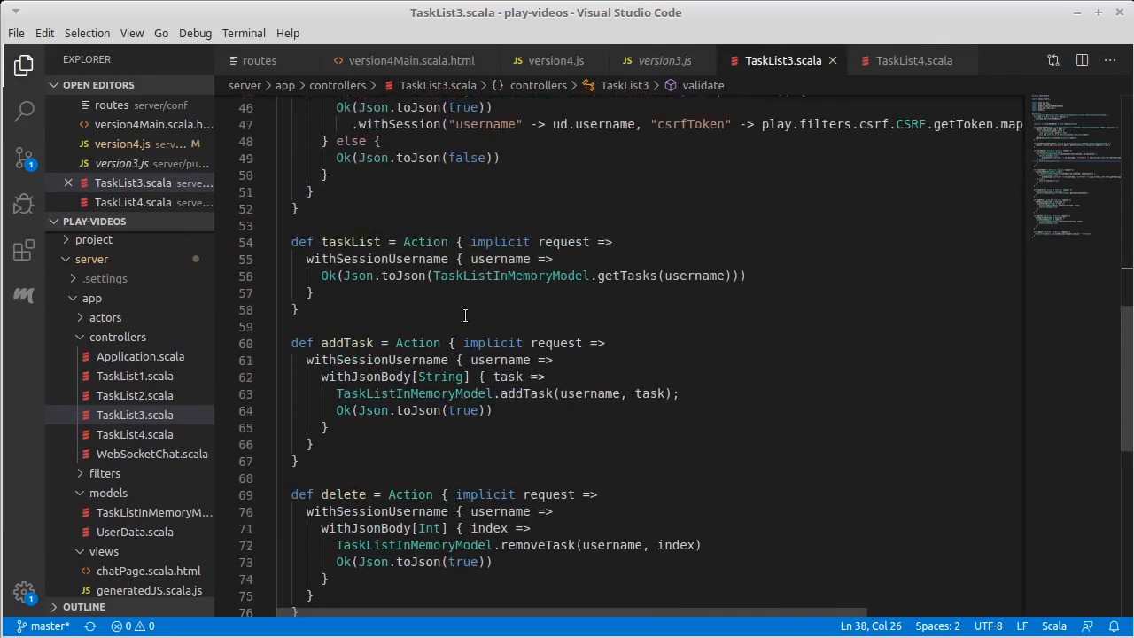
{"action": "scroll", "coordinate": [465, 315], "scroll_direction": "up", "scroll_amount": 3}
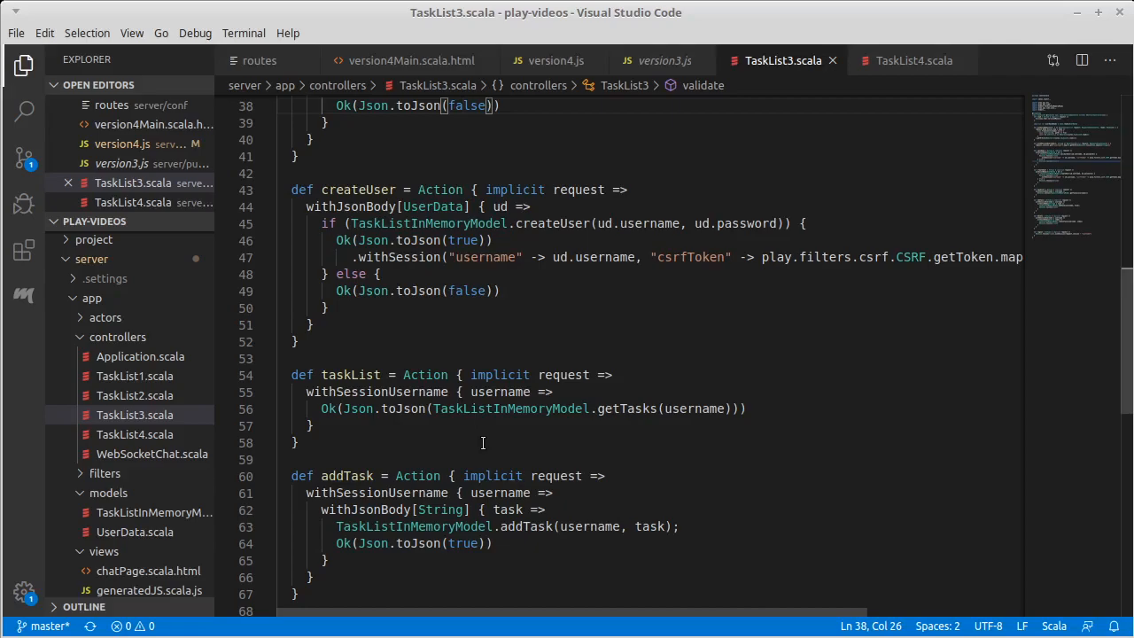
- View version3.js's createUser function, then return to version4.js's add and delete handlers
{"action": "left_click", "coordinate": [659, 60]}
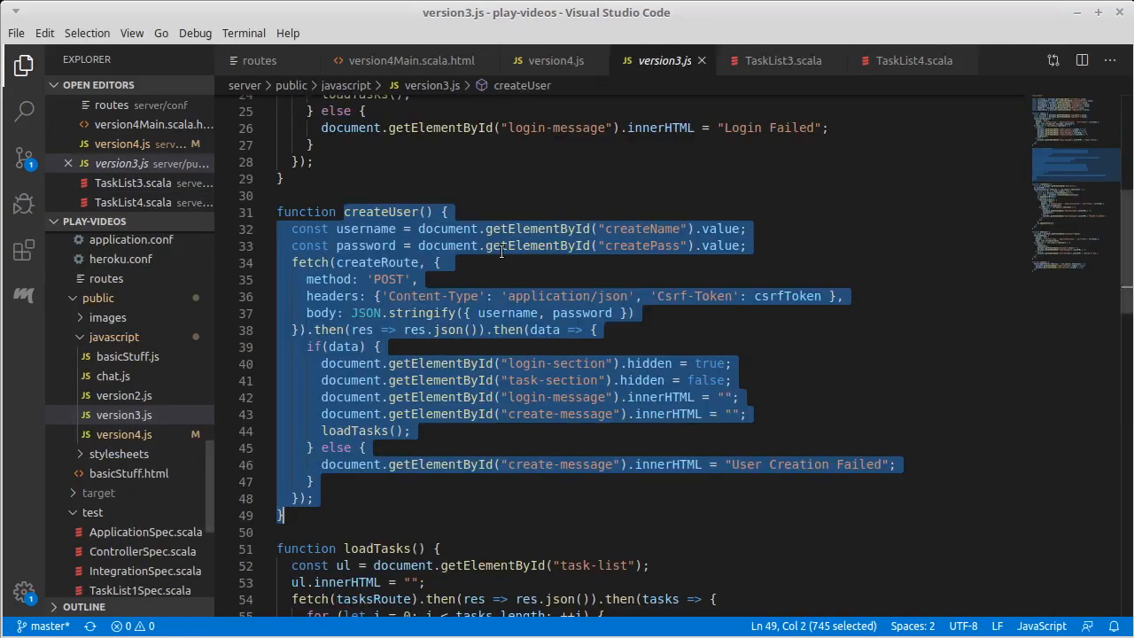
{"action": "left_click", "coordinate": [513, 346]}
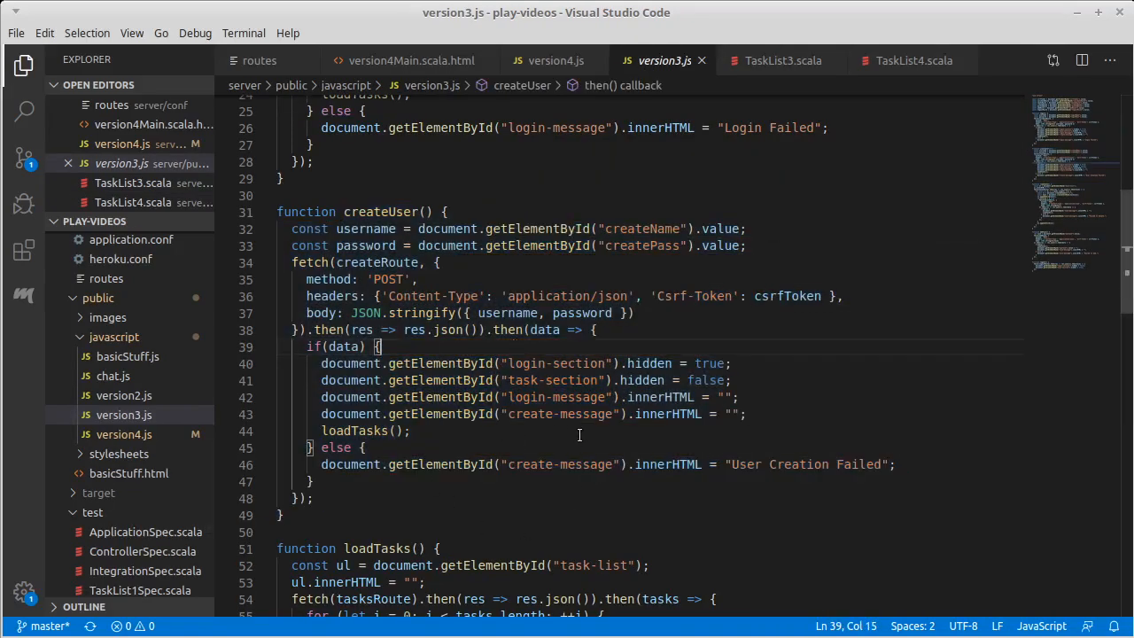
{"action": "left_click", "coordinate": [549, 60]}
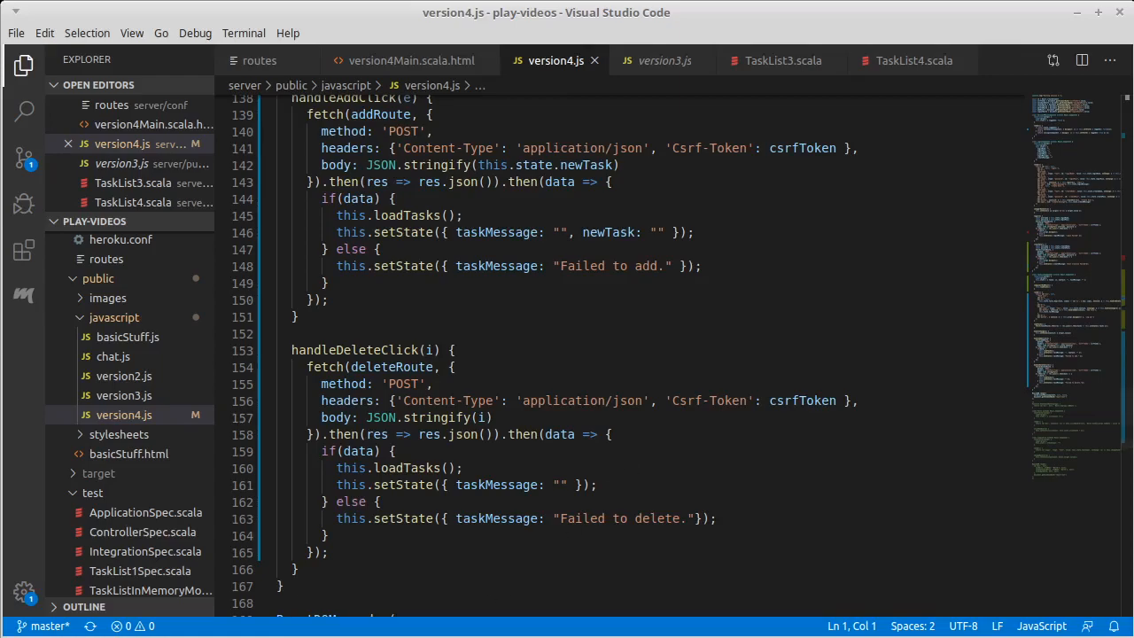
{"action": "key", "text": "alt+Tab"}
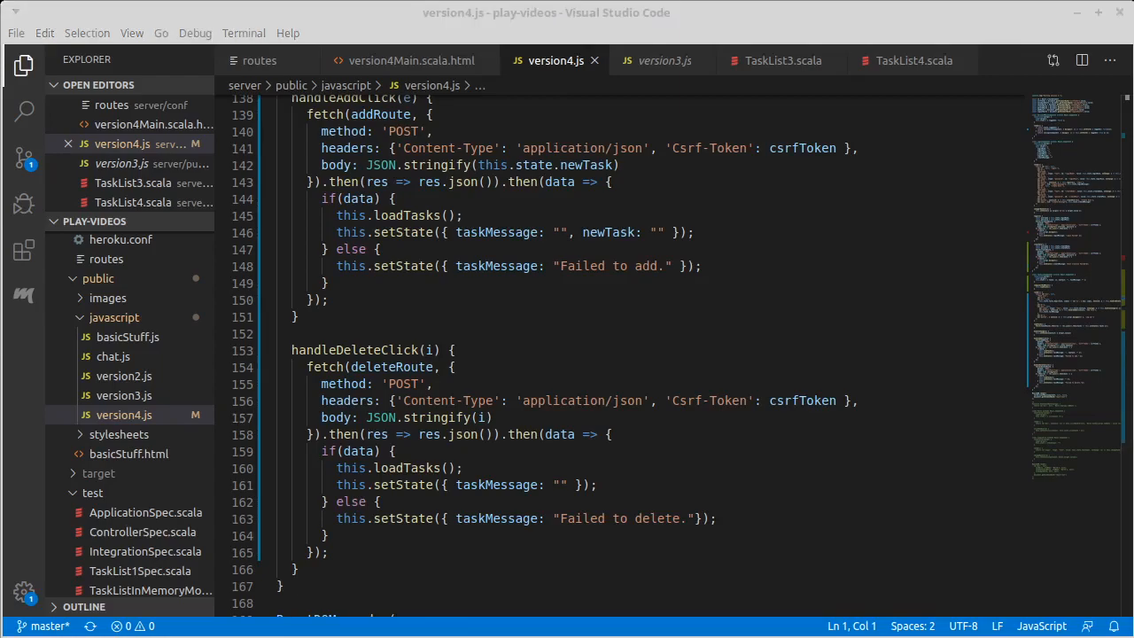